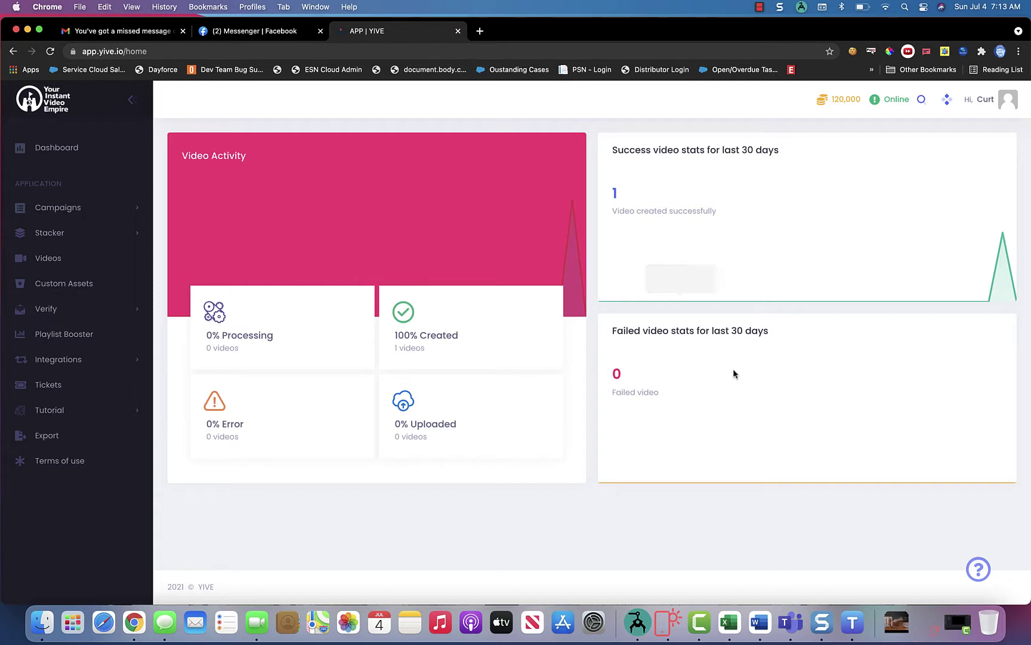
# - Minimize Camtasia and bring the 'Investing in Digital Products' draft over the YIVE dashboard
pyautogui.click(959, 623)
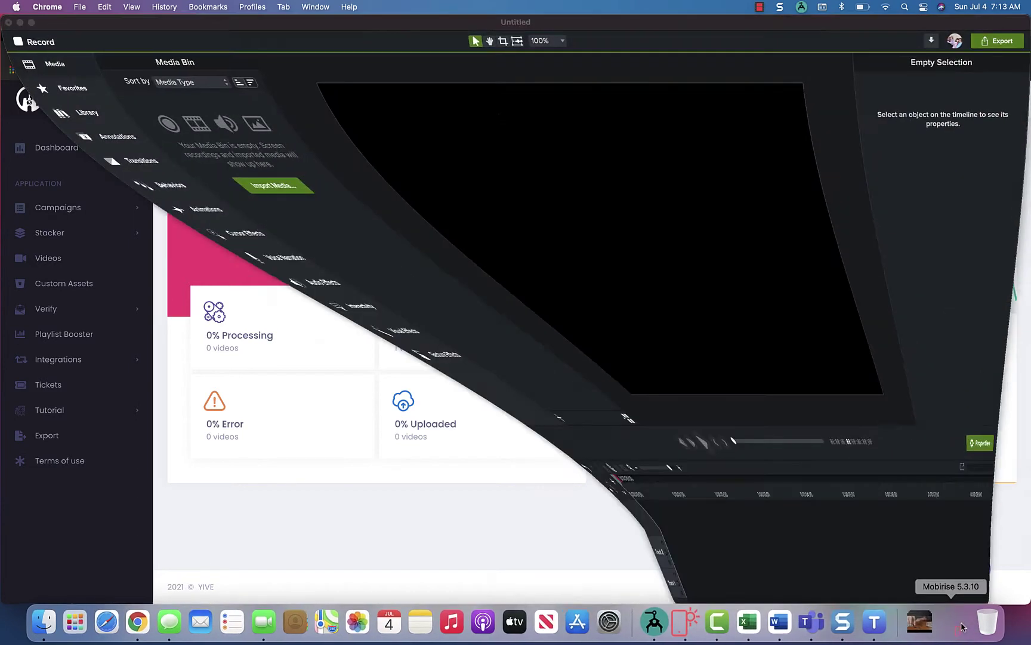
pyautogui.click(19, 22)
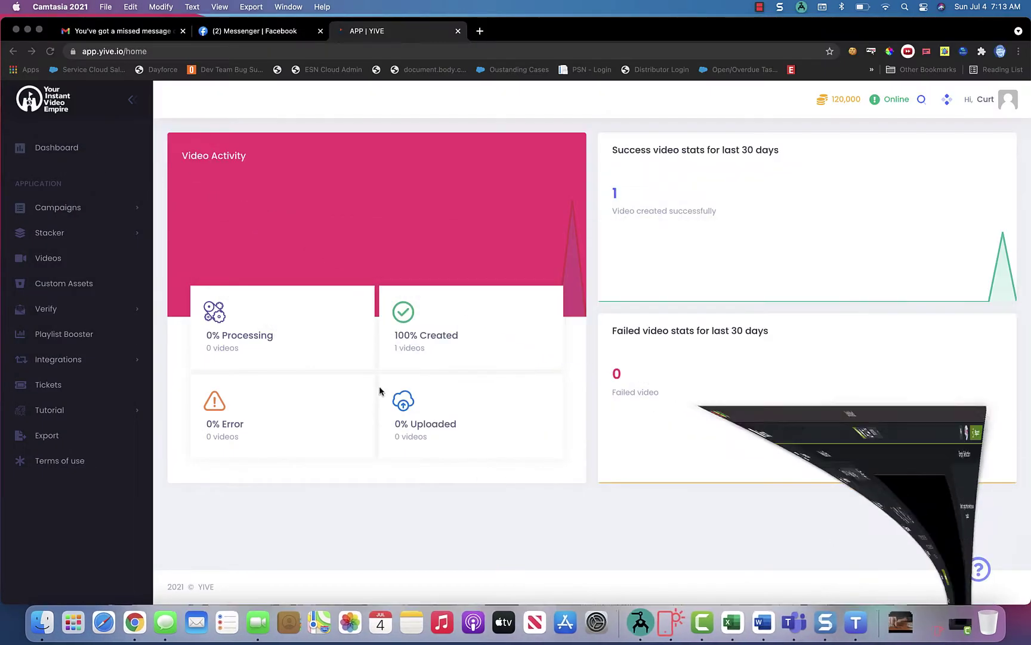
pyautogui.click(857, 632)
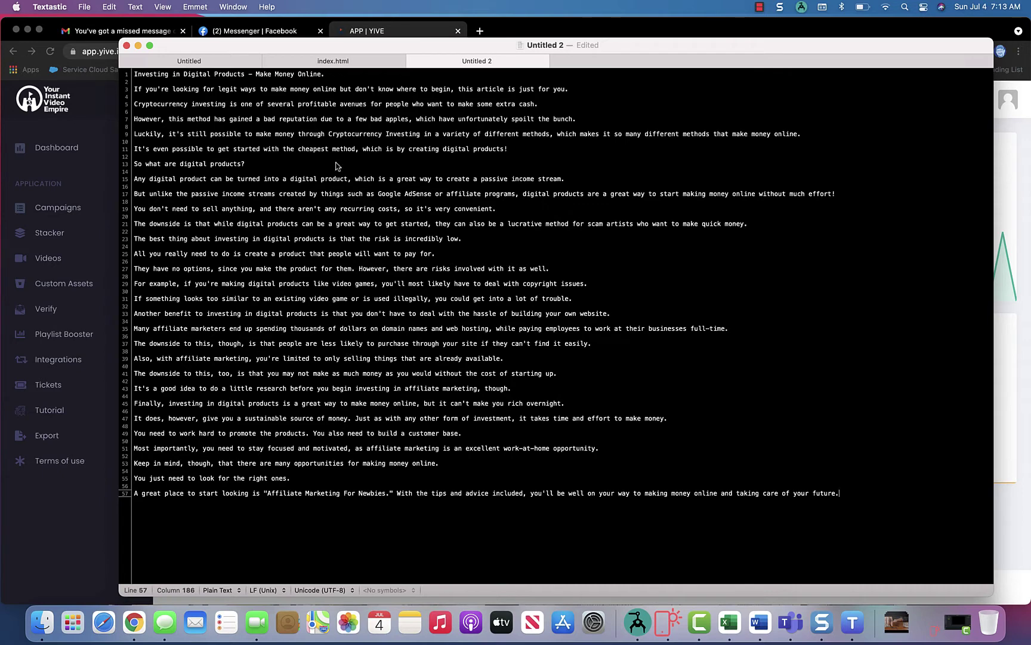
# - Split the 'With the tips' sentence into its own paragraph and select the whole article
pyautogui.click(339, 77)
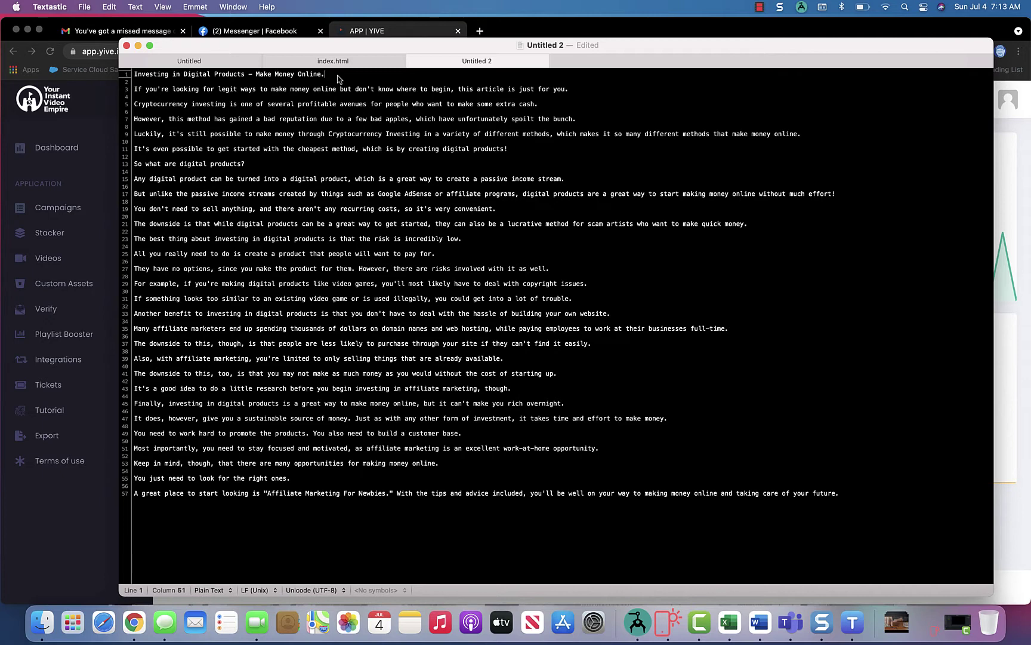
pyautogui.click(395, 497)
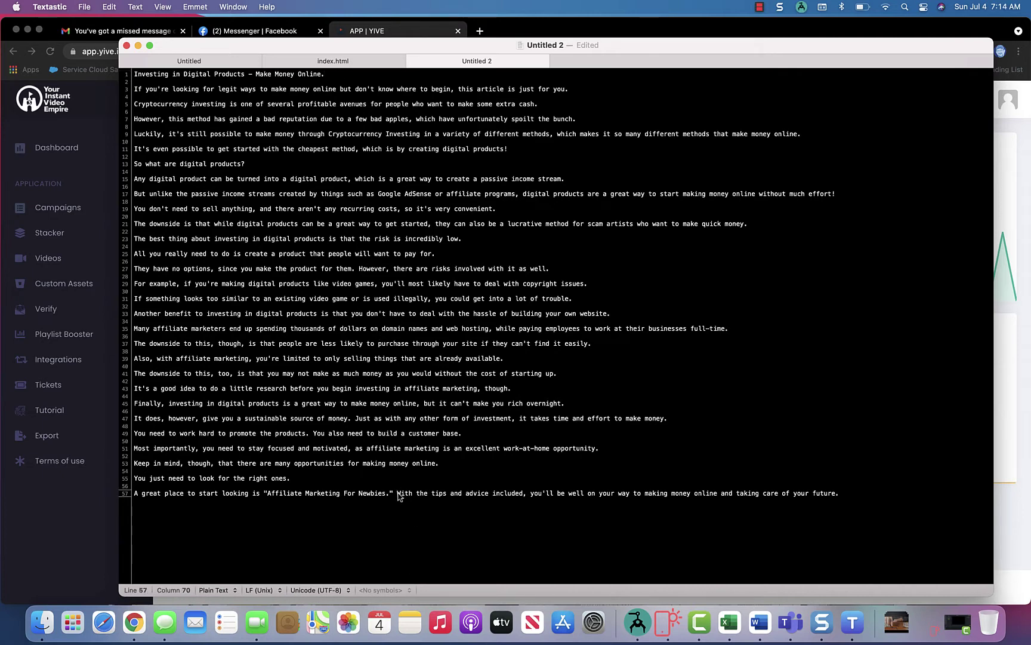
pyautogui.press('Return')
pyautogui.press('Return')
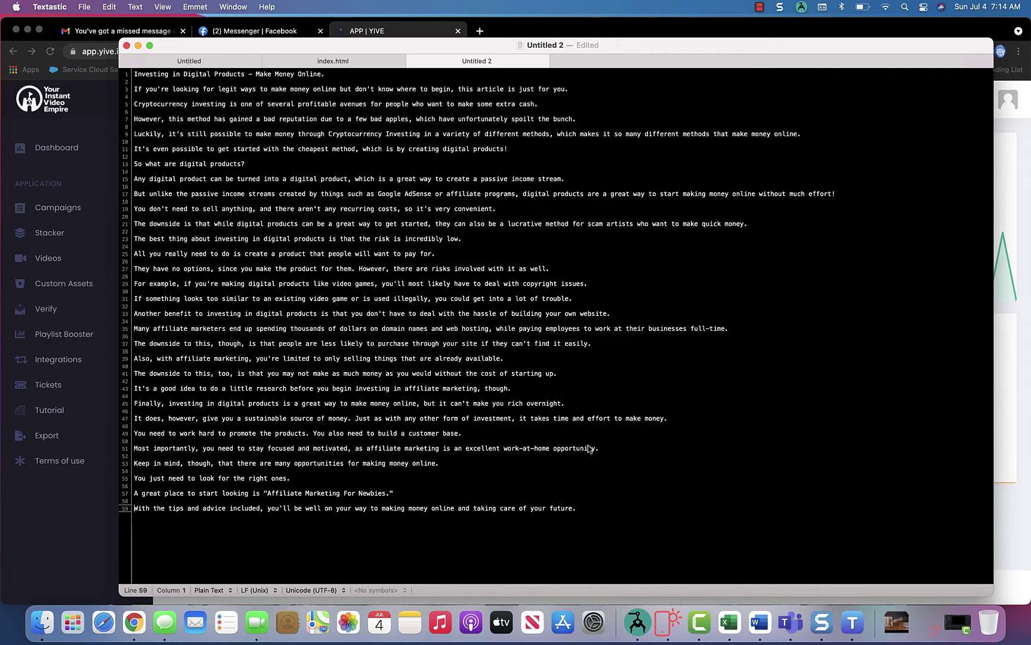
pyautogui.click(580, 509)
pyautogui.moveTo(580, 509); pyautogui.dragTo(99, 78)
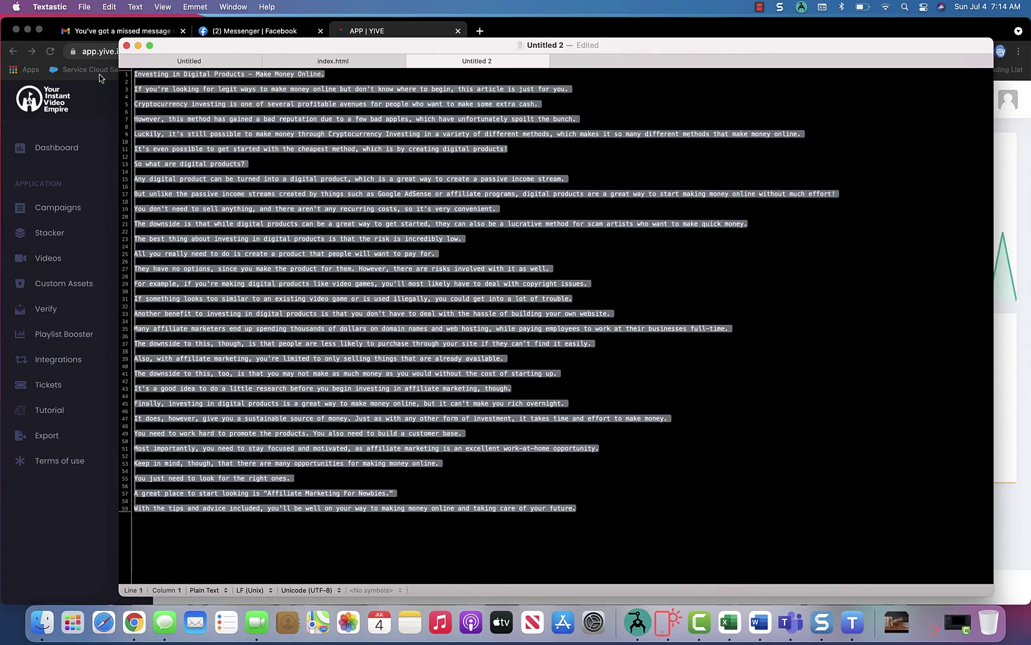
# - Start a new campaign from the YIVE Campaigns menu
pyautogui.click(360, 32)
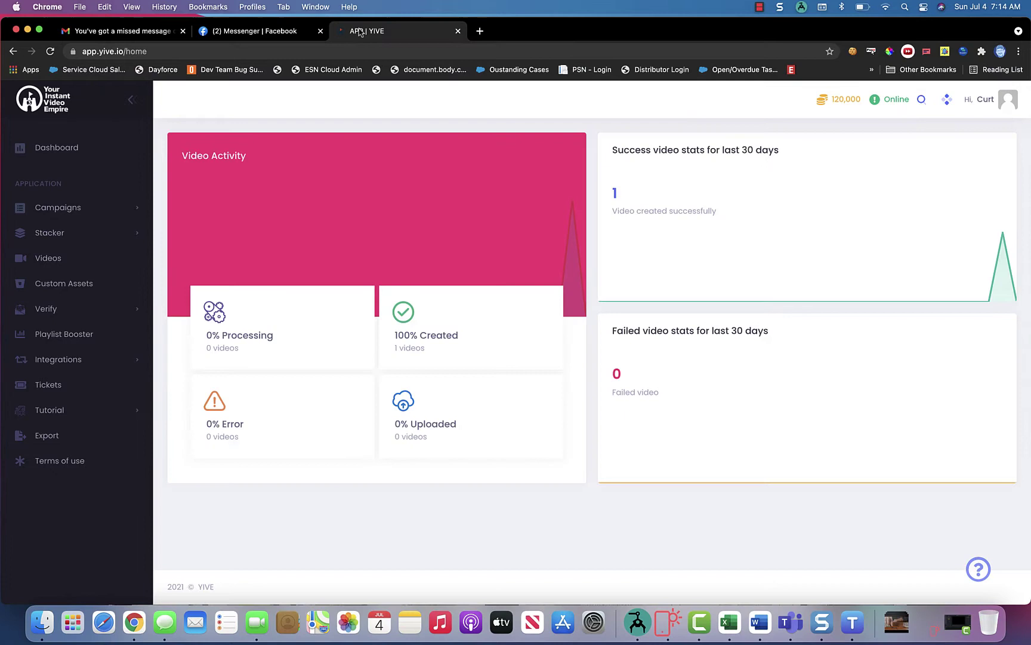
pyautogui.click(71, 212)
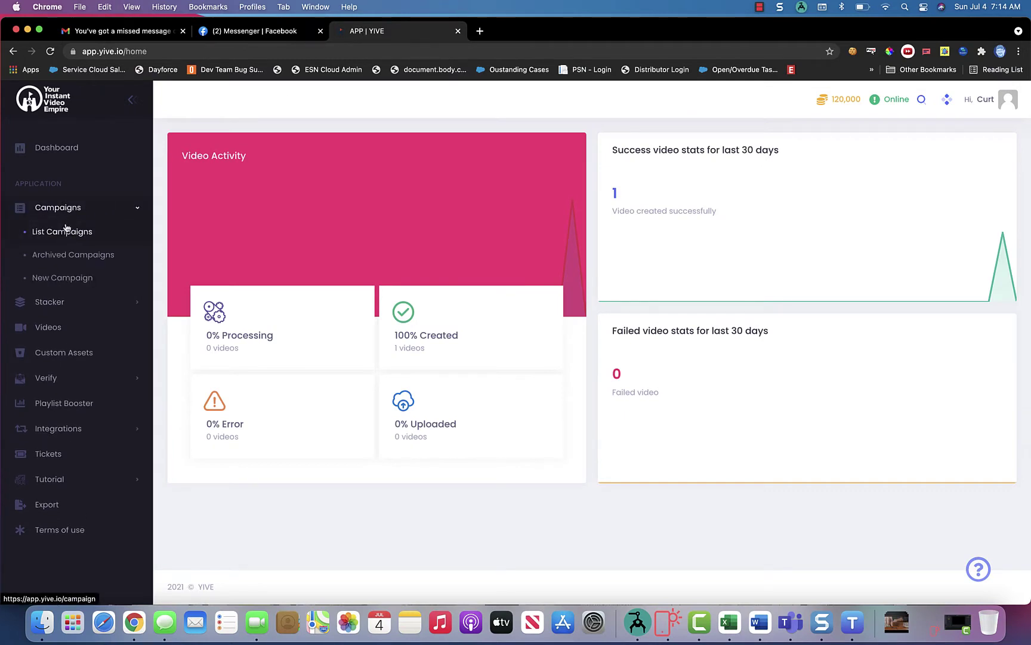
pyautogui.click(63, 279)
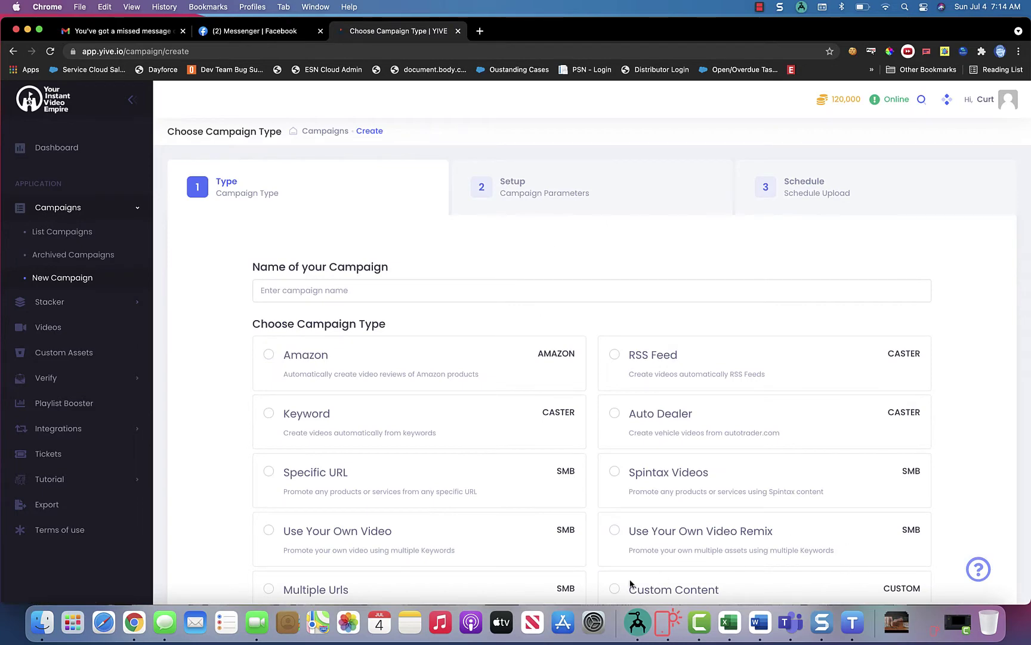
# - Name the campaign 'Investing in Digital Products - Make Money Online.' with type Spintax Videos
pyautogui.click(857, 621)
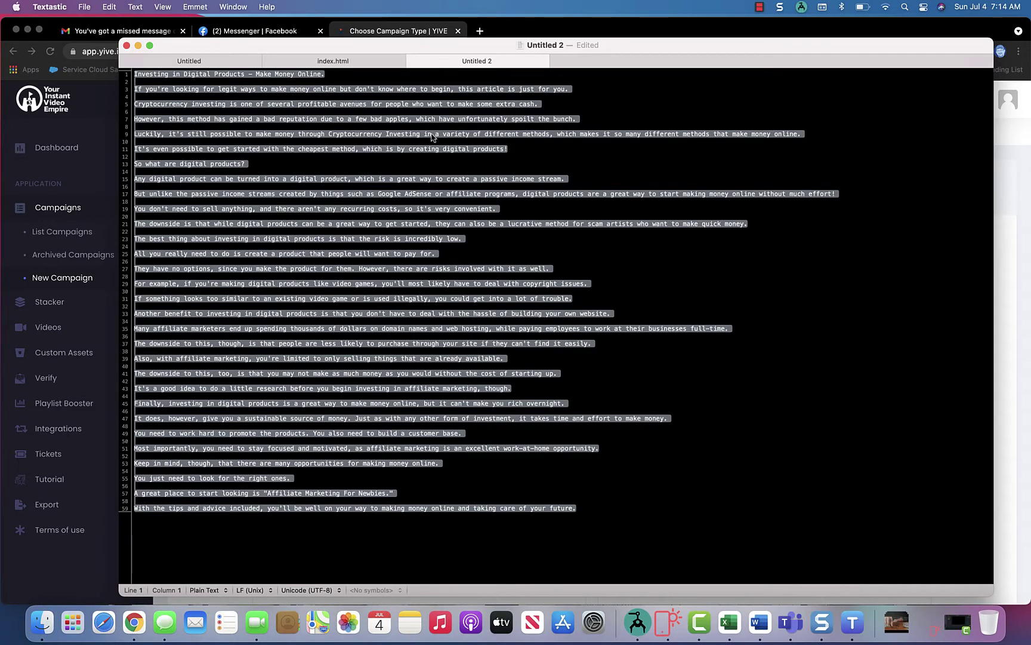
pyautogui.click(333, 77)
pyautogui.moveTo(332, 79); pyautogui.dragTo(120, 78)
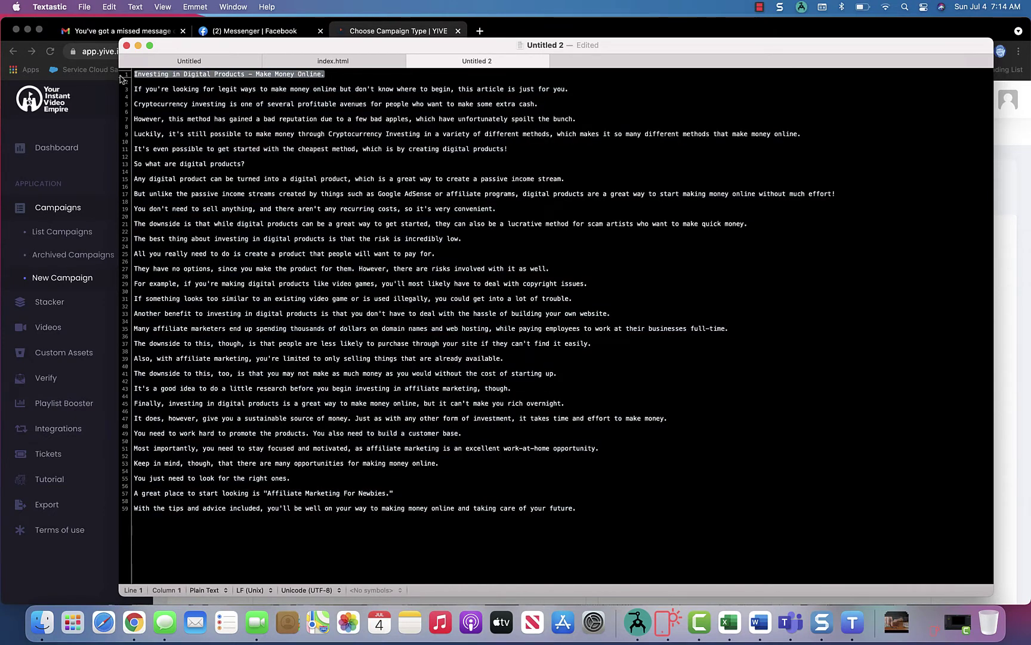
pyautogui.press('super+c')
pyautogui.click(430, 34)
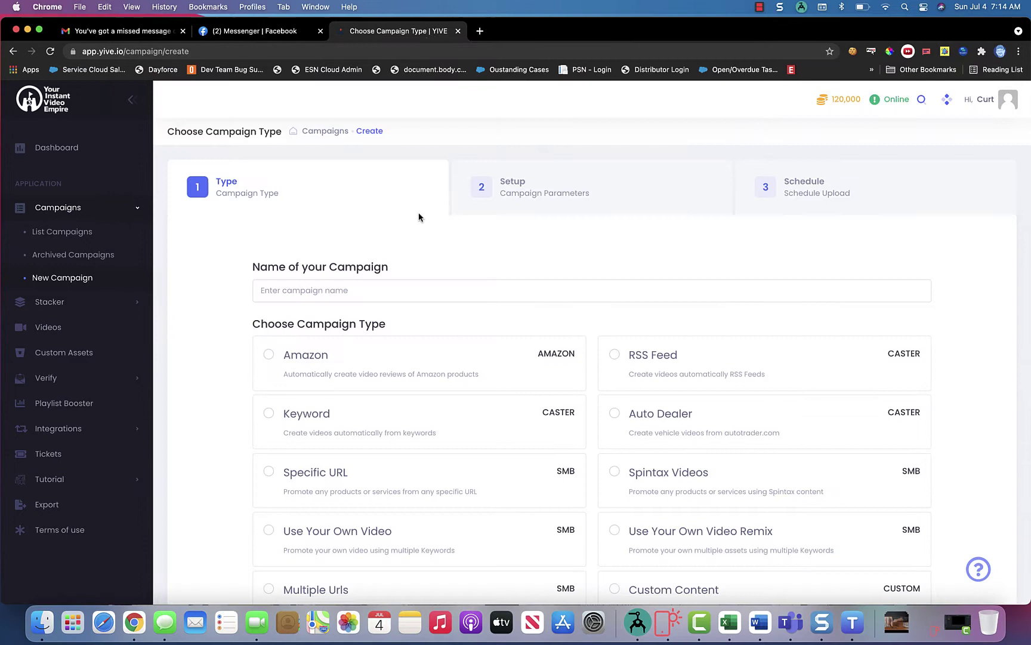
pyautogui.click(393, 291)
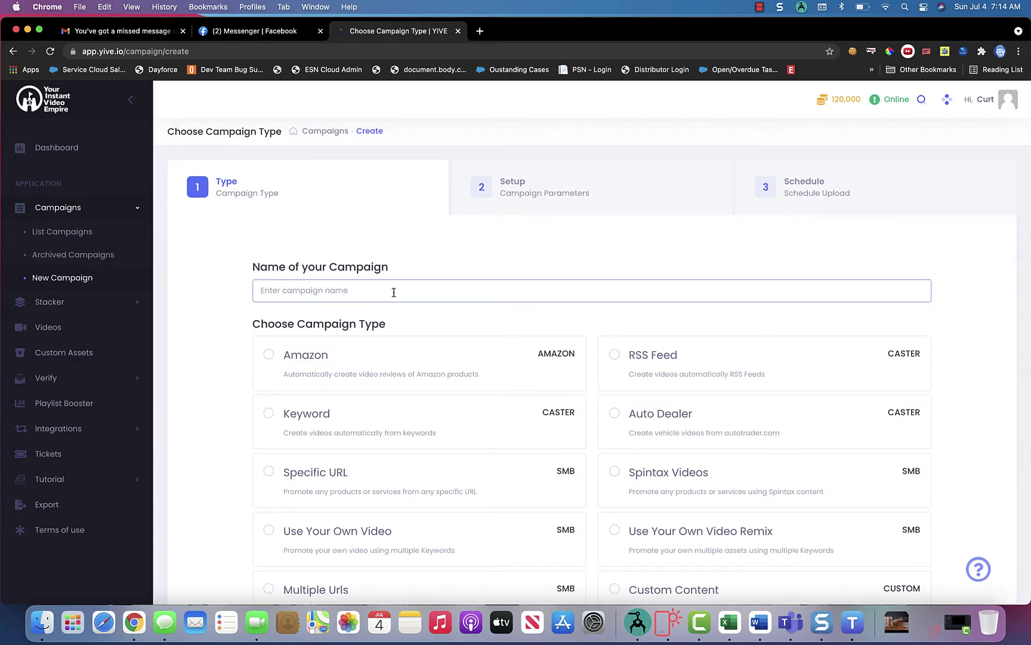
pyautogui.press('super+v')
pyautogui.scroll(-3, 544, 271)
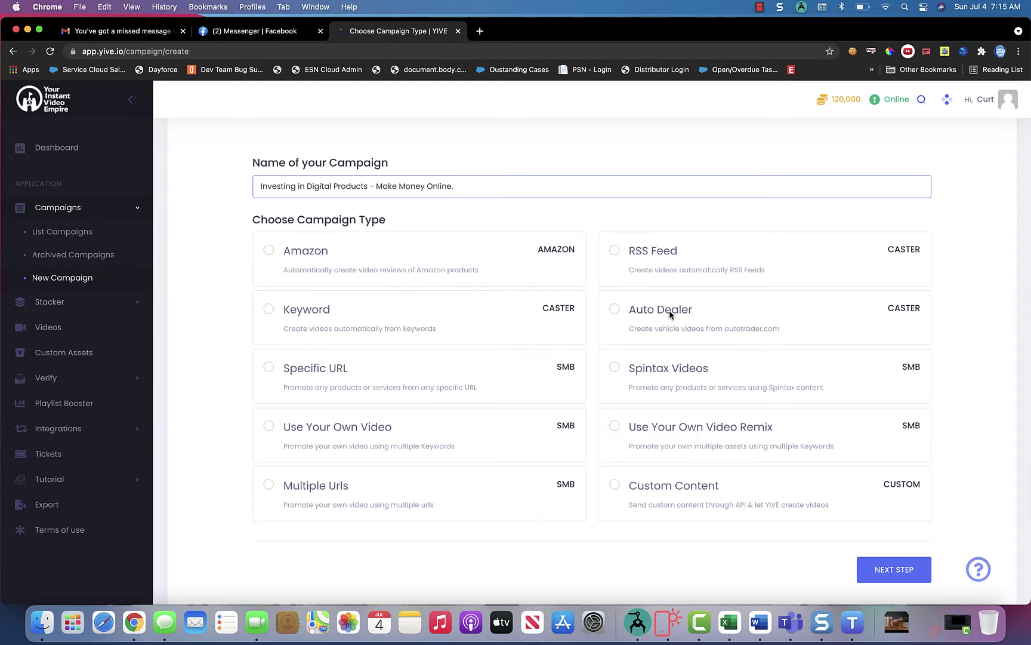
pyautogui.click(615, 370)
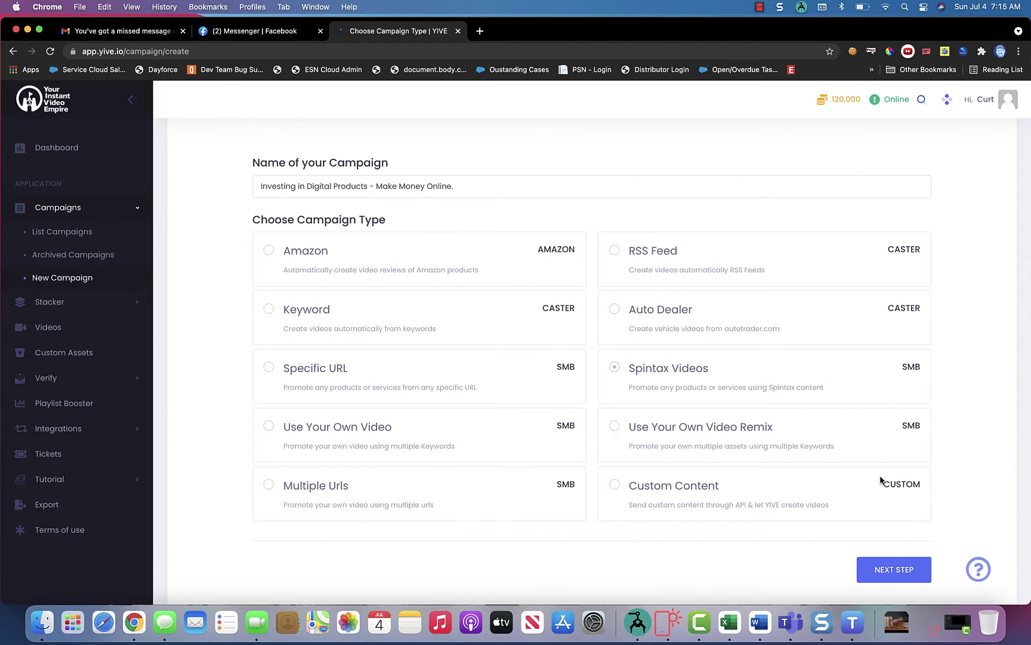
pyautogui.click(893, 571)
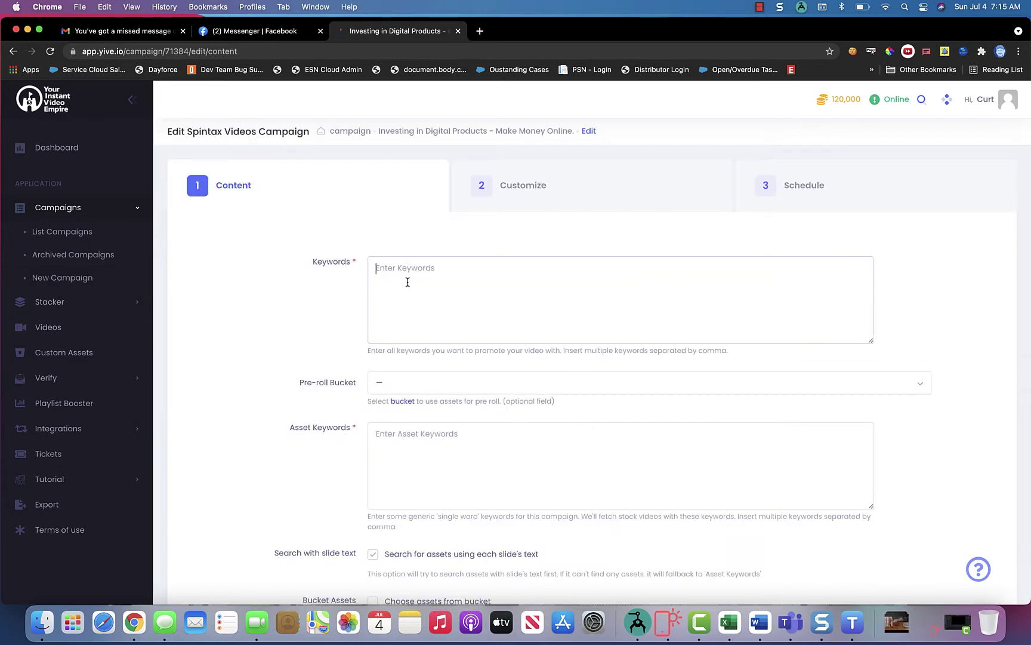
# - Paste the article title as the campaign keywords and asset keywords
pyautogui.click(408, 282)
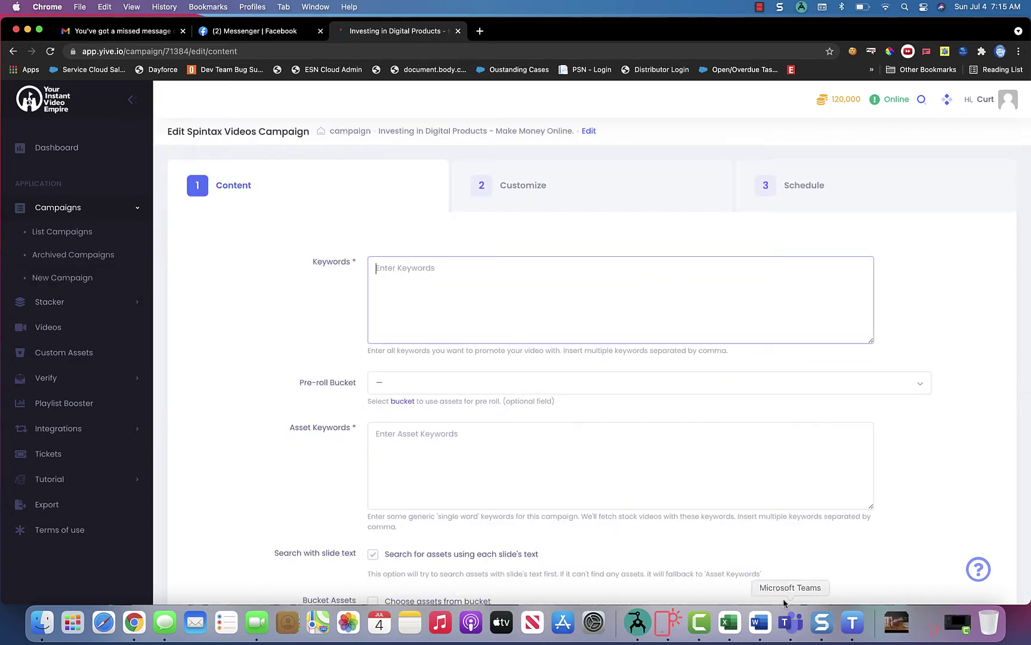
pyautogui.click(852, 622)
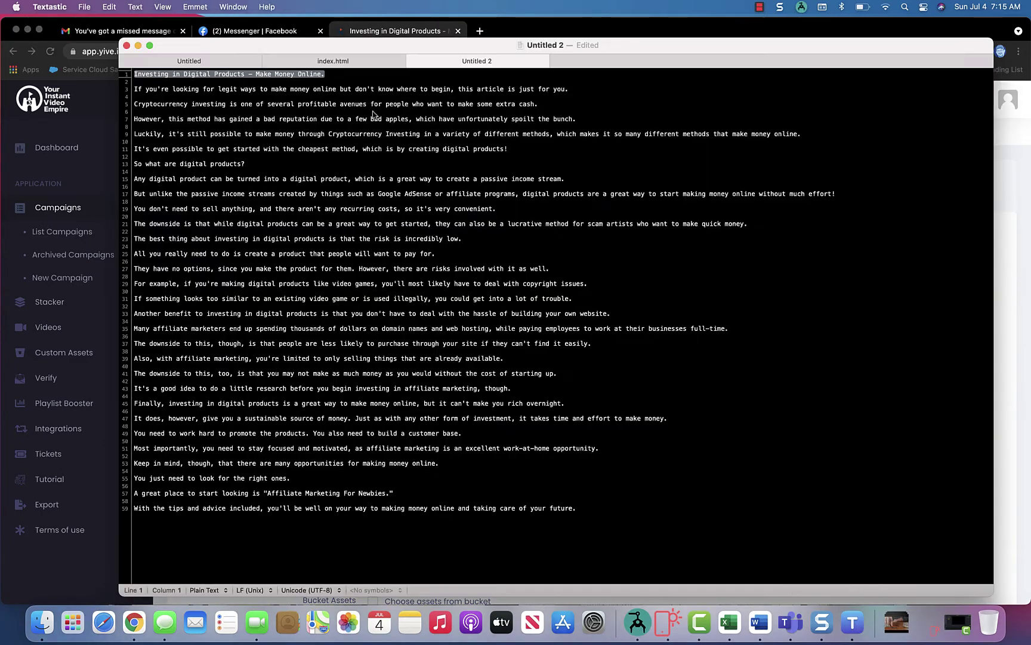
pyautogui.press('super+c')
pyautogui.click(405, 31)
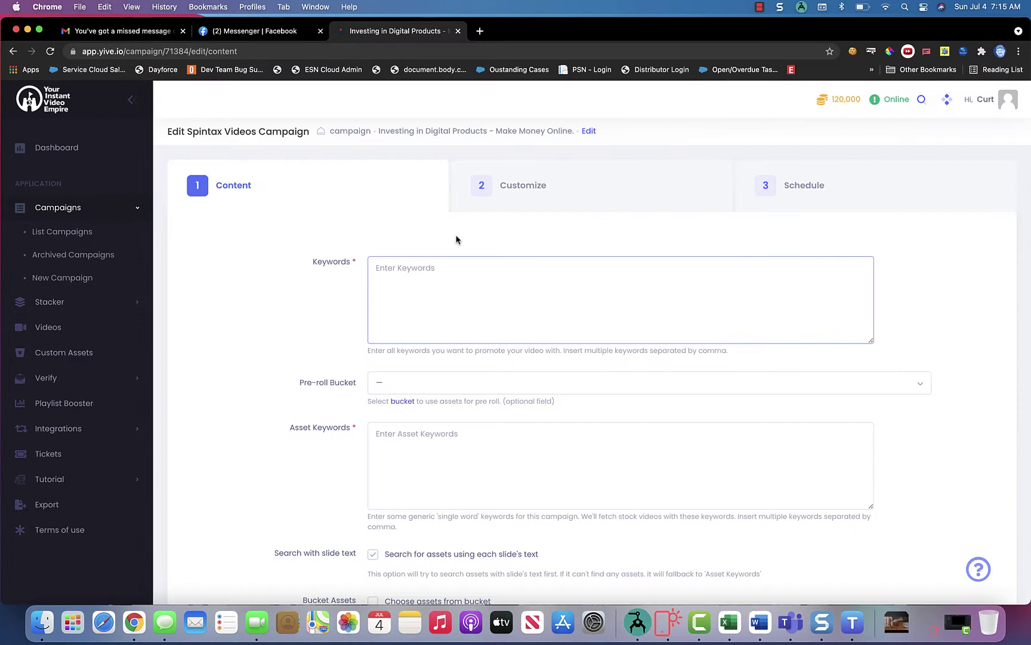
pyautogui.press('super+v')
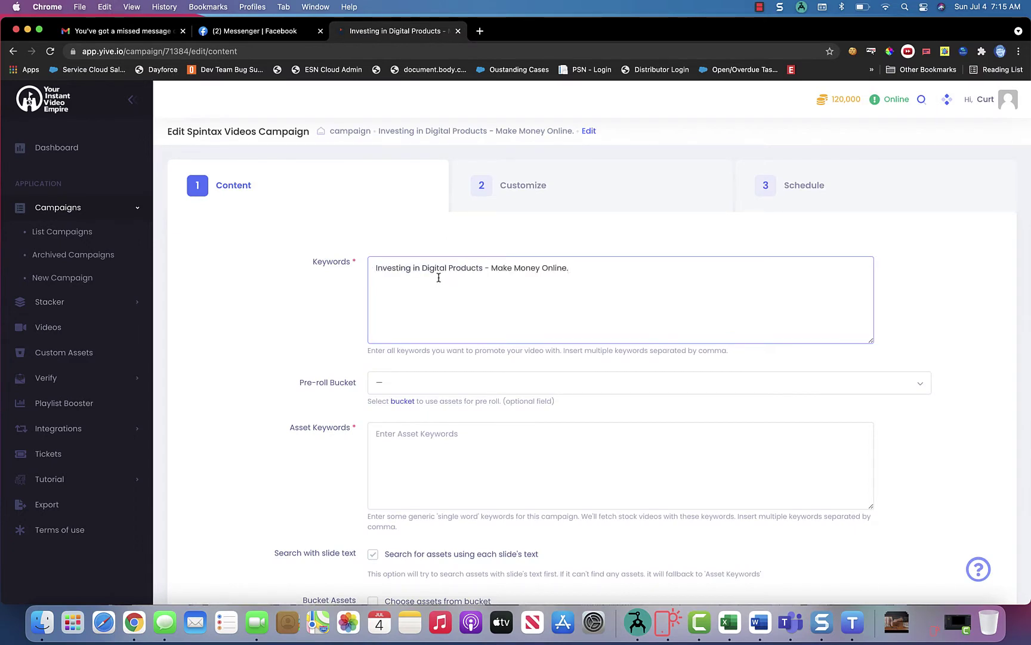
pyautogui.click(443, 457)
pyautogui.press('super+v')
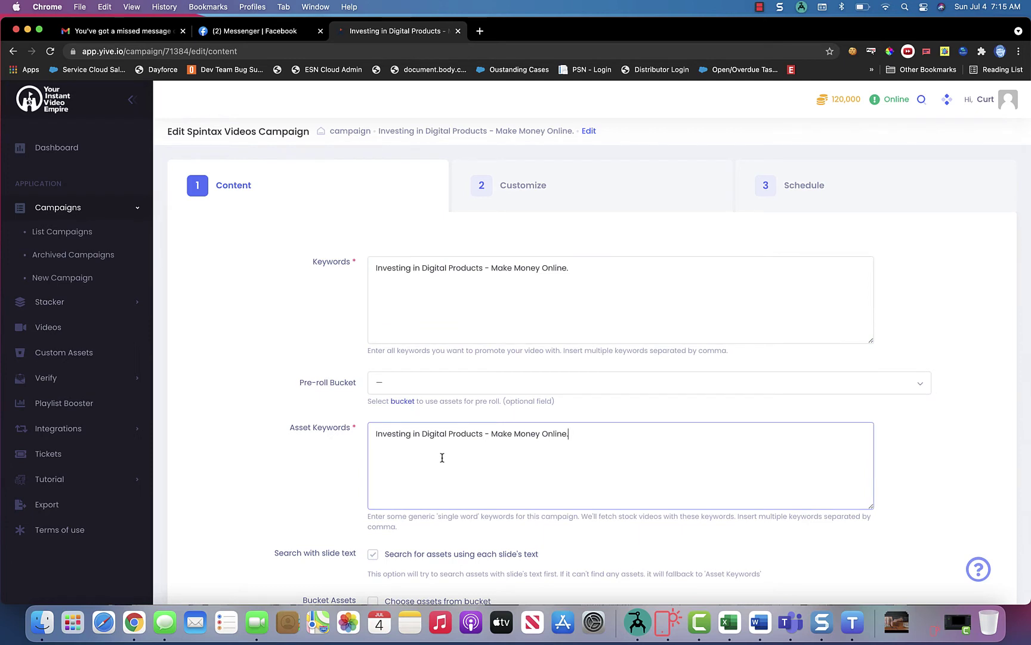
pyautogui.scroll(-2, 442, 456)
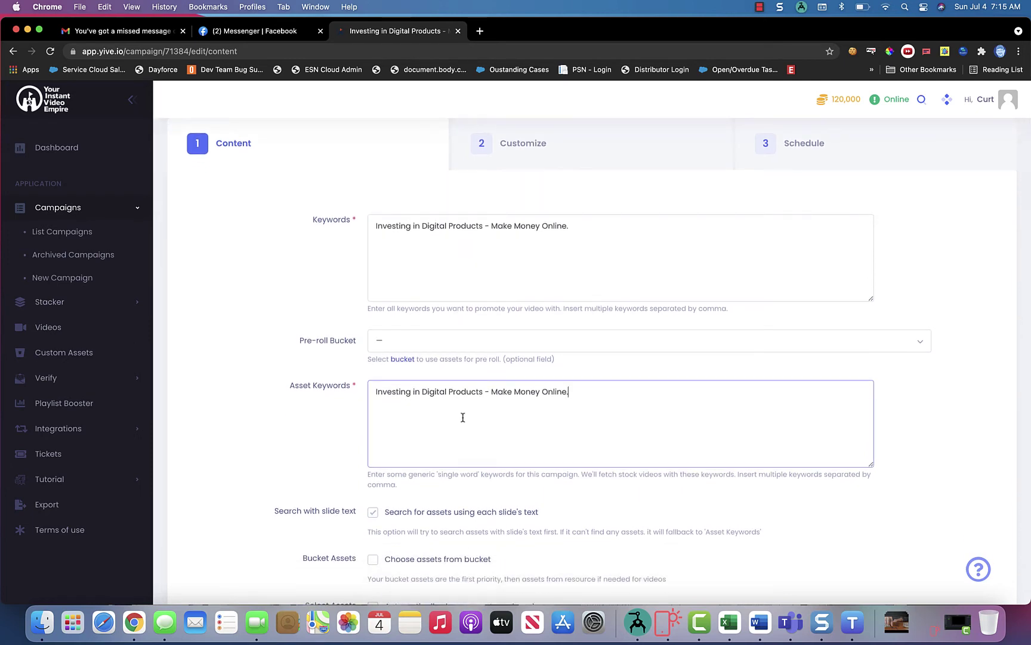
pyautogui.scroll(-5, 462, 417)
pyautogui.scroll(-3, 463, 416)
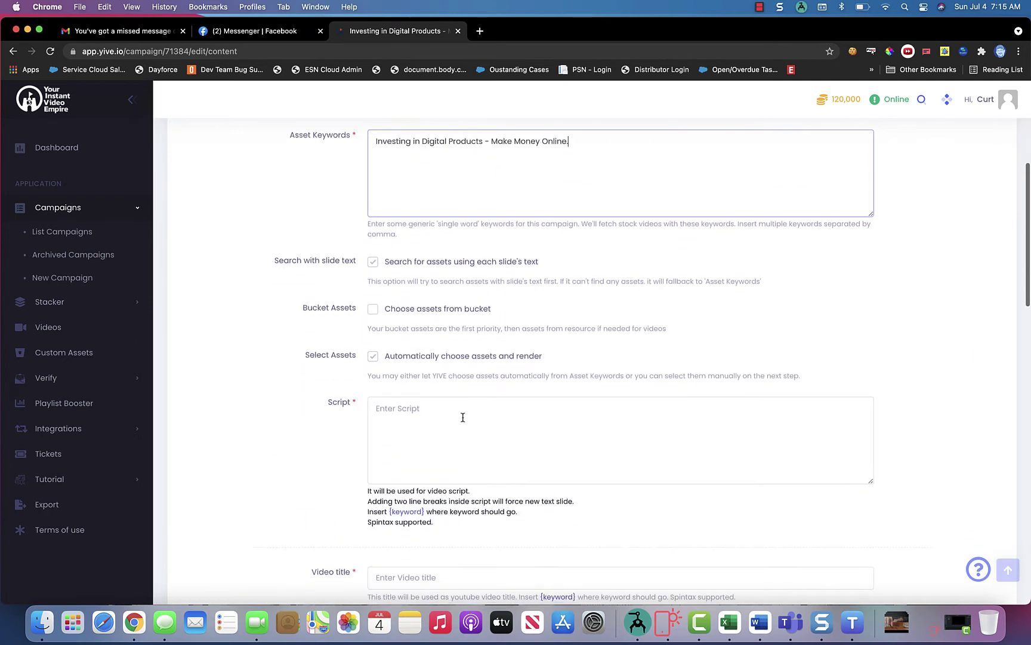
# - Enter 'Investing in Digital Products - Make Money Online.' as video title, description and tags
pyautogui.click(463, 417)
pyautogui.scroll(-3, 463, 416)
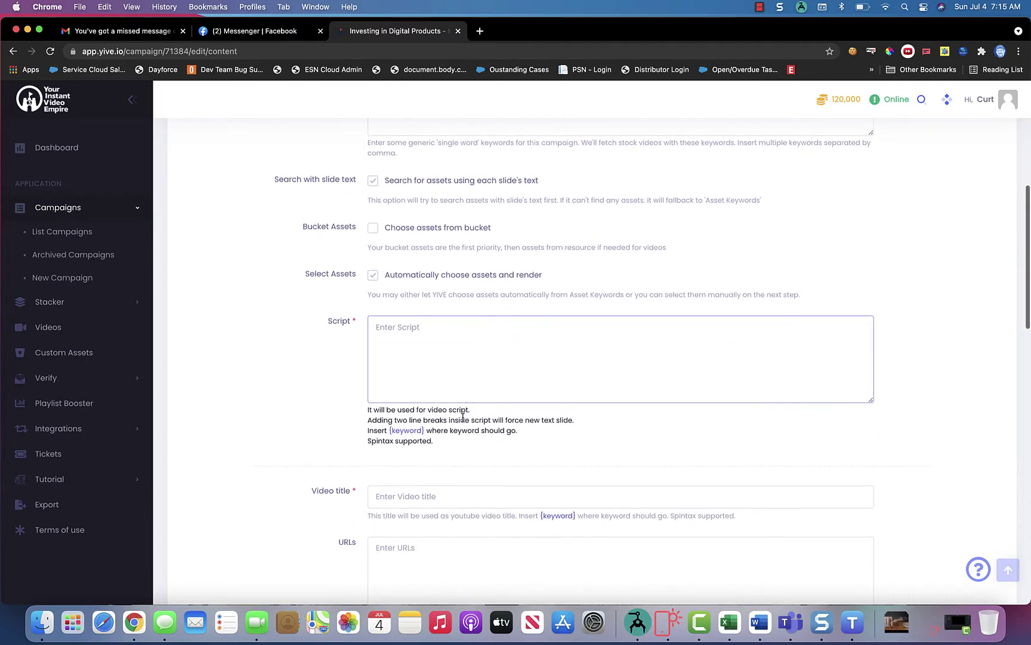
pyautogui.scroll(-1, 462, 417)
pyautogui.click(438, 482)
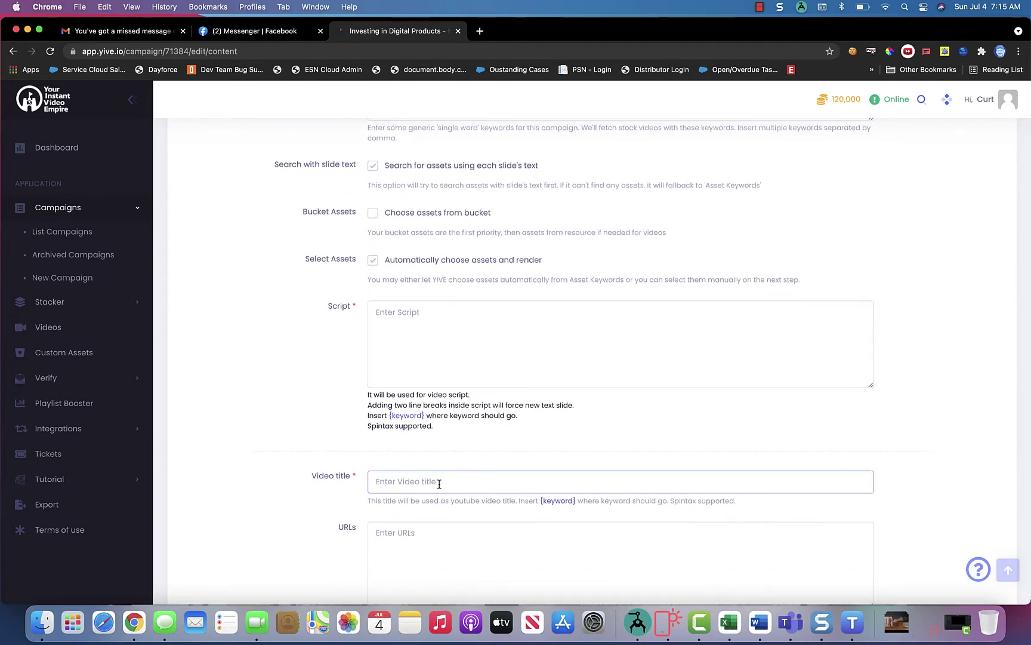
pyautogui.write('Investing in Digital Products - Make Money Online.')
pyautogui.scroll(-10, 440, 483)
pyautogui.scroll(-2, 439, 484)
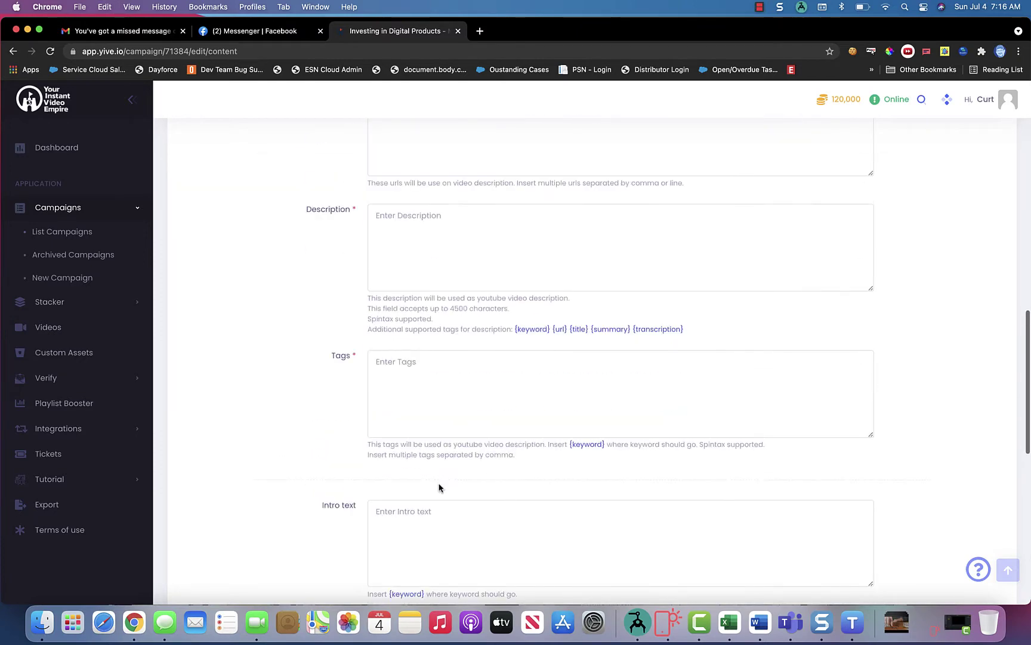
pyautogui.click(439, 243)
pyautogui.write('Investing in Digital Products - Make Money Online.')
pyautogui.click(403, 399)
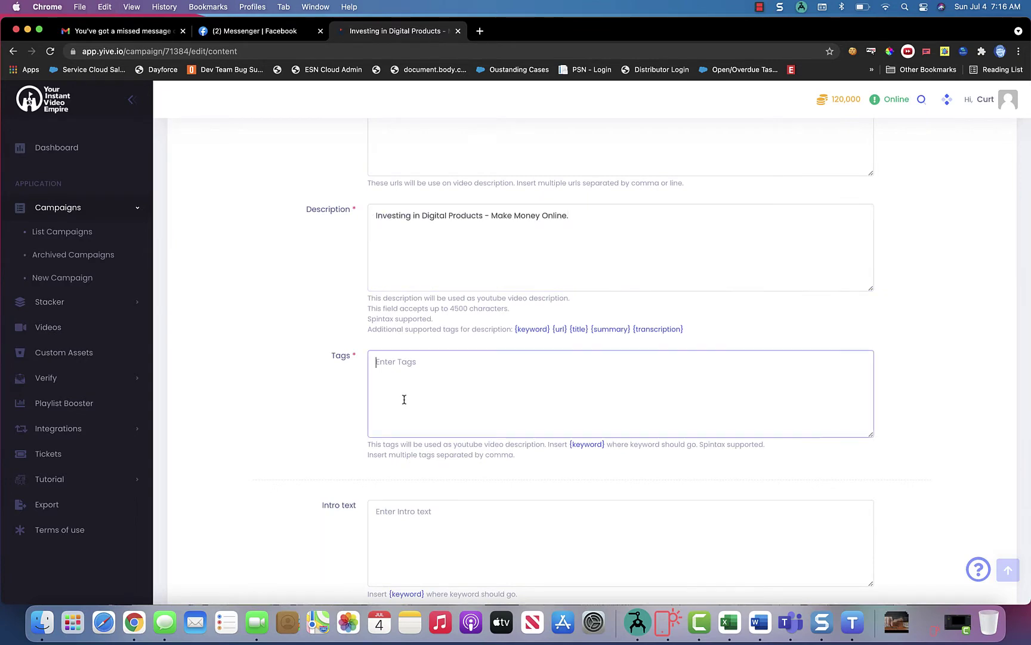
pyautogui.write('Investing in Digital Products - Make Money Online.')
pyautogui.scroll(-6, 404, 399)
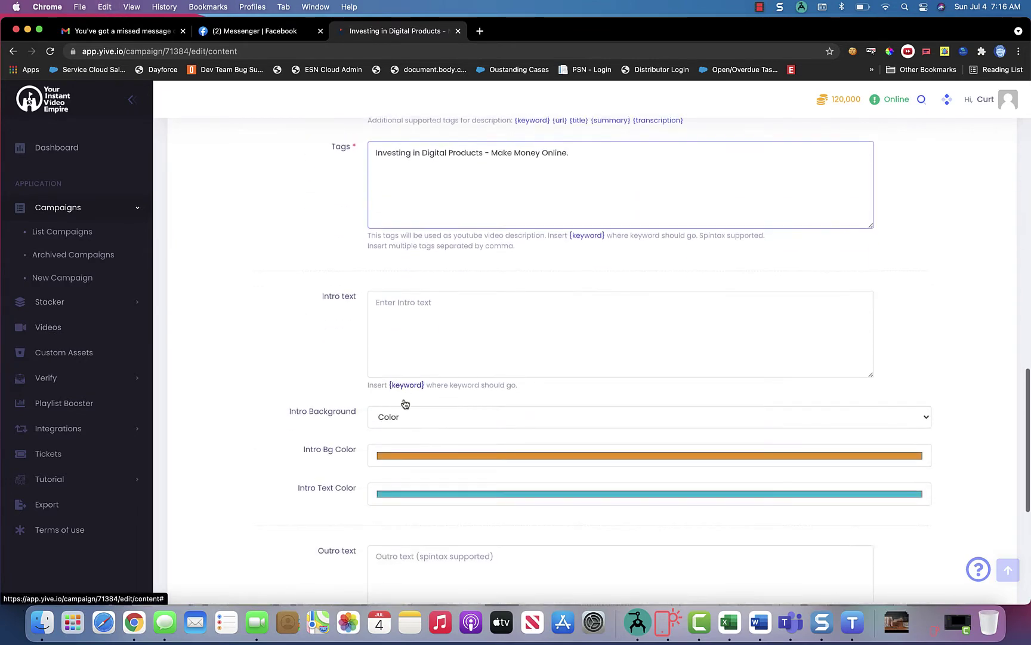
pyautogui.scroll(14, 404, 400)
pyautogui.scroll(5, 404, 399)
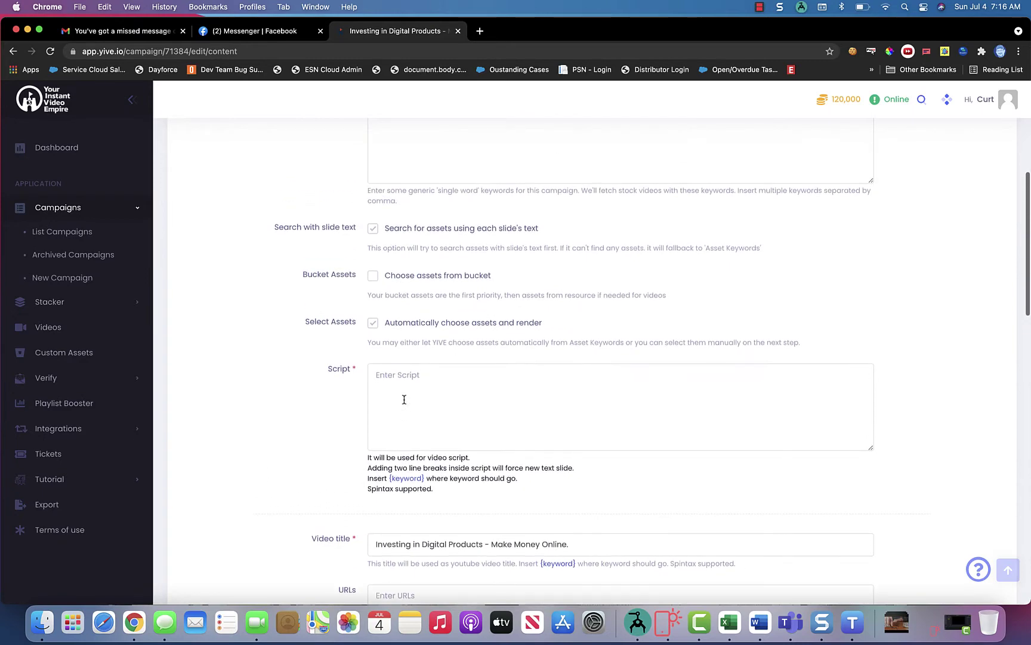
# - Paste the full Untitled 2 article from Textastic into the campaign's Script field
pyautogui.click(410, 375)
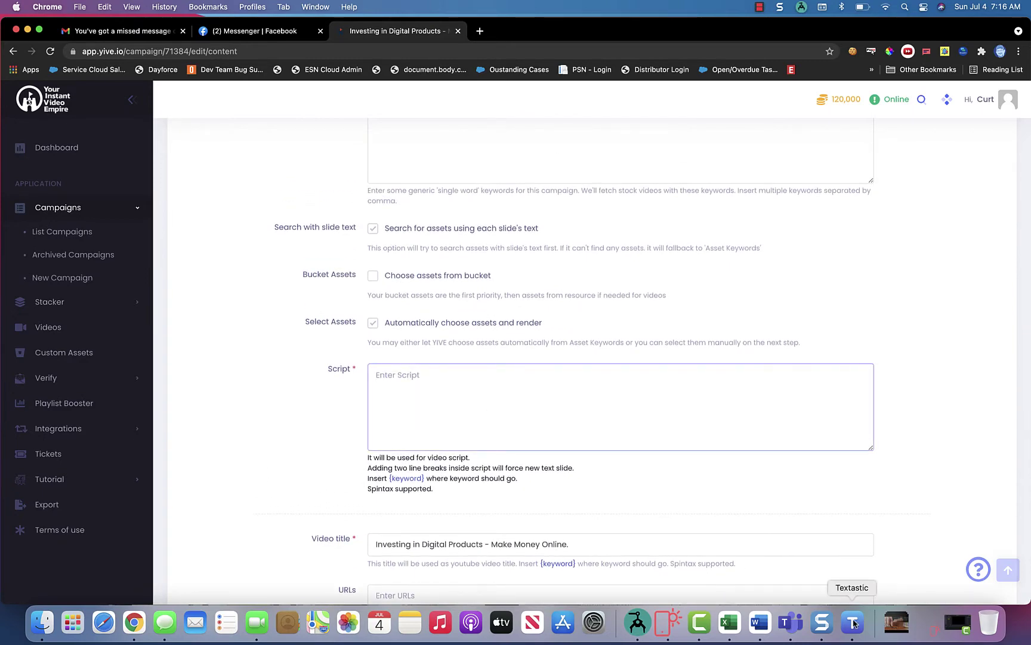
pyautogui.click(855, 624)
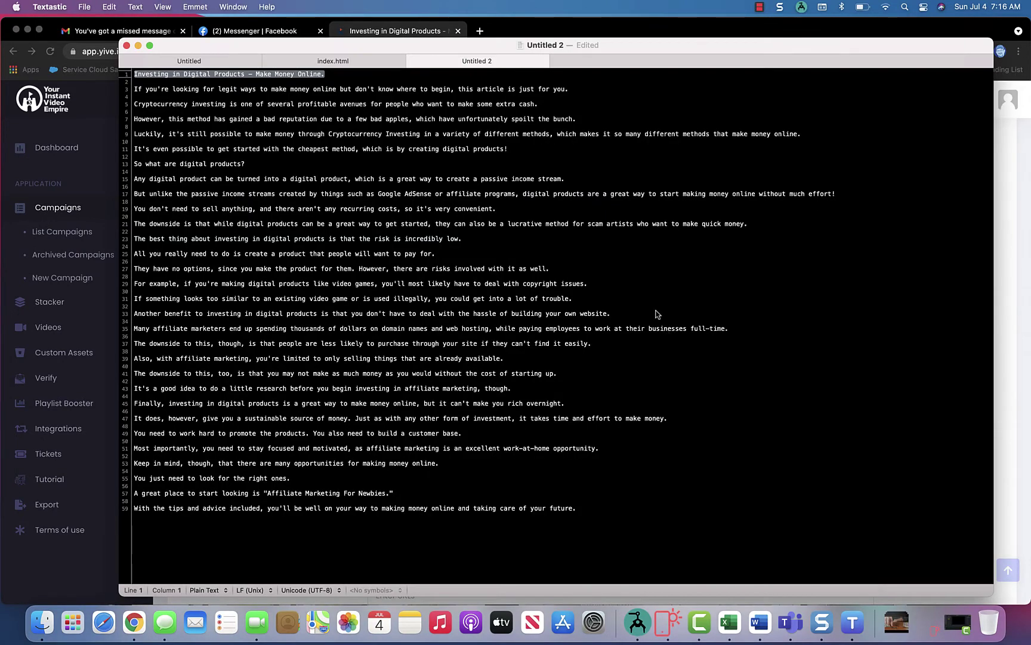
pyautogui.press('super+a')
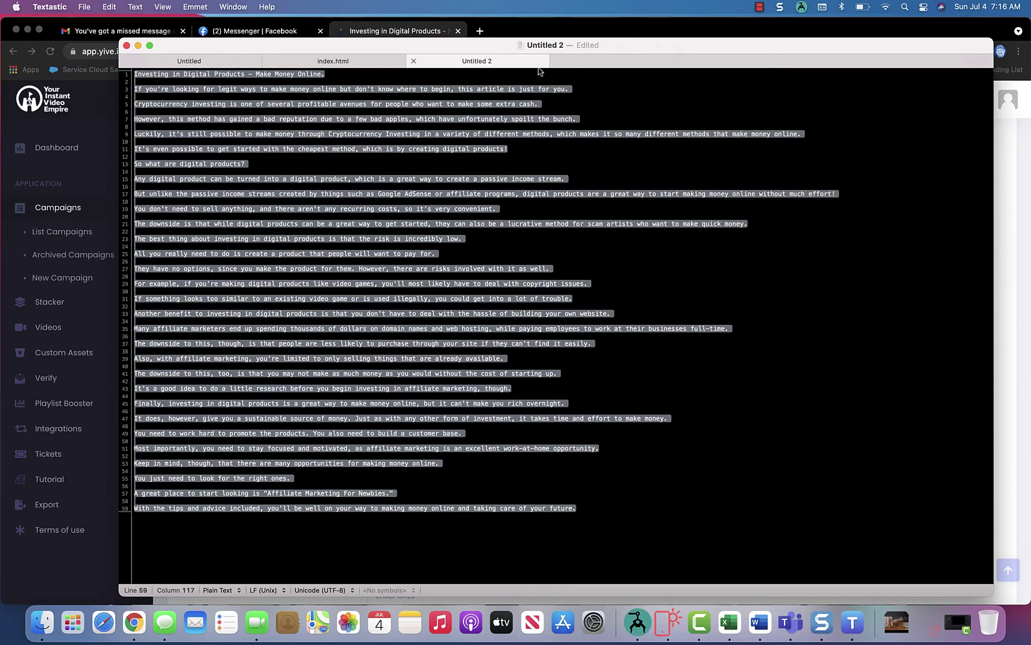
pyautogui.click(390, 31)
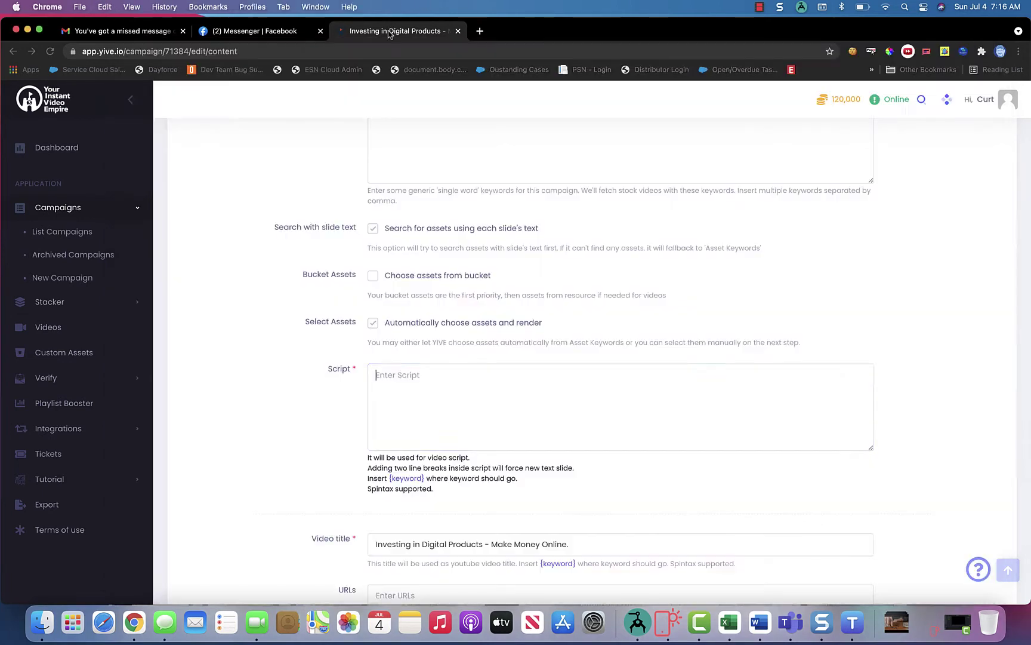
pyautogui.click(416, 388)
pyautogui.press('super+v')
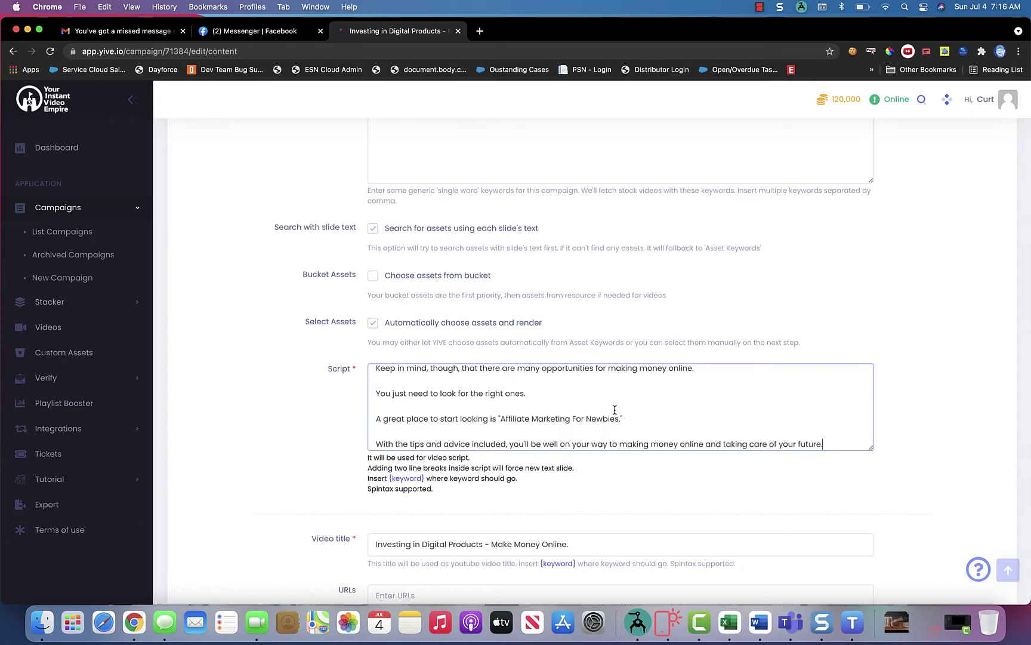
pyautogui.scroll(3, 615, 410)
pyautogui.scroll(3, 615, 410)
pyautogui.scroll(3, 615, 411)
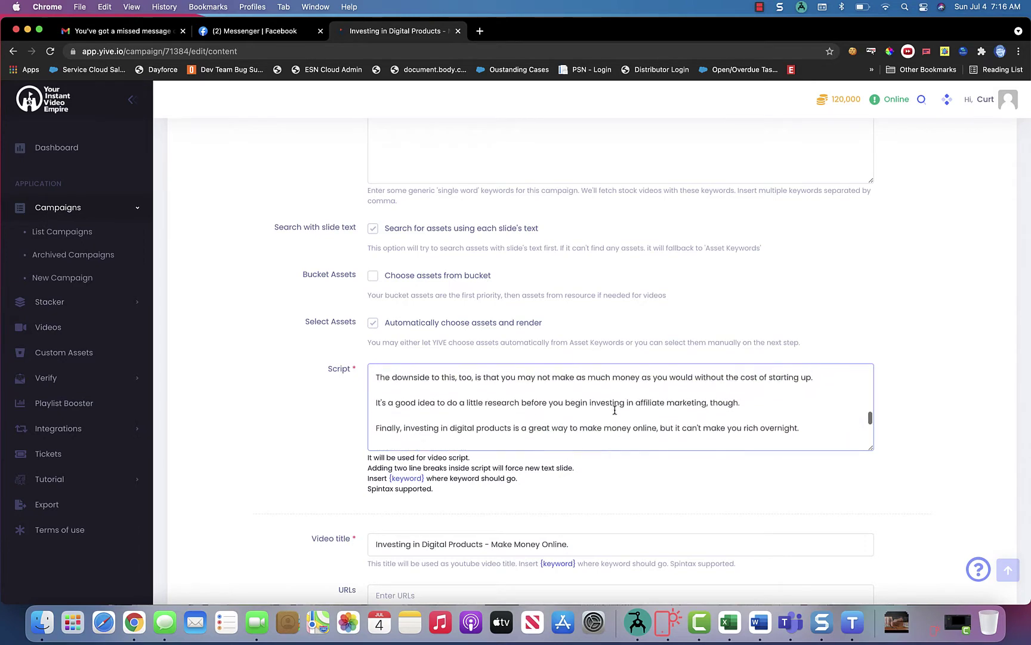
pyautogui.scroll(3, 615, 410)
pyautogui.scroll(3, 615, 410)
pyautogui.scroll(3, 615, 410)
pyautogui.scroll(3, 615, 409)
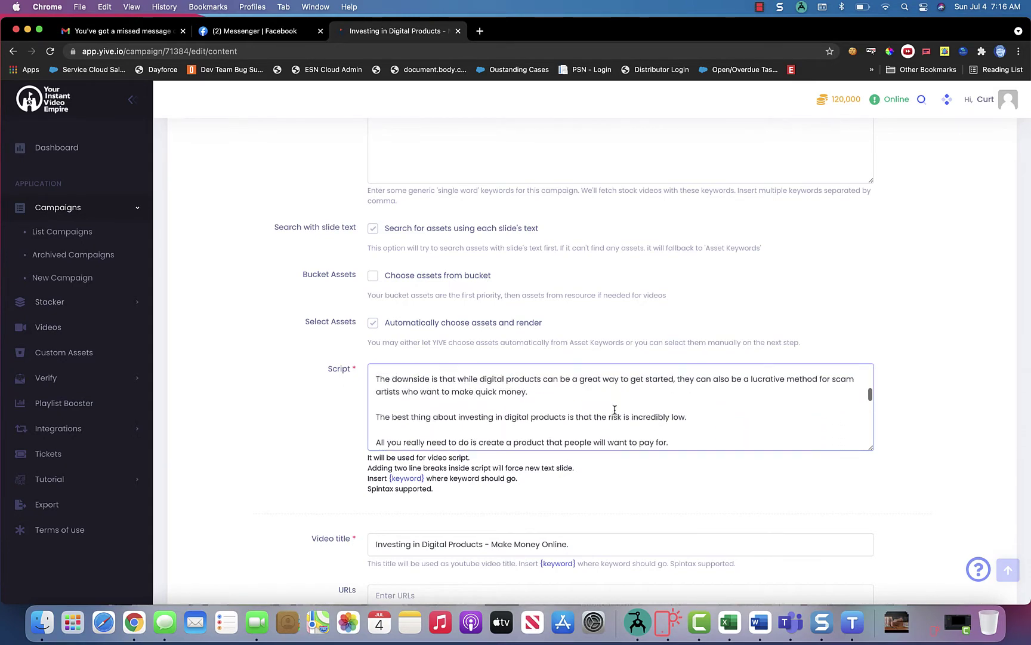
pyautogui.scroll(3, 615, 410)
pyautogui.scroll(3, 616, 410)
pyautogui.scroll(2, 615, 410)
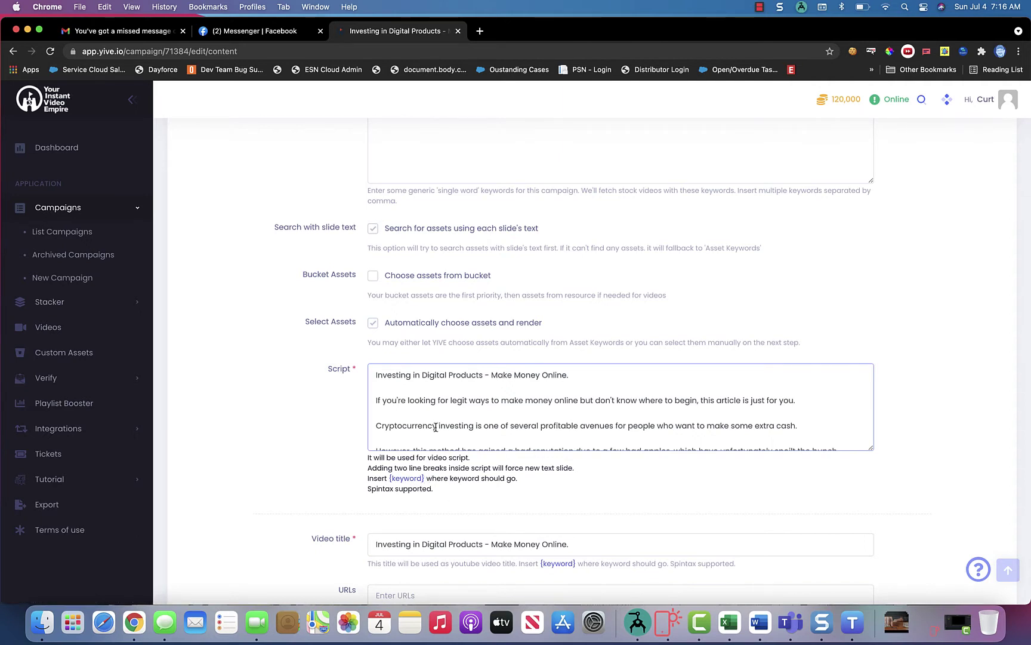
pyautogui.scroll(3, 498, 291)
pyautogui.scroll(2, 497, 292)
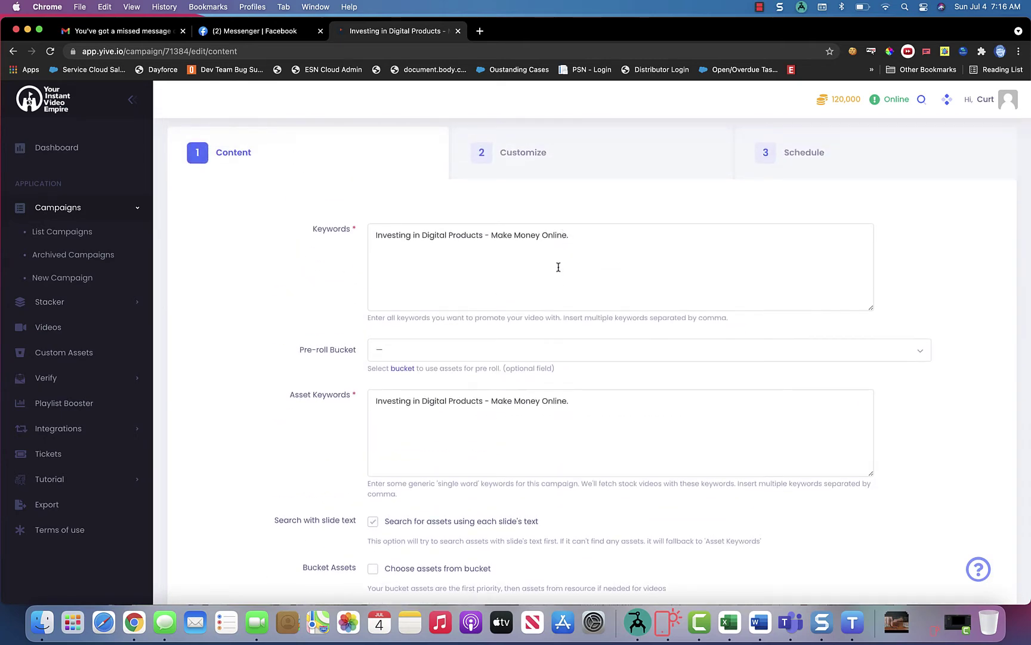
pyautogui.scroll(-4, 478, 281)
pyautogui.scroll(-2, 478, 280)
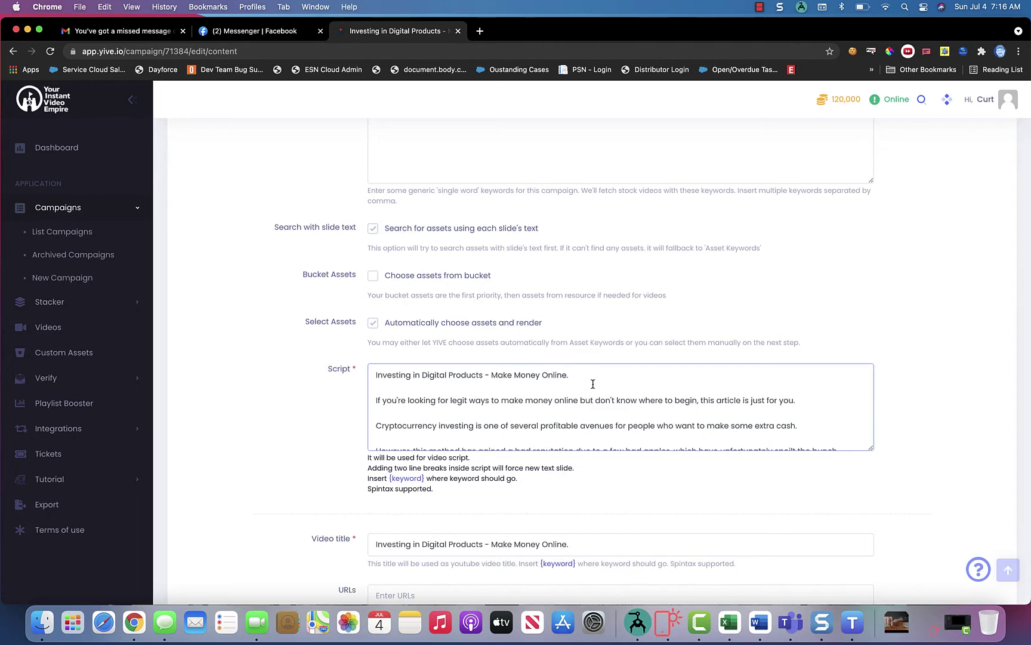
pyautogui.scroll(-3, 593, 384)
pyautogui.scroll(2, 594, 384)
pyautogui.scroll(1, 595, 385)
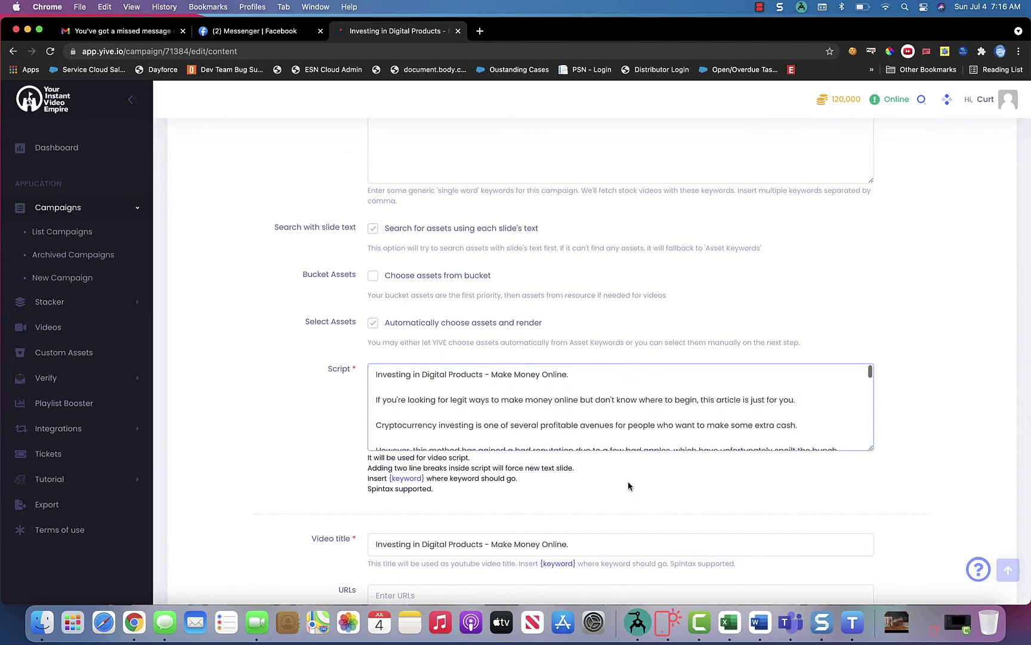
pyautogui.scroll(-10, 694, 409)
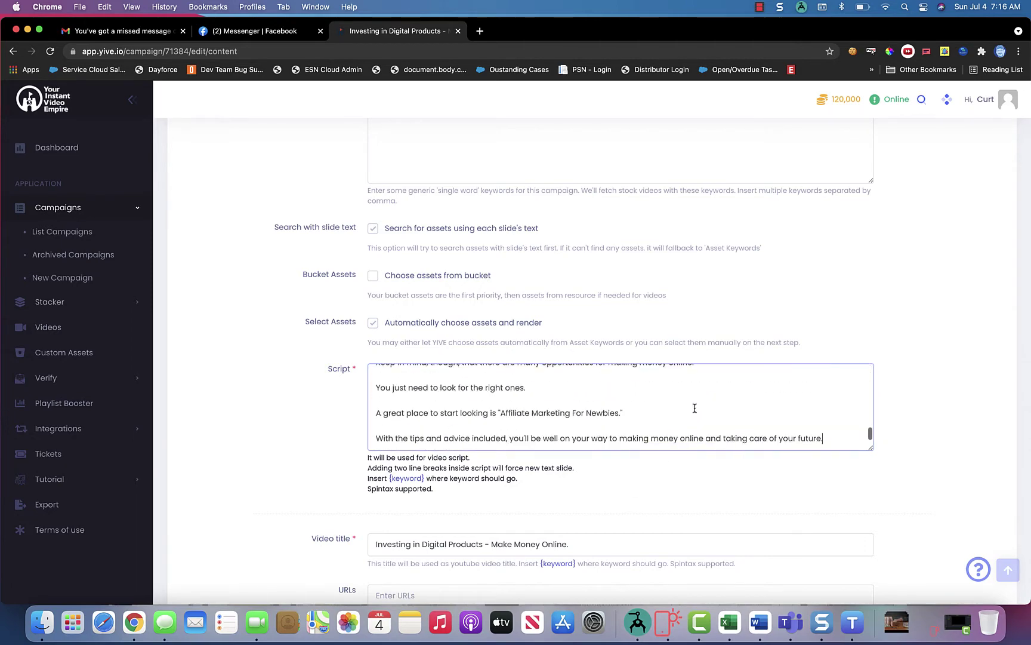
pyautogui.scroll(-3, 950, 404)
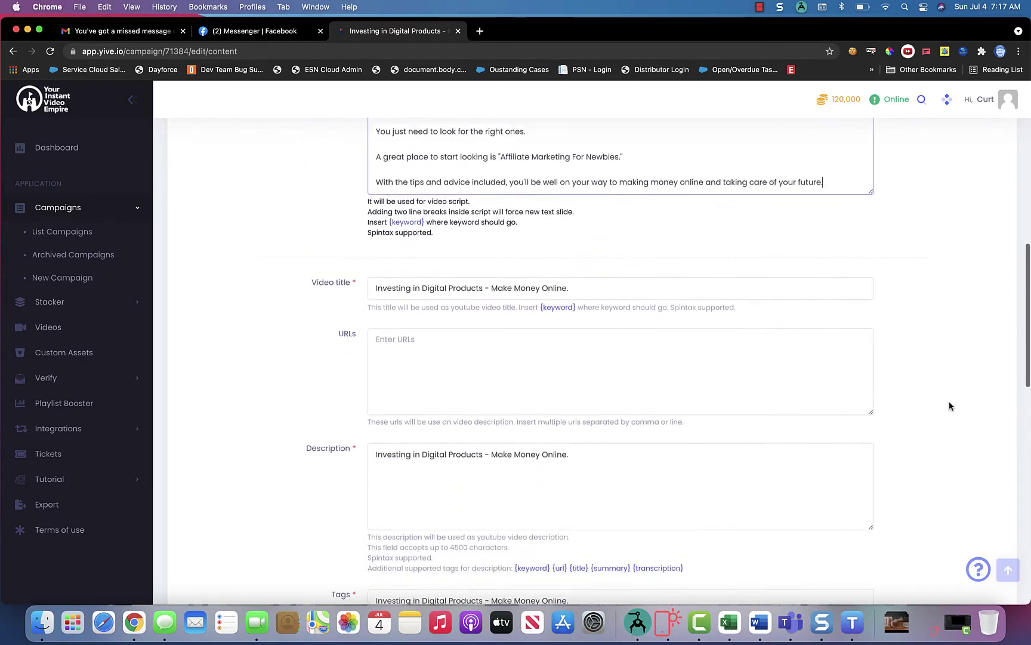
pyautogui.scroll(-5, 949, 403)
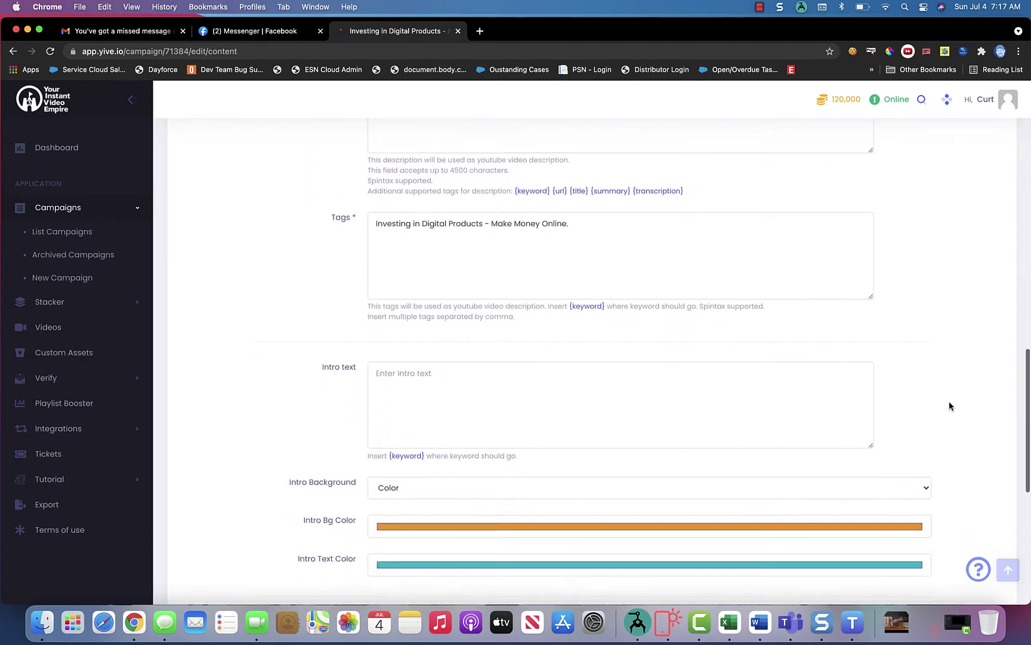
pyautogui.scroll(-1, 949, 406)
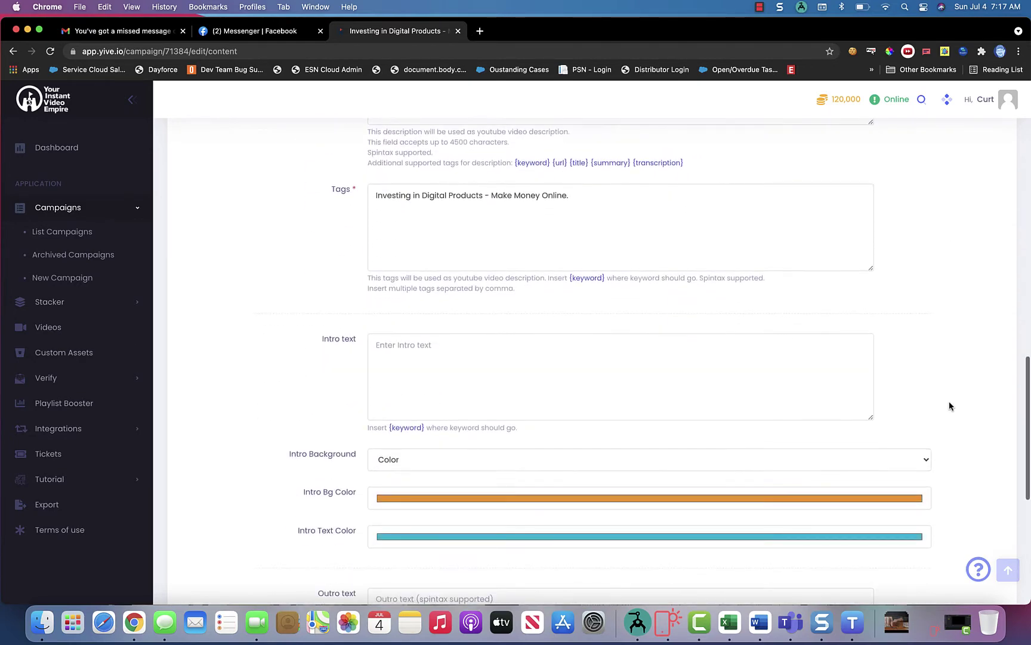
# - Set the intro text to 'Welcome to My Video' and keep a colour intro background
pyautogui.click(481, 374)
pyautogui.write('Welcome')
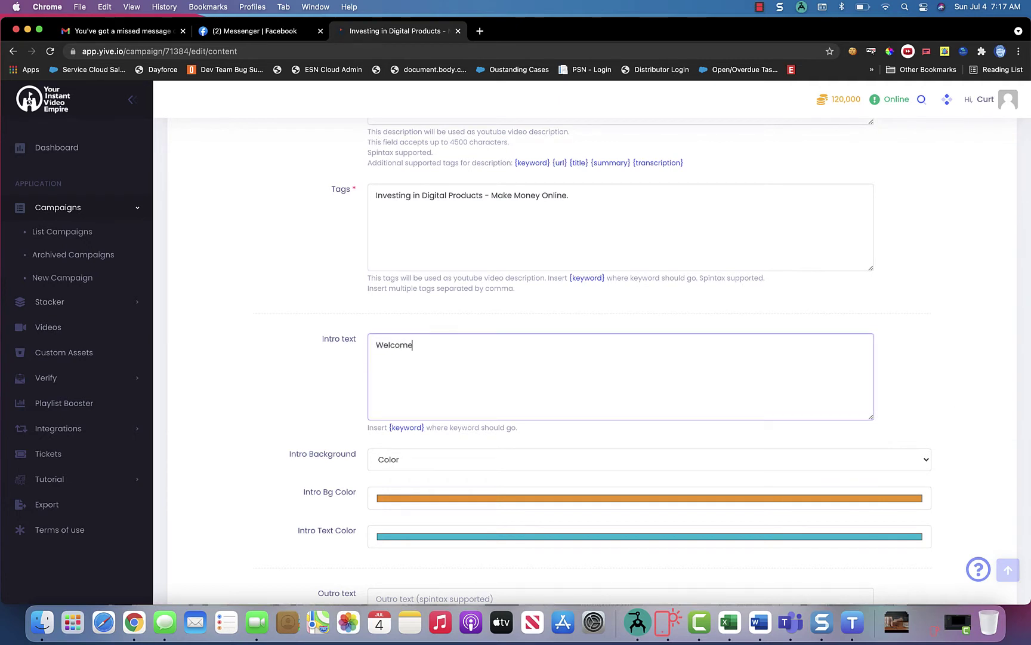
pyautogui.write(' to my Video')
pyautogui.click(431, 346)
pyautogui.press('BackSpace')
pyautogui.write('M')
pyautogui.scroll(-3, 488, 421)
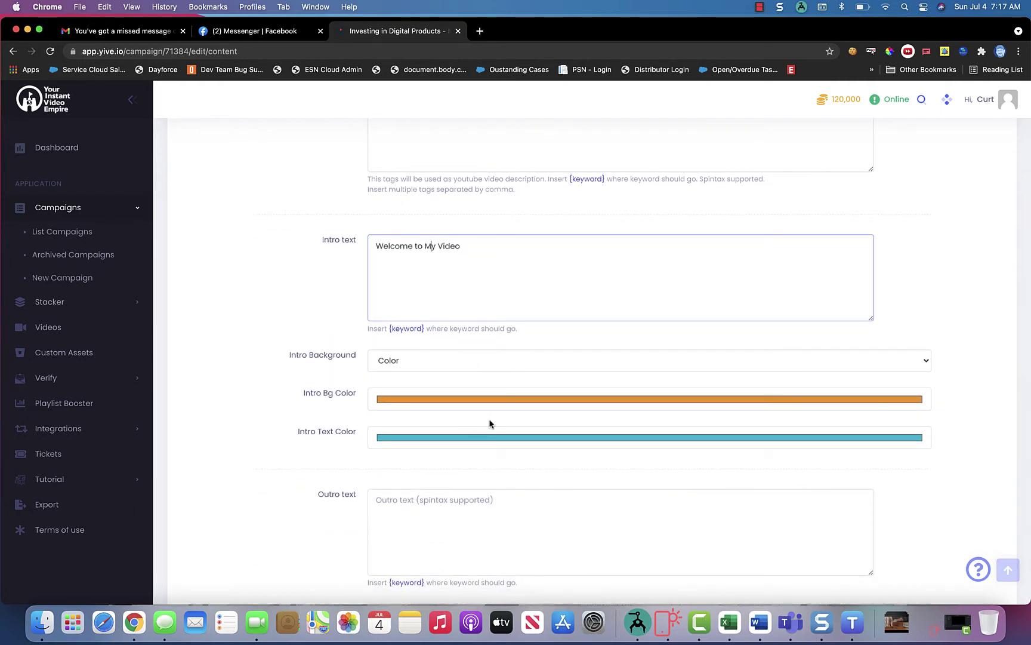
pyautogui.click(510, 366)
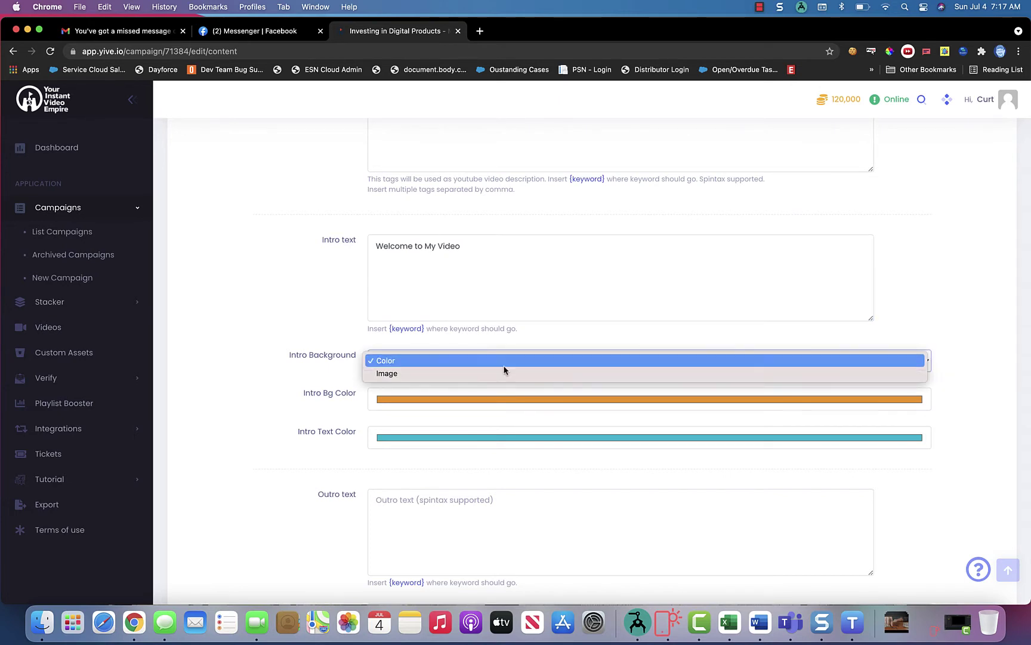
pyautogui.click(504, 365)
pyautogui.scroll(-3, 504, 370)
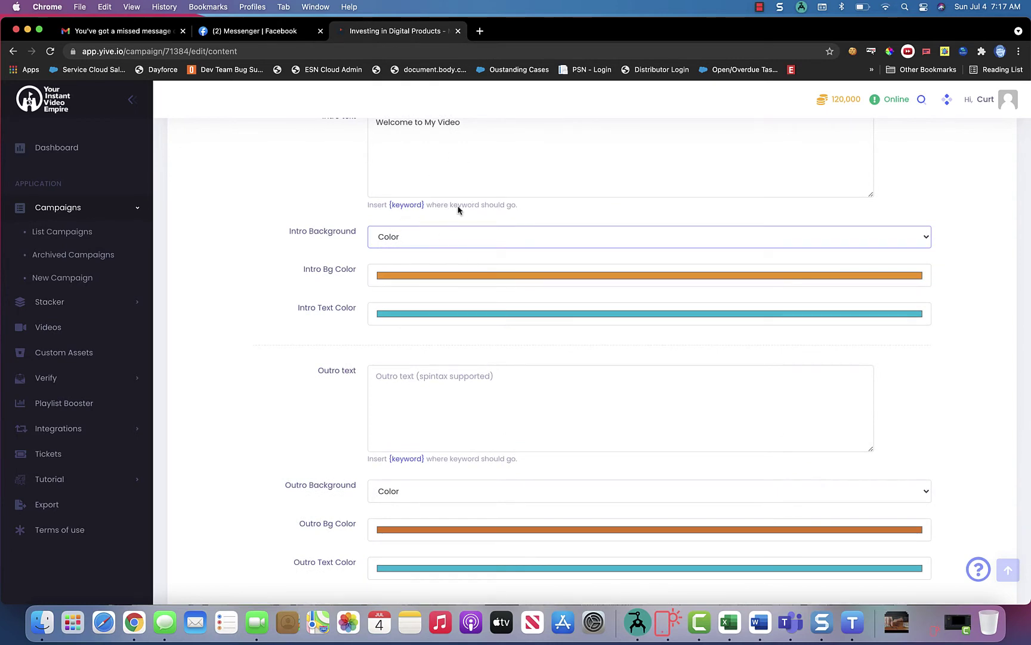
pyautogui.scroll(-3, 458, 226)
# - Enter the outro 'Thank you for watching, please subscribe.' and save the Content step
pyautogui.click(423, 302)
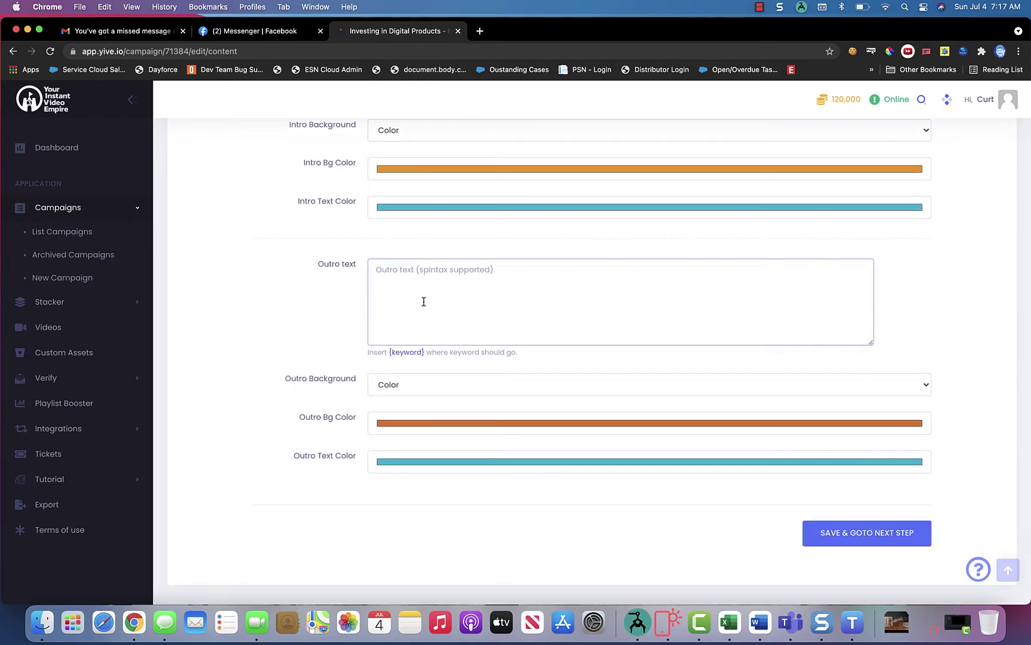
pyautogui.write('Thank you')
pyautogui.write(' for watching')
pyautogui.write(', please su')
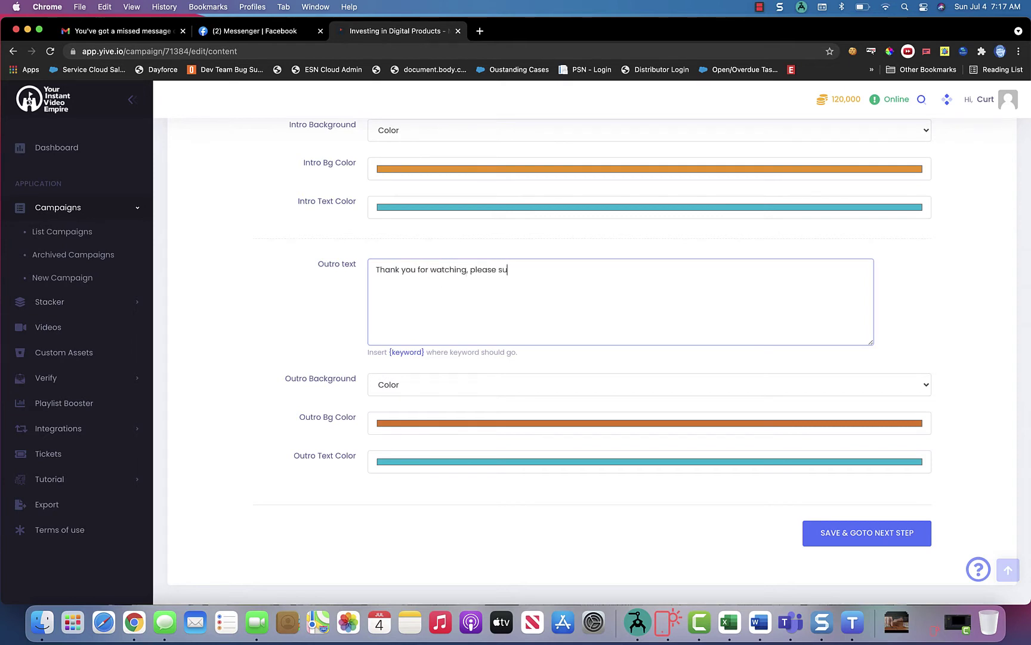
pyautogui.write('bscribe.')
pyautogui.click(863, 542)
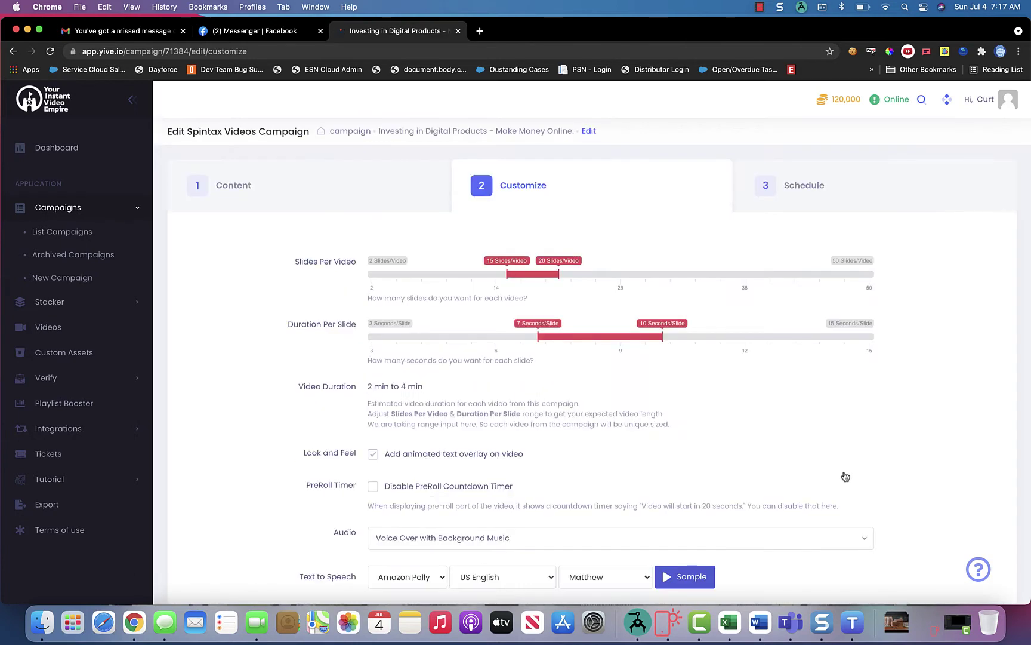
# - Drag the maximum Slides Per Video handle up to 50
pyautogui.click(545, 277)
pyautogui.moveTo(548, 276); pyautogui.dragTo(906, 269)
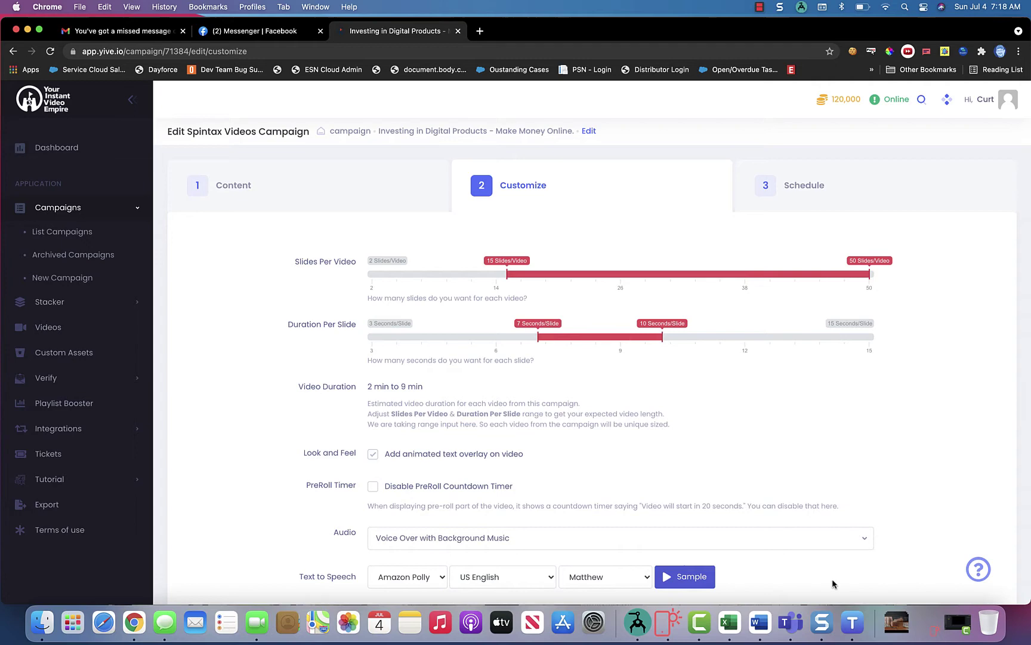
pyautogui.click(853, 622)
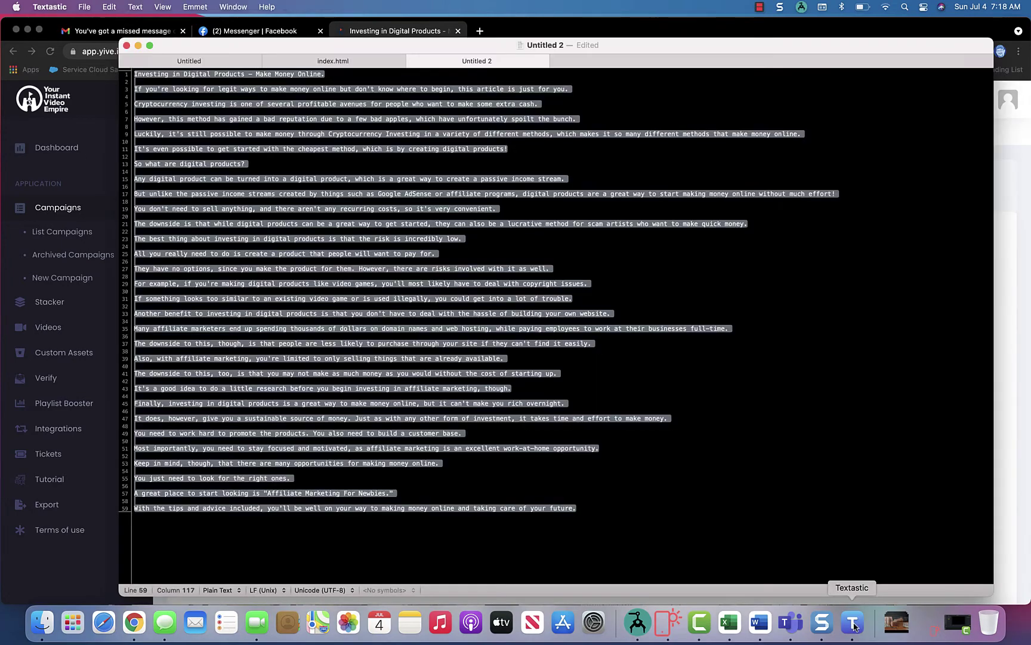
pyautogui.click(256, 144)
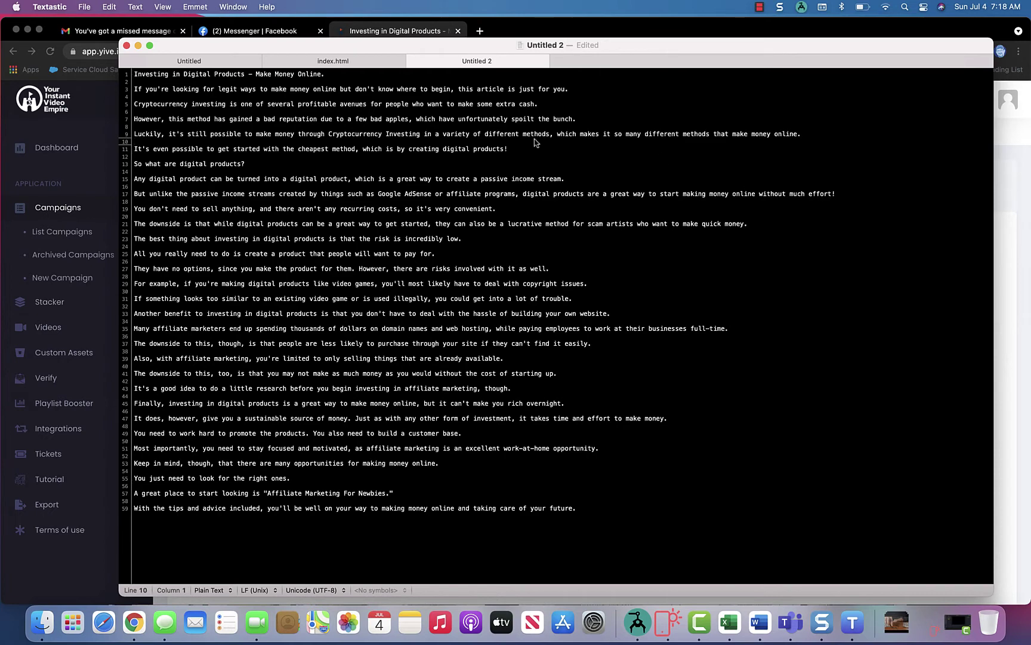
# - Raise the maximum Duration Per Slide to 12 seconds per slide
pyautogui.click(372, 32)
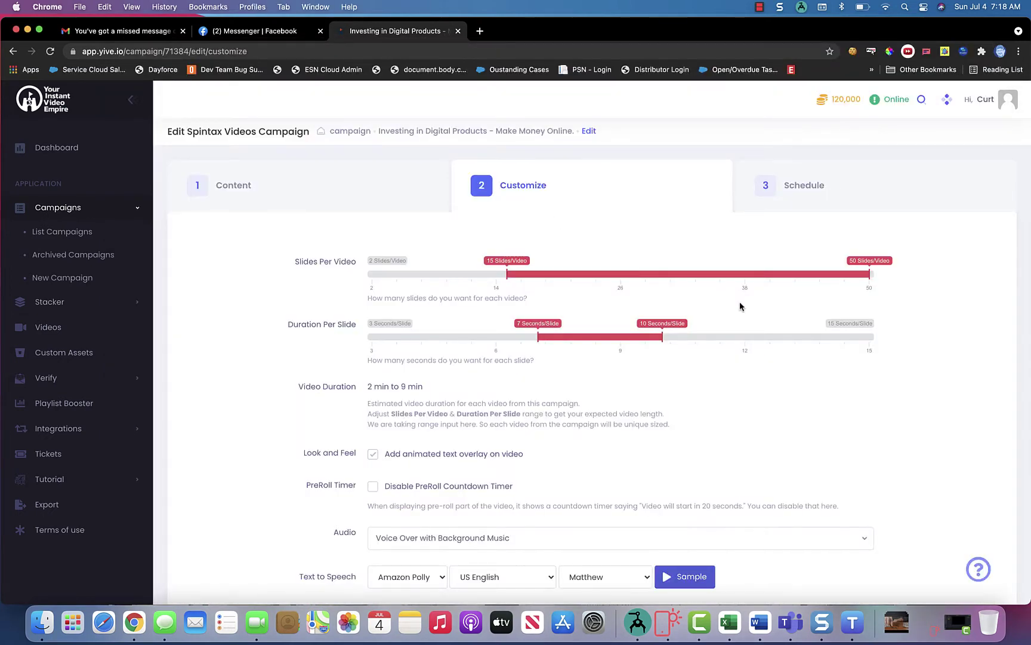
pyautogui.moveTo(663, 338); pyautogui.dragTo(746, 337)
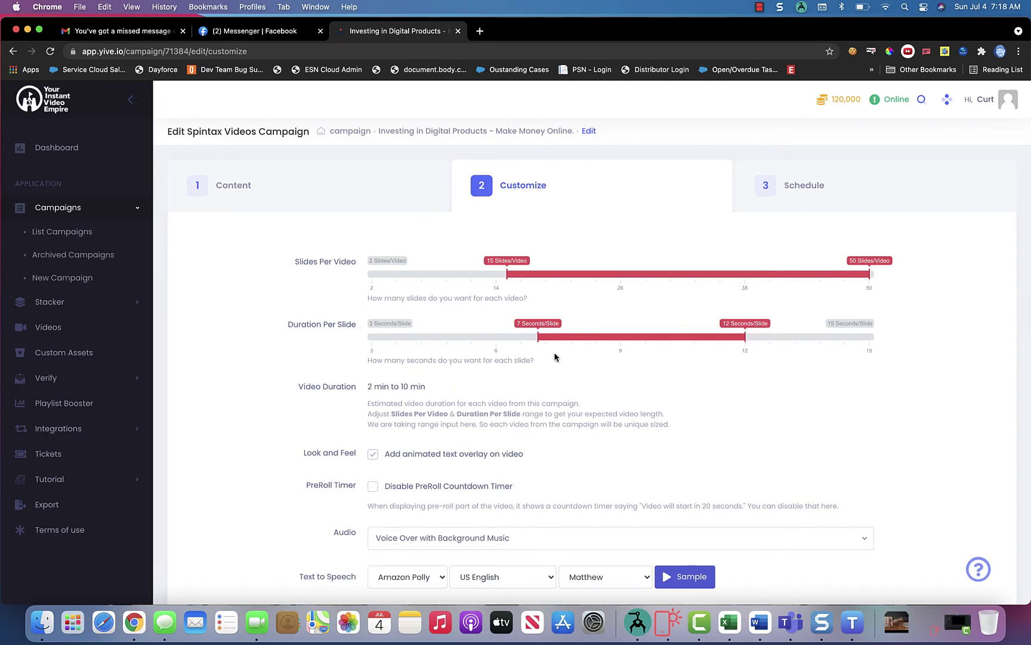
pyautogui.scroll(-3, 554, 356)
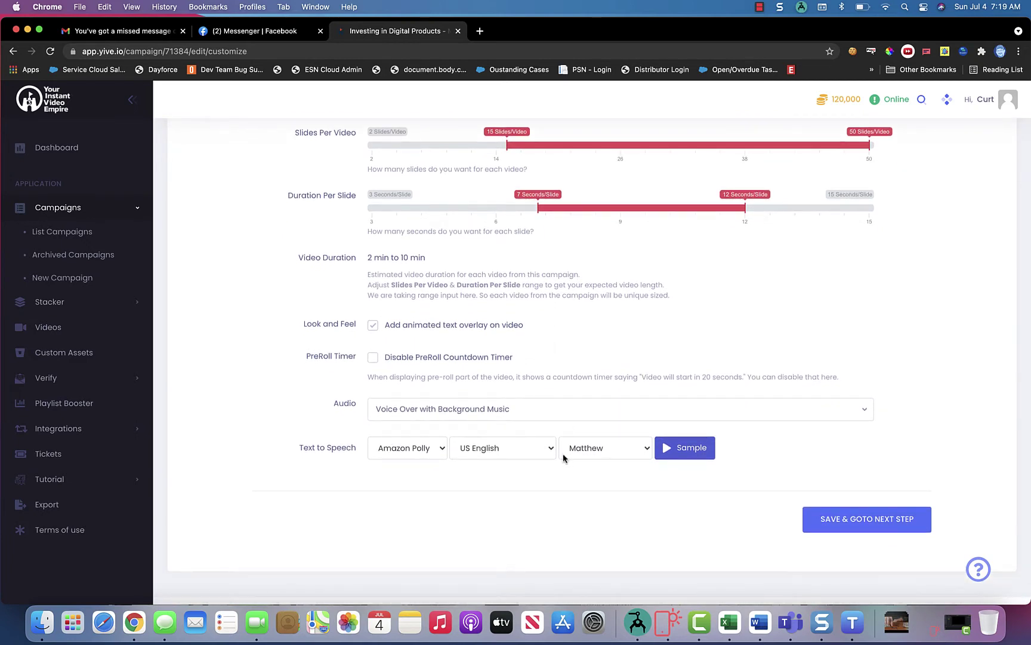
# - Set the voice language to Indian English and sample the Aditi voice
pyautogui.click(540, 450)
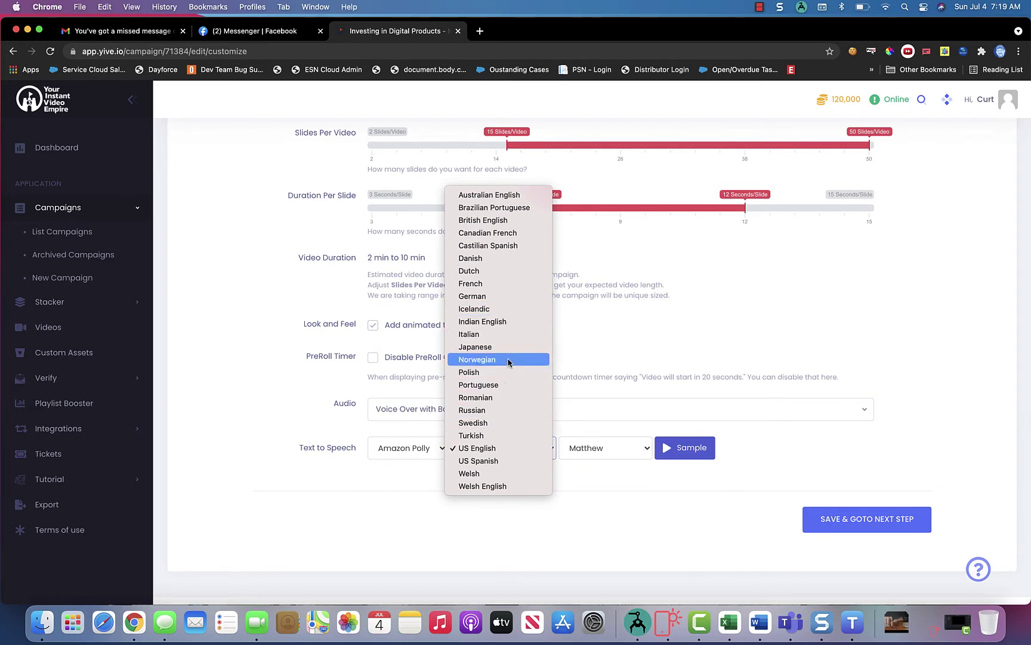
pyautogui.click(504, 321)
pyautogui.click(609, 450)
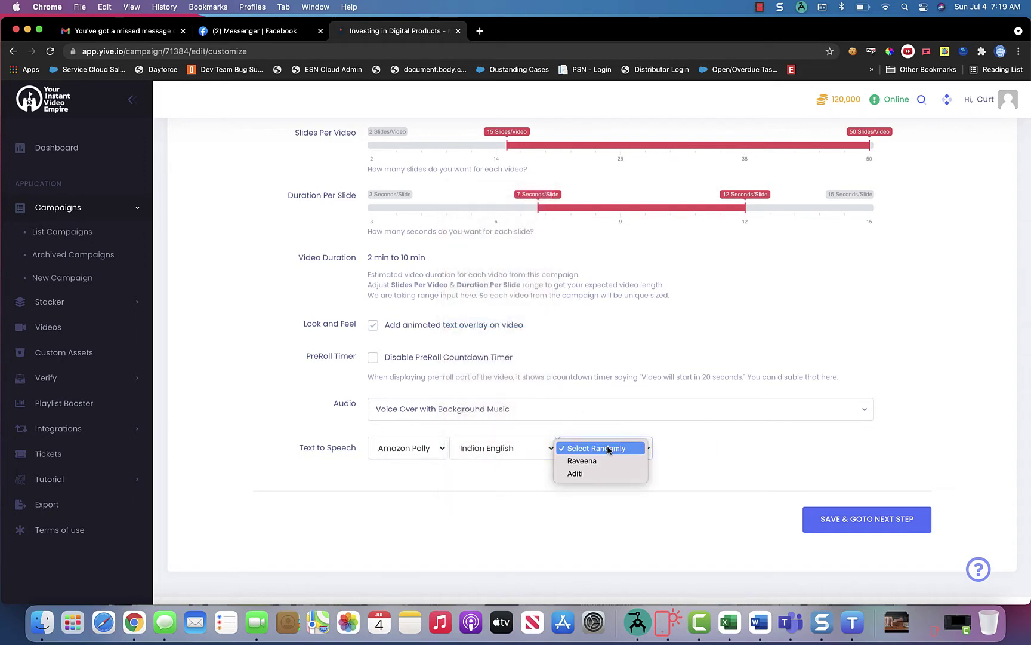
pyautogui.click(591, 474)
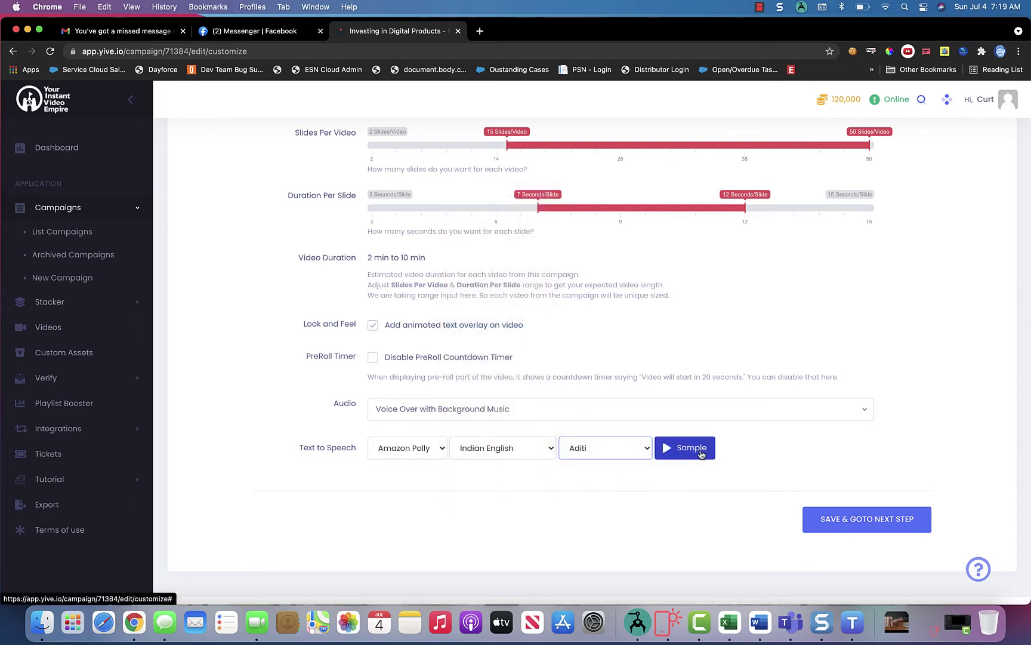
pyautogui.click(683, 453)
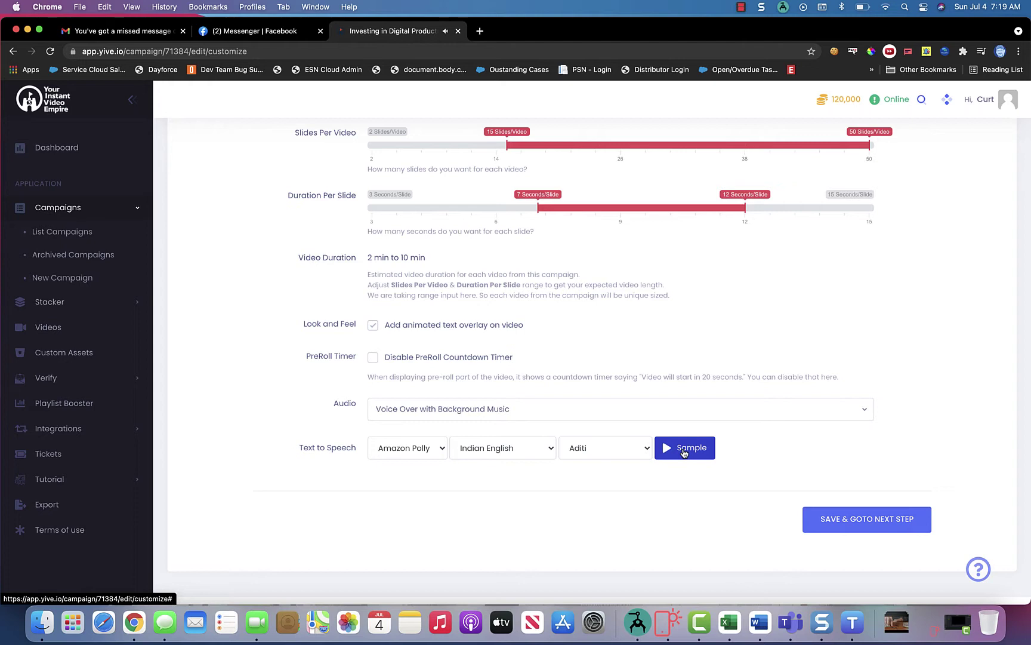
# - Switch the voice to Raveena and play its sample
pyautogui.click(616, 456)
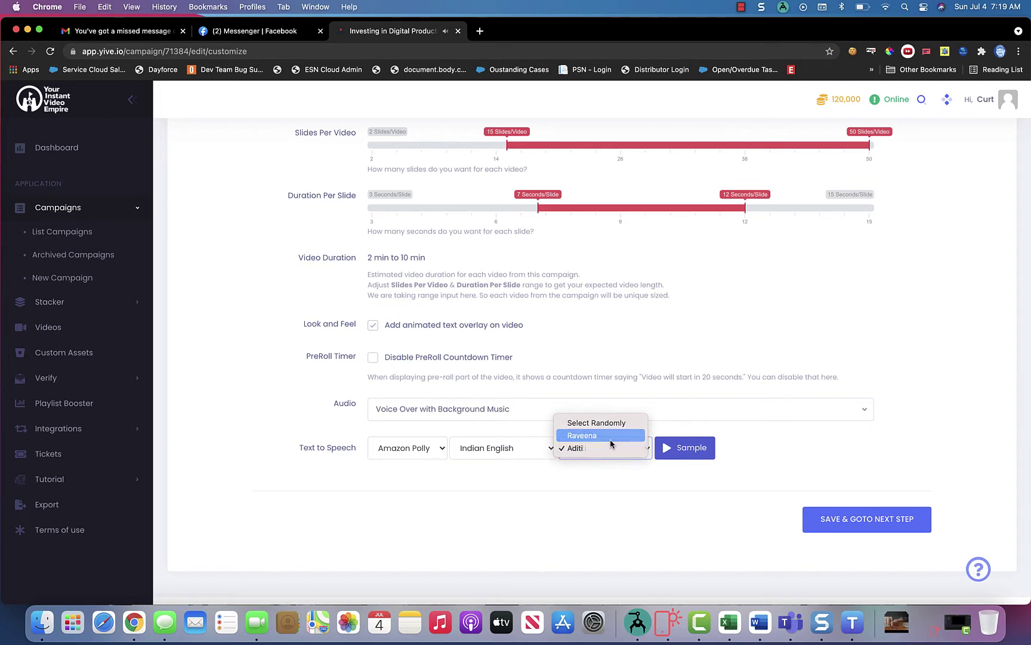
pyautogui.click(611, 437)
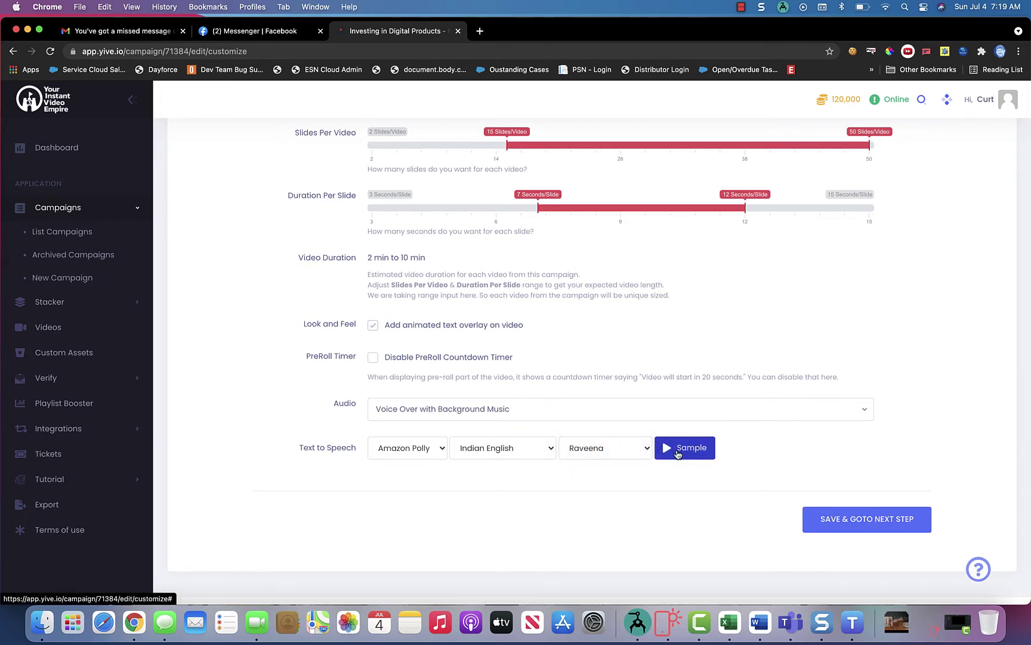
pyautogui.click(678, 448)
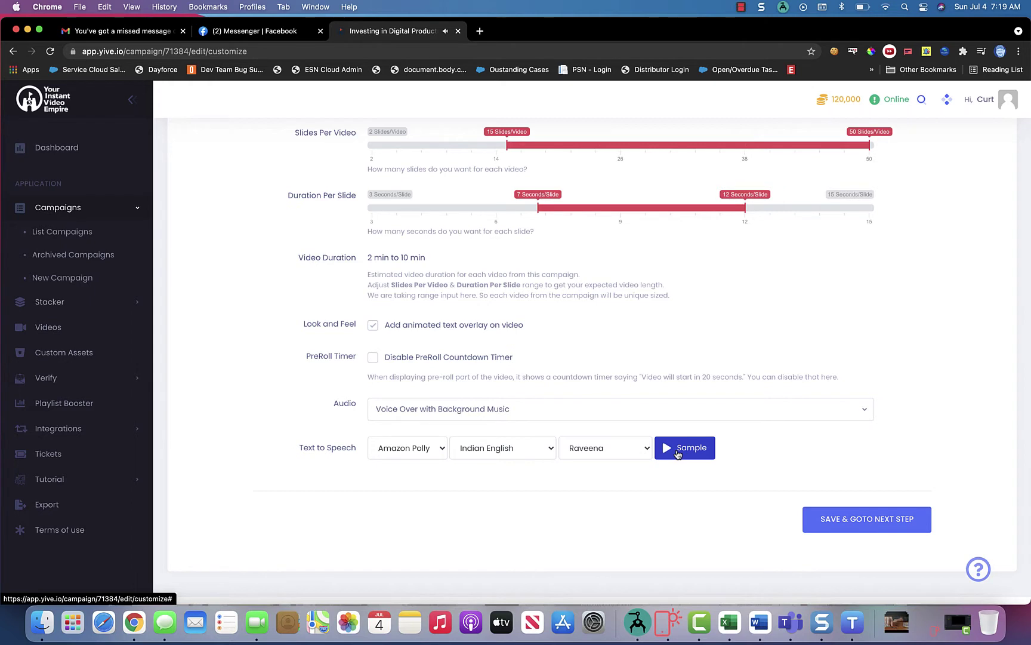
pyautogui.click(532, 411)
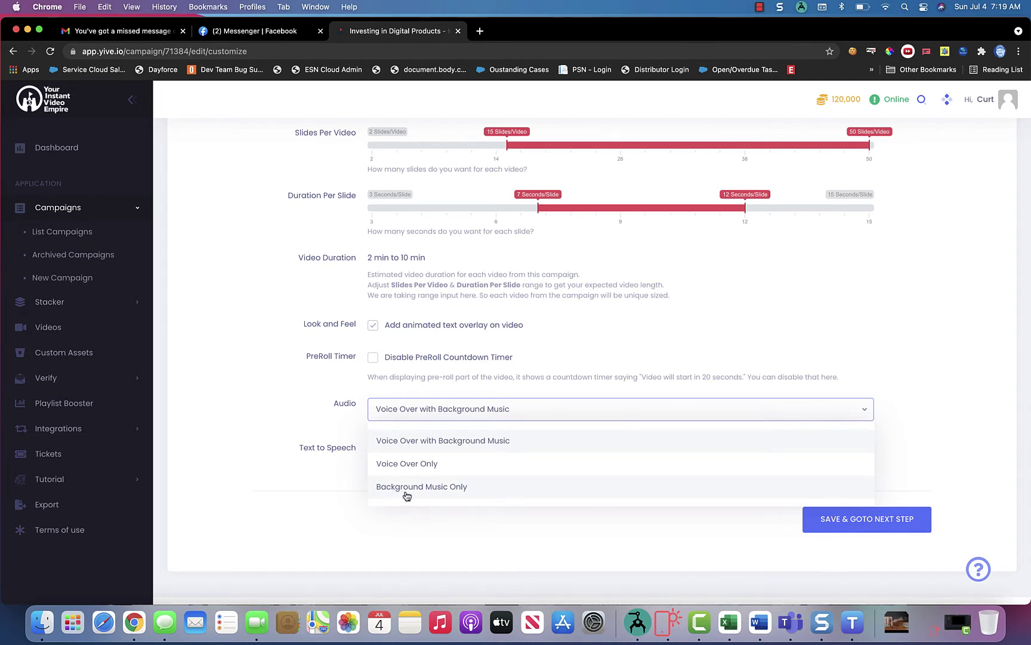
# - Set the video's audio to Background Music Only, dropping the voice-over
pyautogui.click(407, 495)
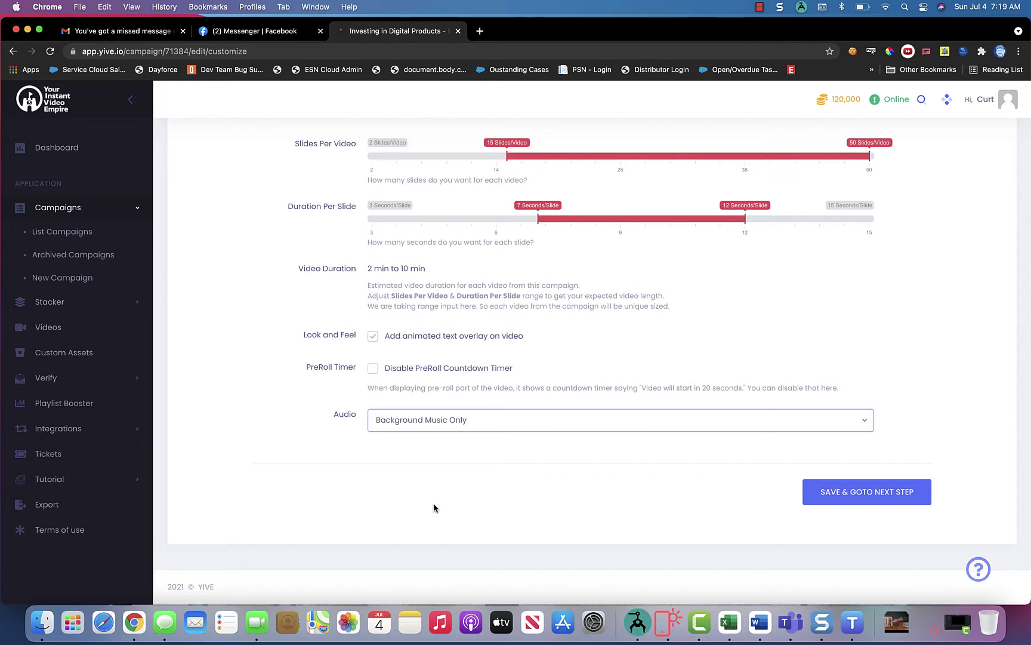
pyautogui.click(433, 429)
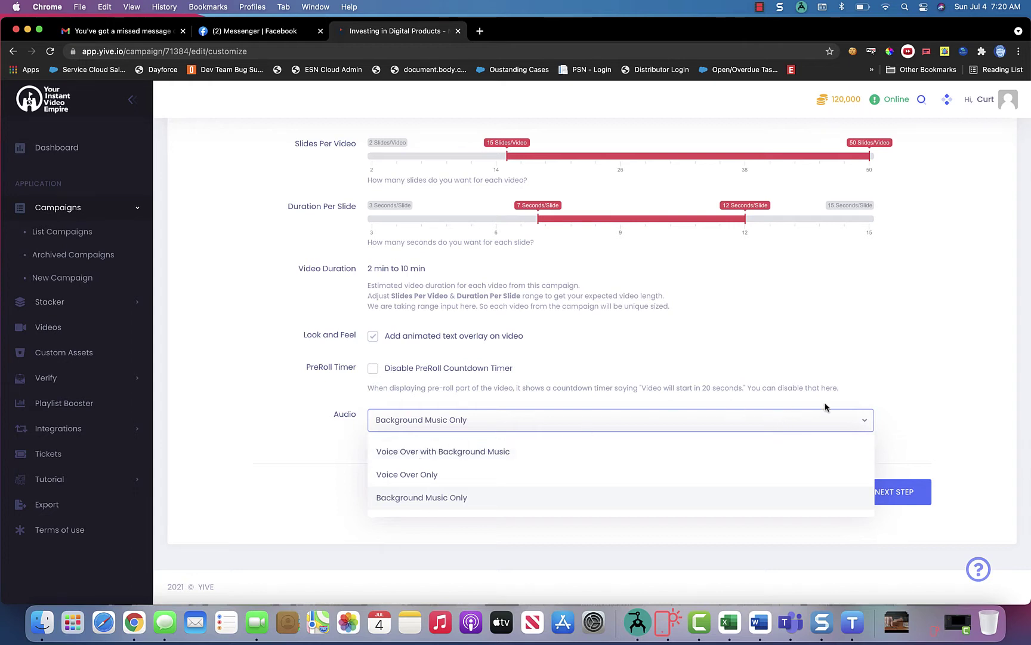
pyautogui.click(924, 381)
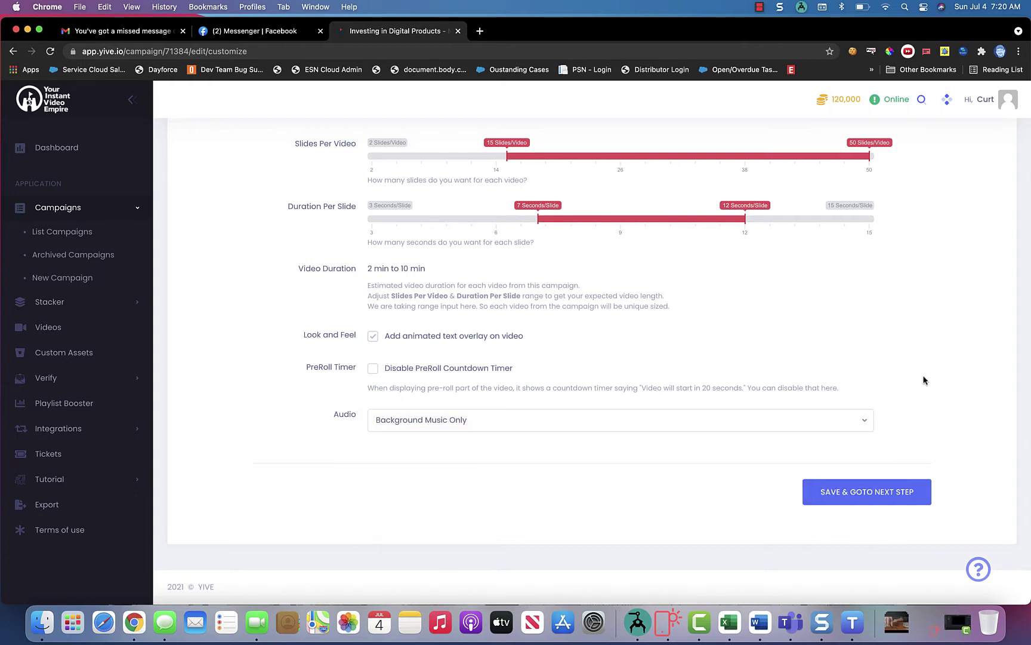
# - Schedule one video per day with auto-render off and campaign active, then save
pyautogui.click(858, 498)
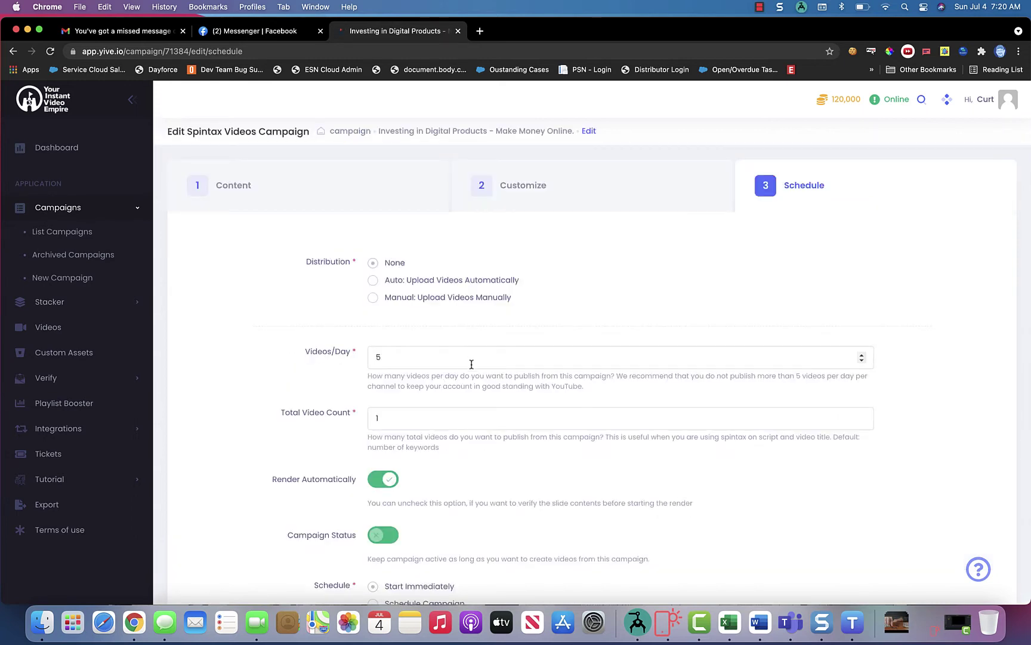
pyautogui.scroll(-1, 472, 364)
pyautogui.moveTo(444, 329); pyautogui.dragTo(367, 333)
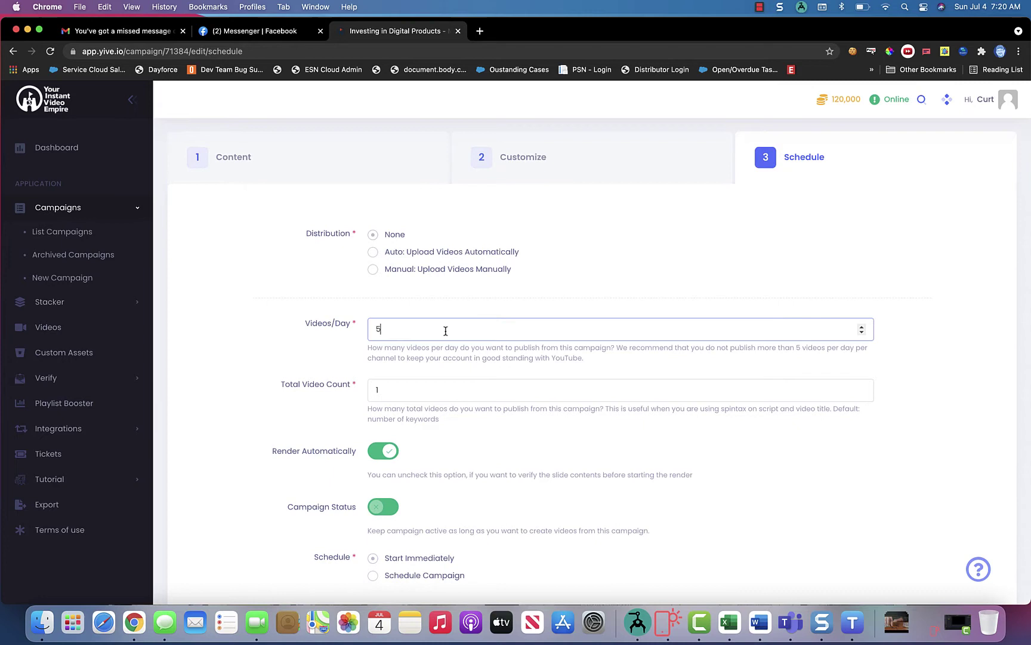
pyautogui.write('1')
pyautogui.click(376, 455)
pyautogui.scroll(-3, 400, 433)
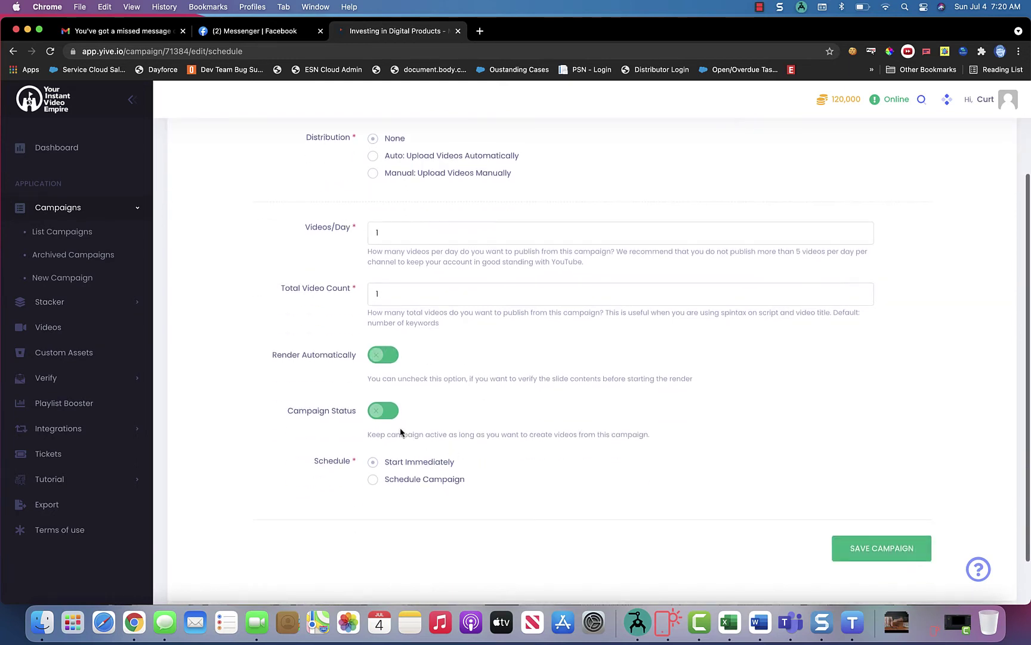
pyautogui.click(387, 416)
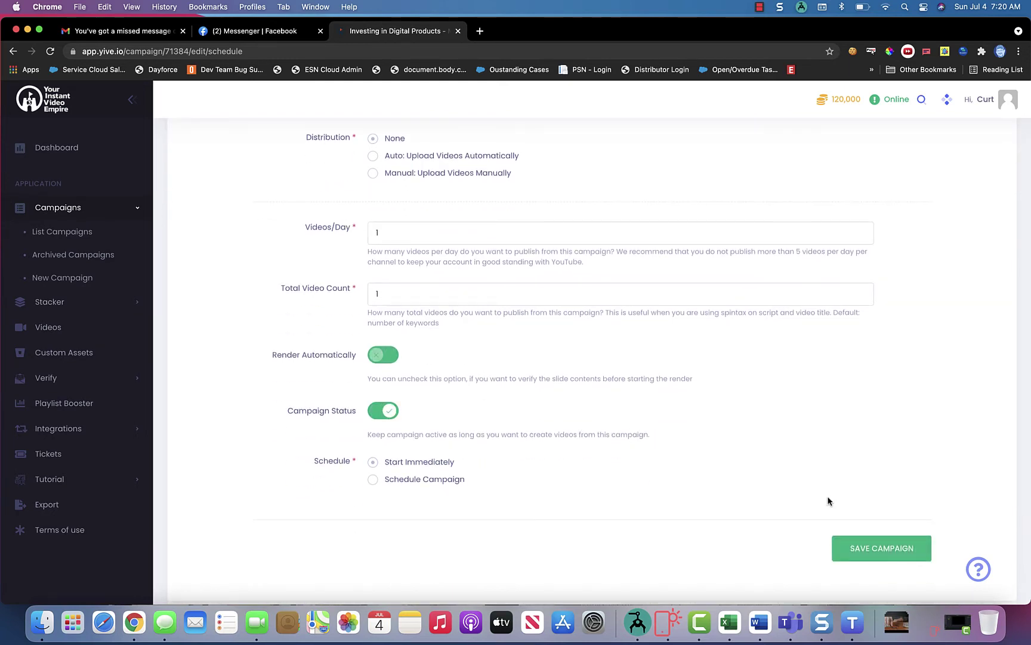
pyautogui.click(882, 557)
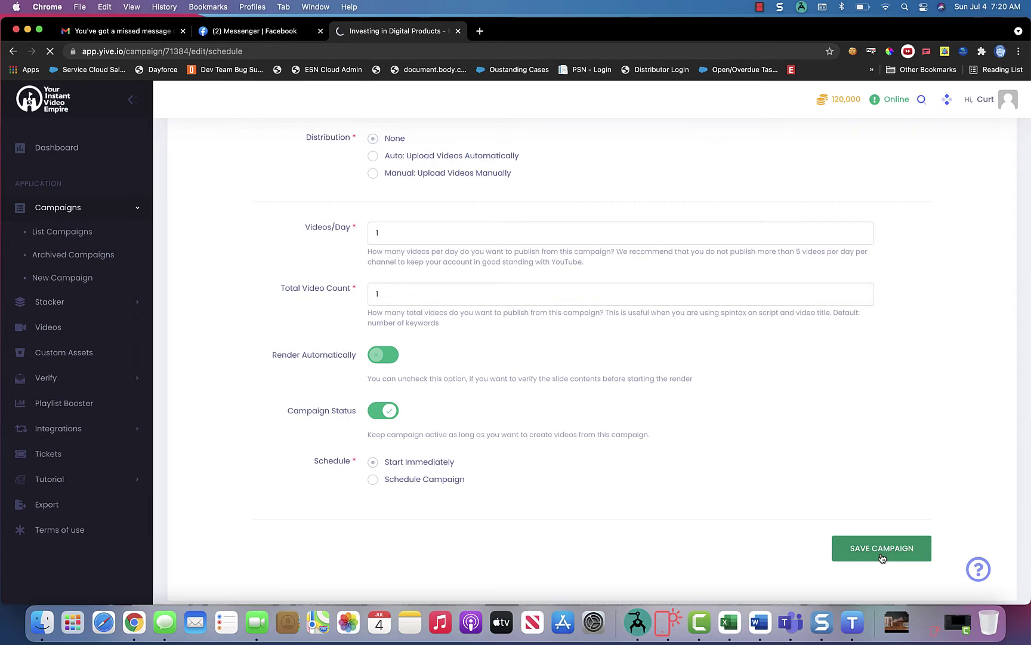
pyautogui.scroll(-3, 816, 443)
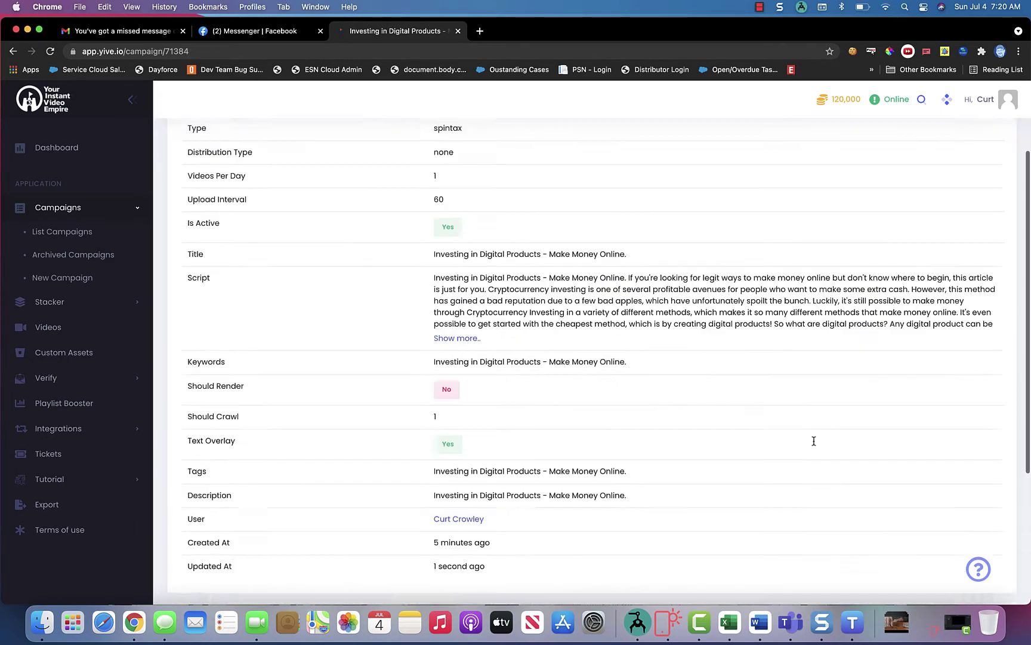
pyautogui.scroll(-4, 814, 440)
pyautogui.scroll(2, 814, 441)
pyautogui.scroll(4, 814, 441)
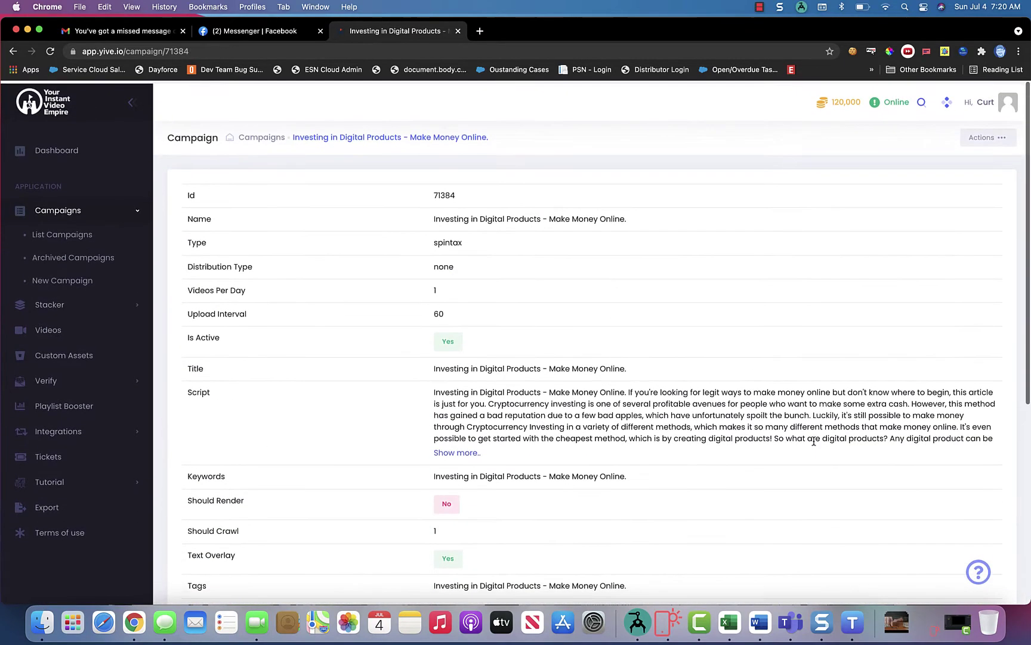
# - Run the Investing in Digital Products campaign now and go to the Videos list
pyautogui.click(983, 137)
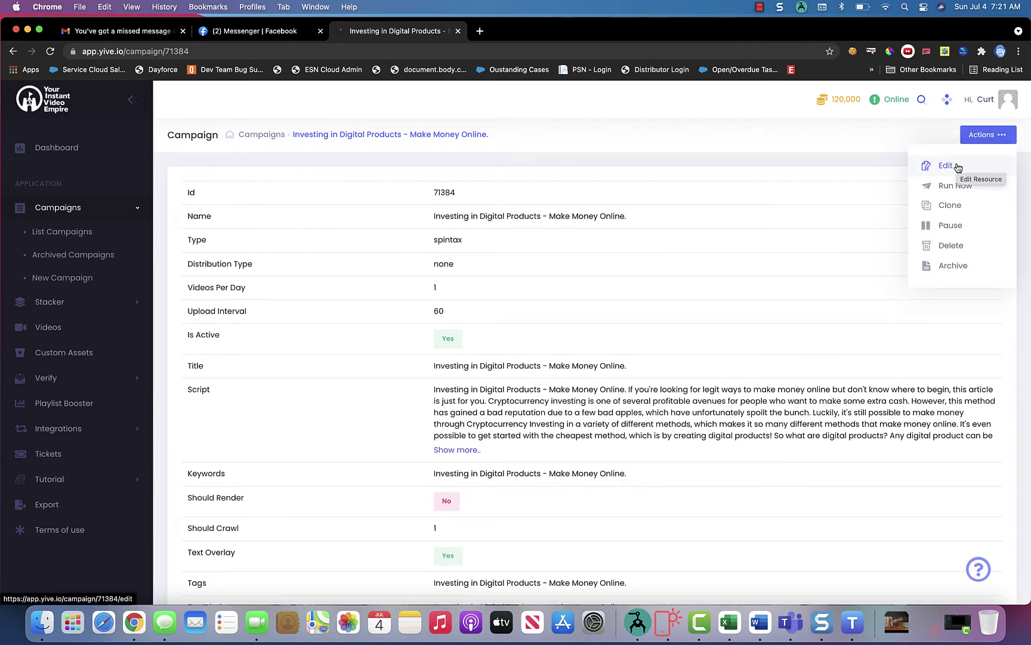
pyautogui.click(952, 187)
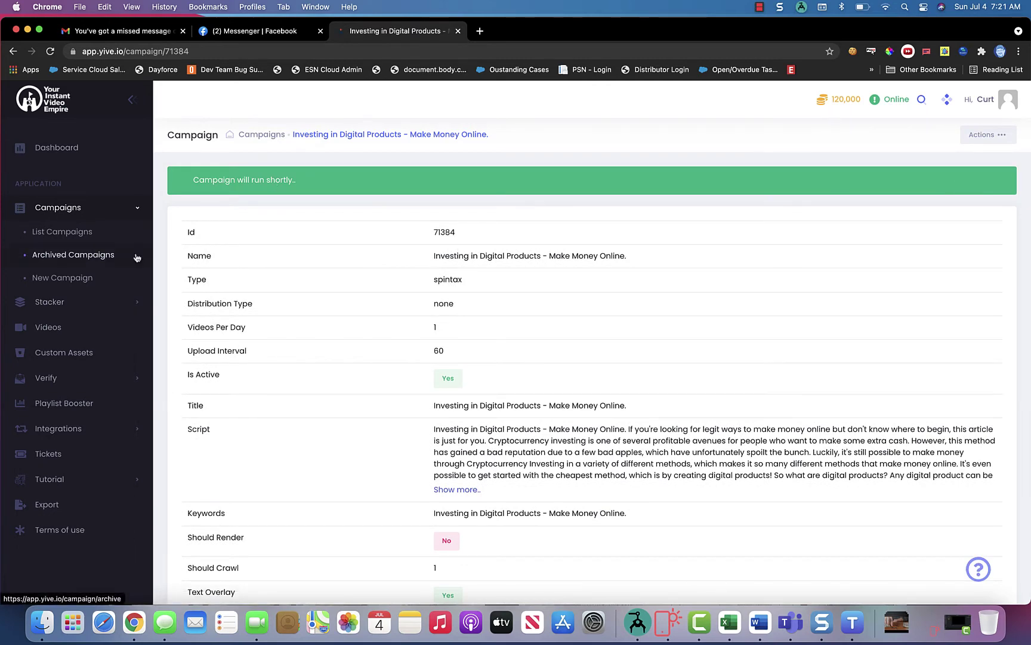
pyautogui.click(57, 335)
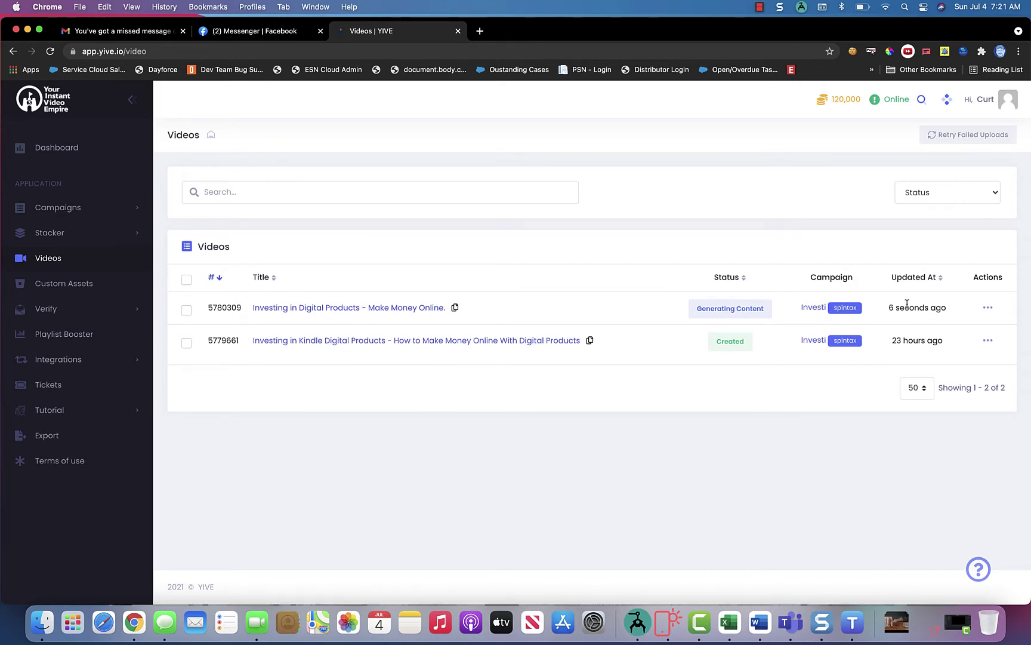
# - View video 5780309's generating-content details twice, returning to the Videos list each time
pyautogui.click(989, 308)
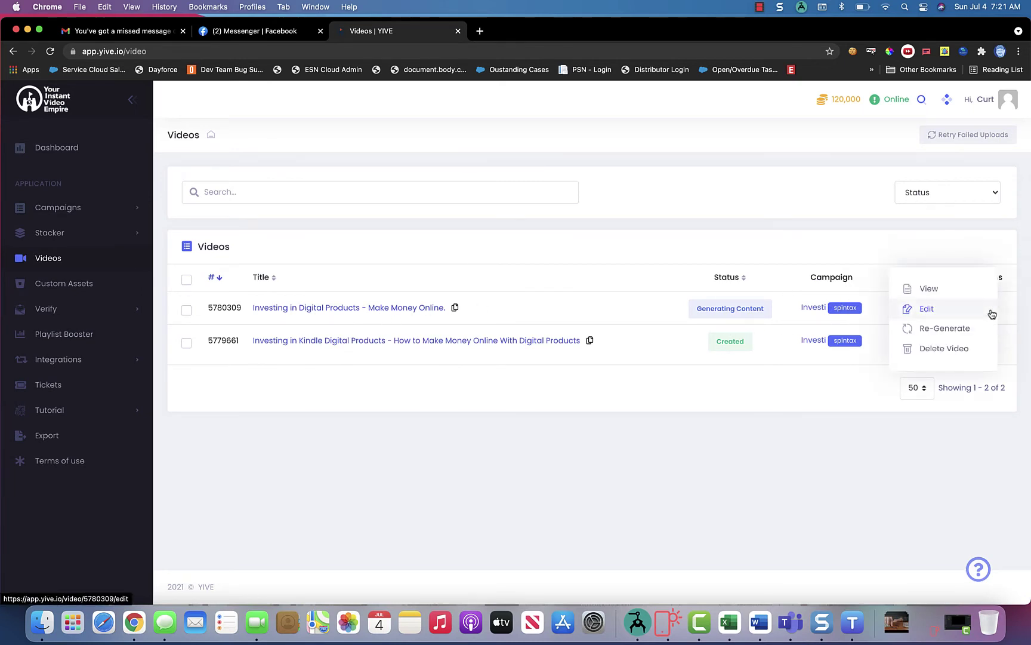
pyautogui.click(942, 289)
pyautogui.scroll(-2, 942, 293)
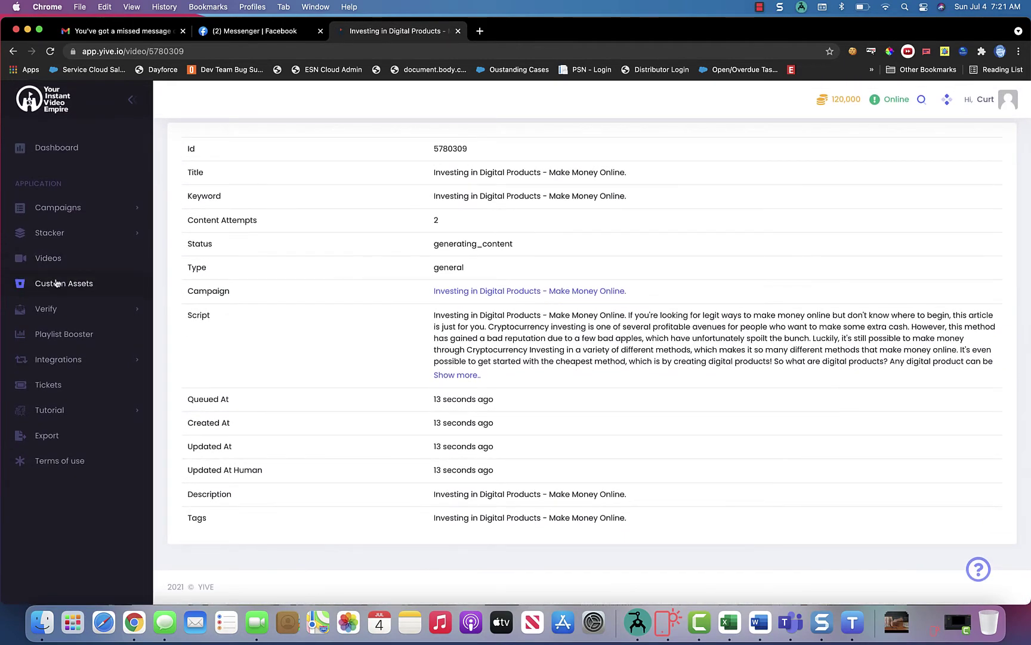
pyautogui.click(48, 259)
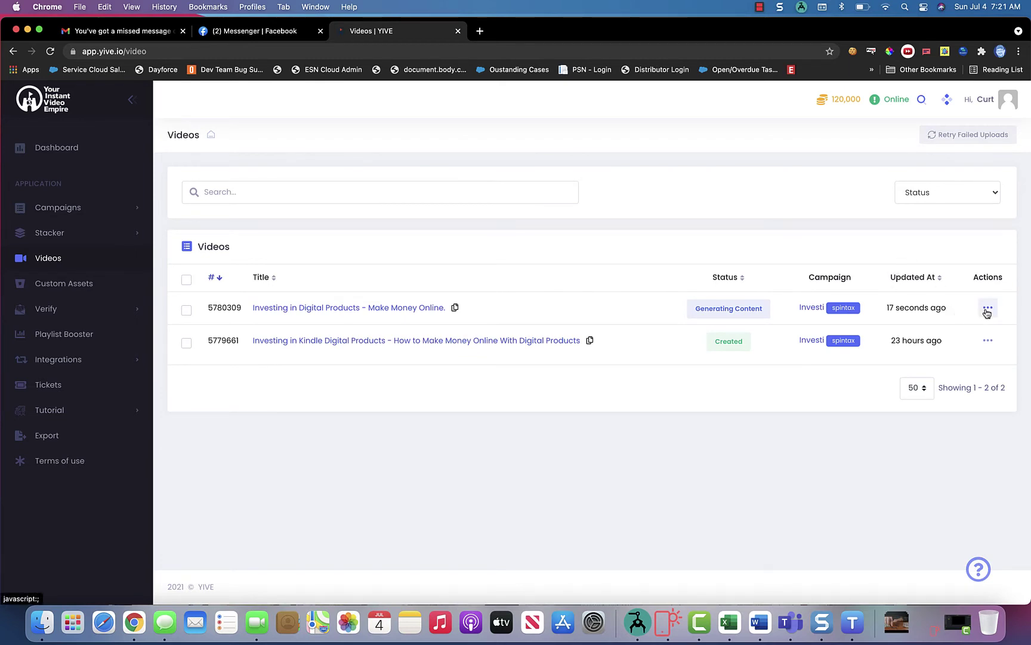
pyautogui.click(987, 311)
pyautogui.click(955, 291)
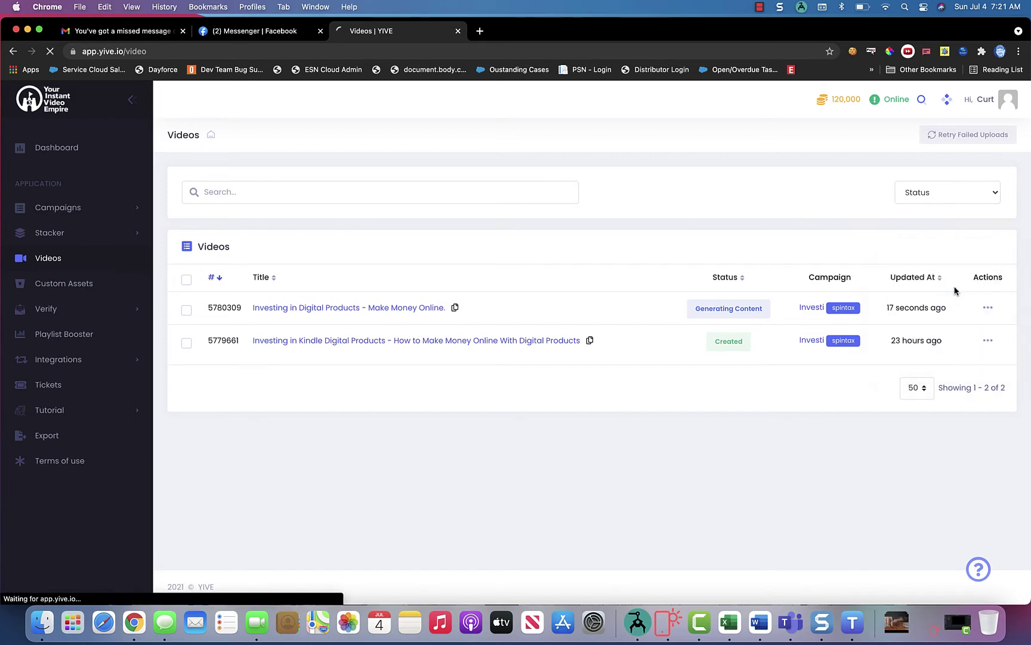
pyautogui.scroll(-3, 956, 290)
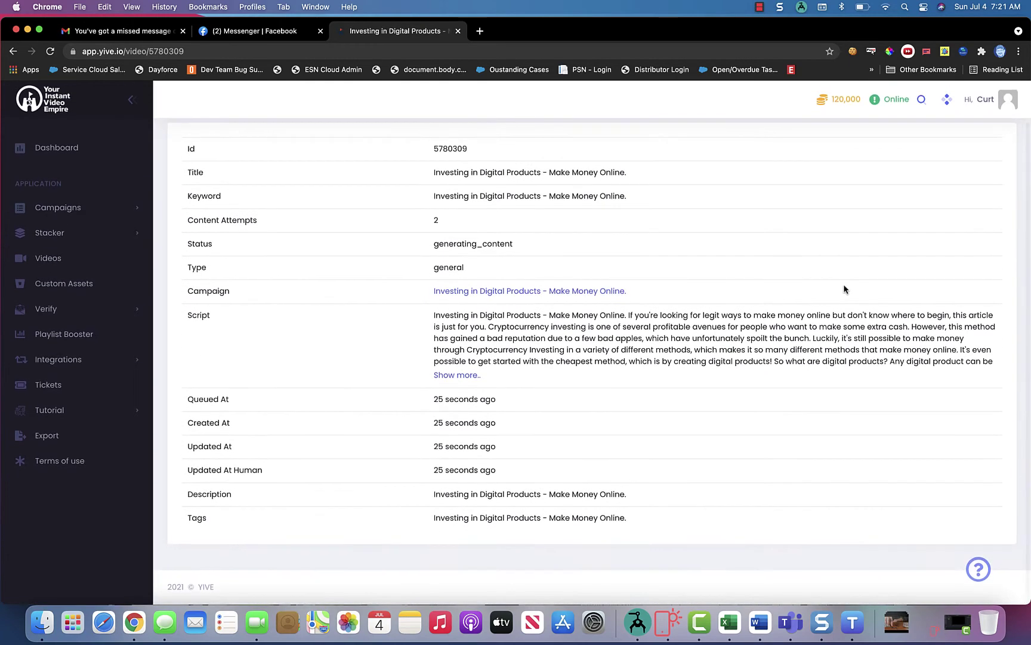
pyautogui.click(71, 256)
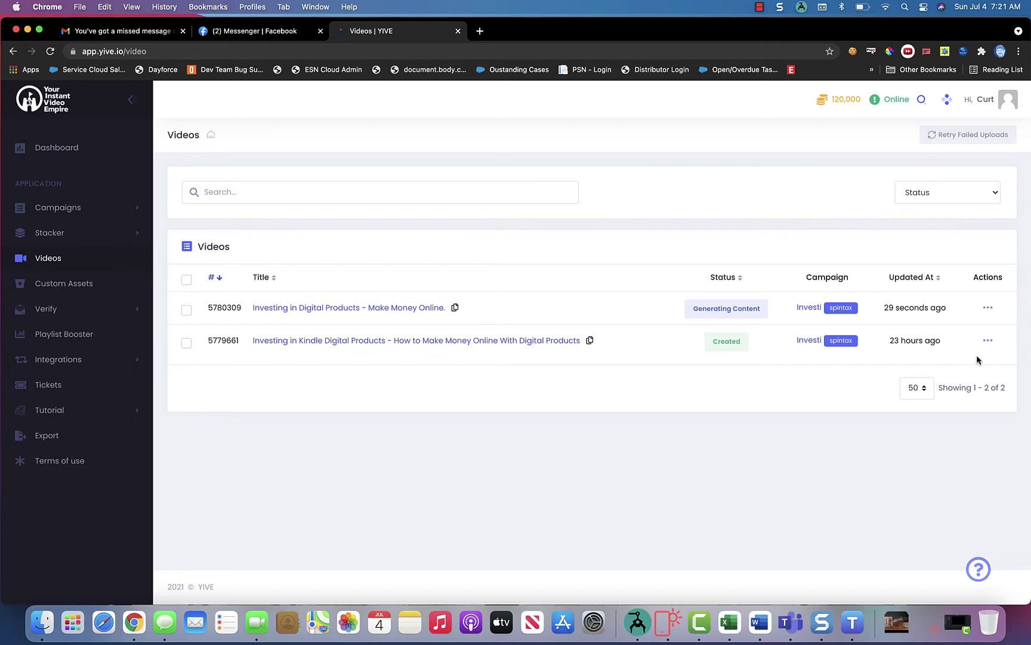
# - View the Kindle Digital Products video 5779661's details and its Actions menu
pyautogui.click(988, 341)
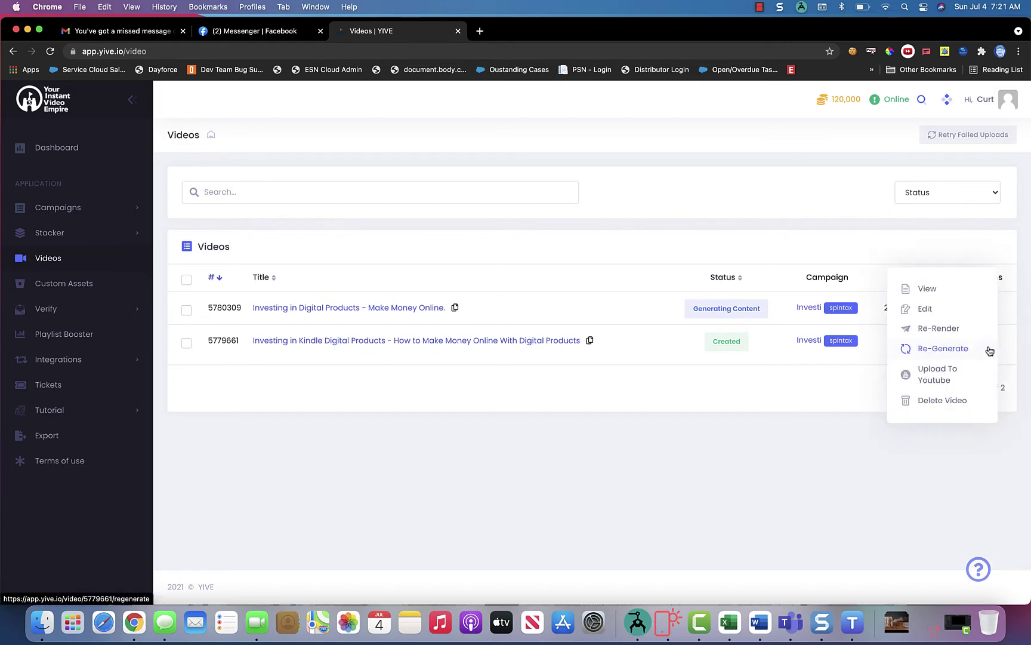
pyautogui.click(928, 292)
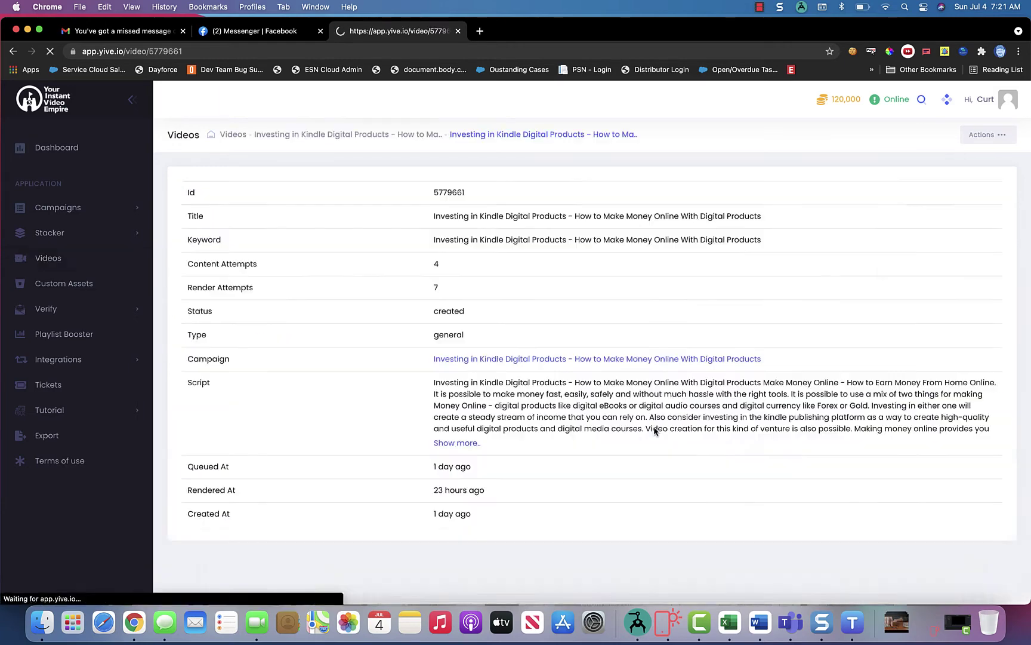
pyautogui.scroll(-5, 654, 431)
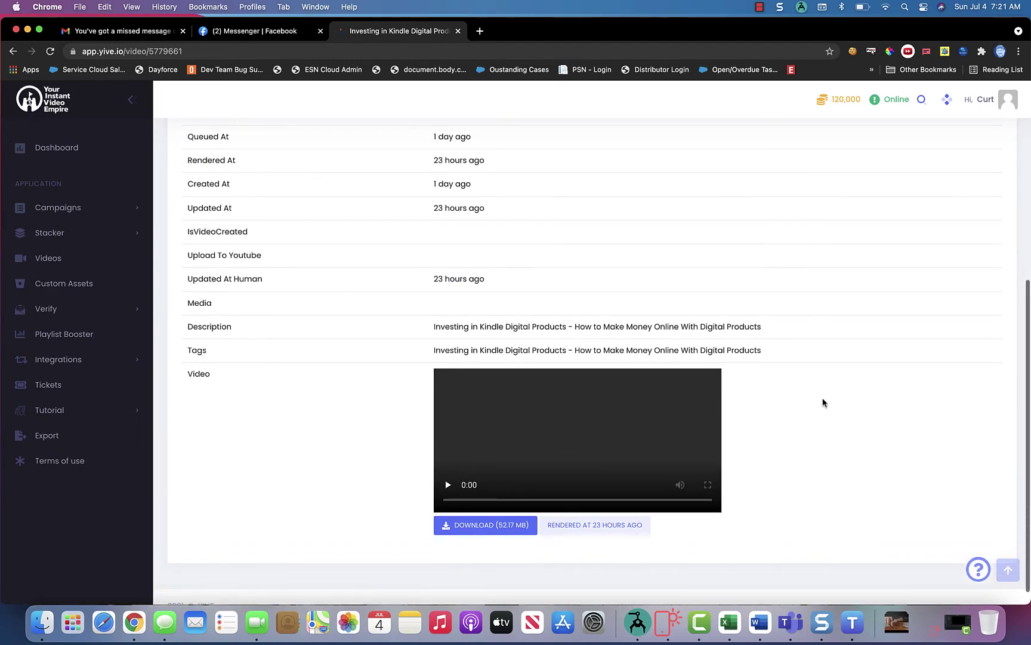
pyautogui.scroll(5, 822, 403)
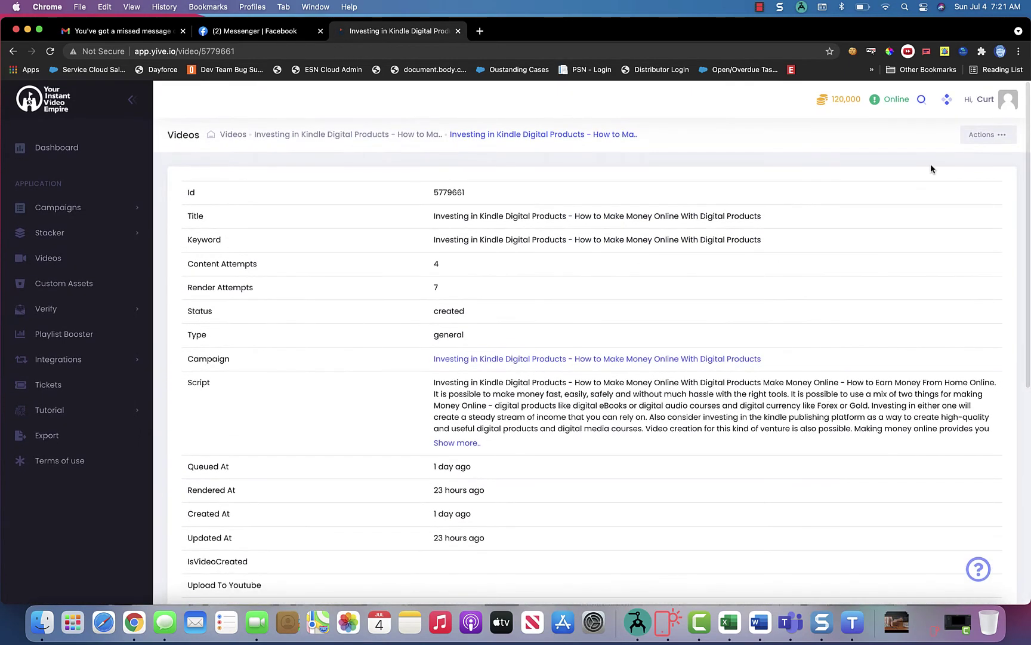
pyautogui.click(992, 141)
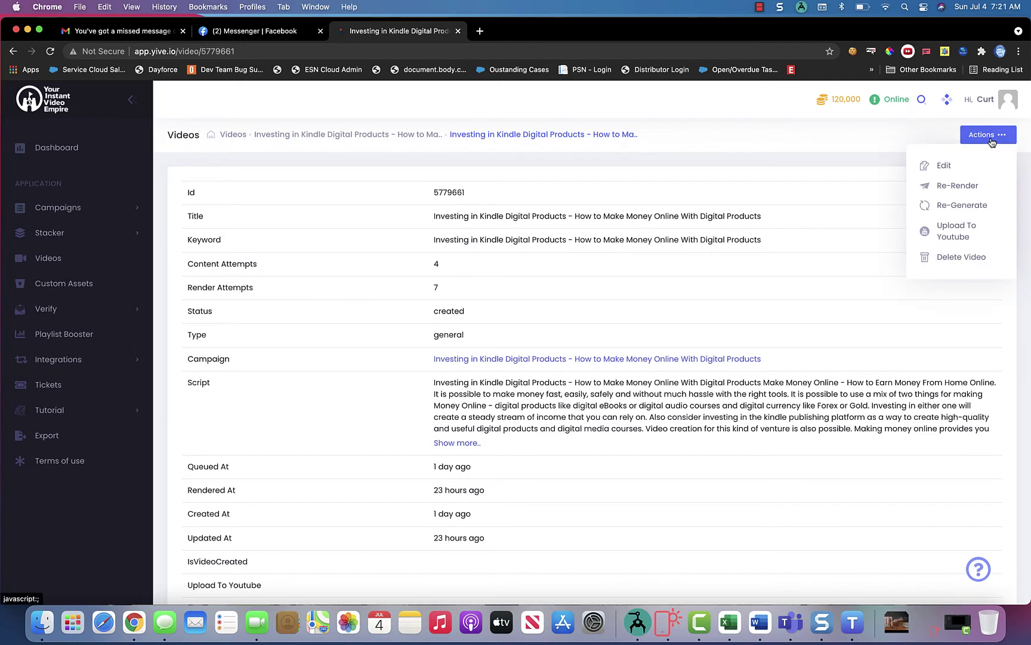
# - Edit the Kindle video, review its script, stay in the editor, and show templates
pyautogui.click(945, 166)
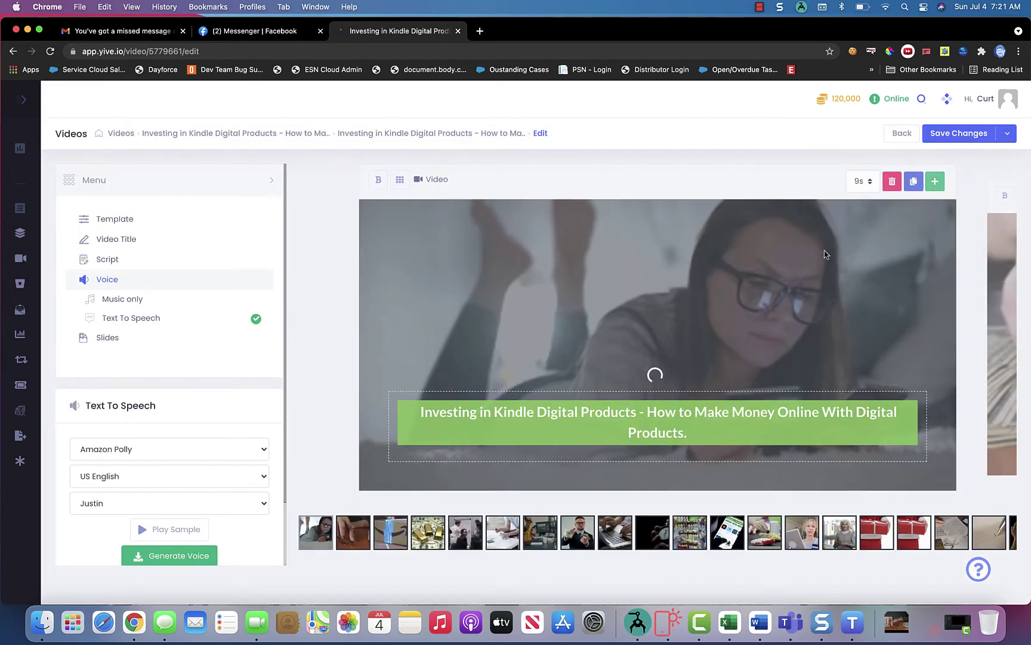
pyautogui.click(118, 262)
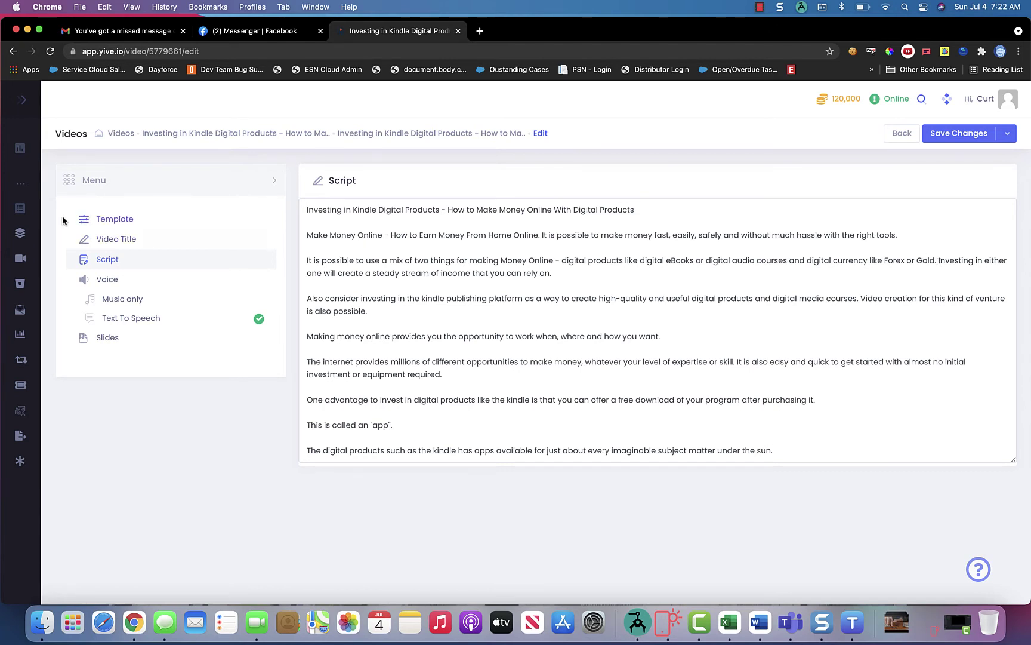
pyautogui.click(23, 210)
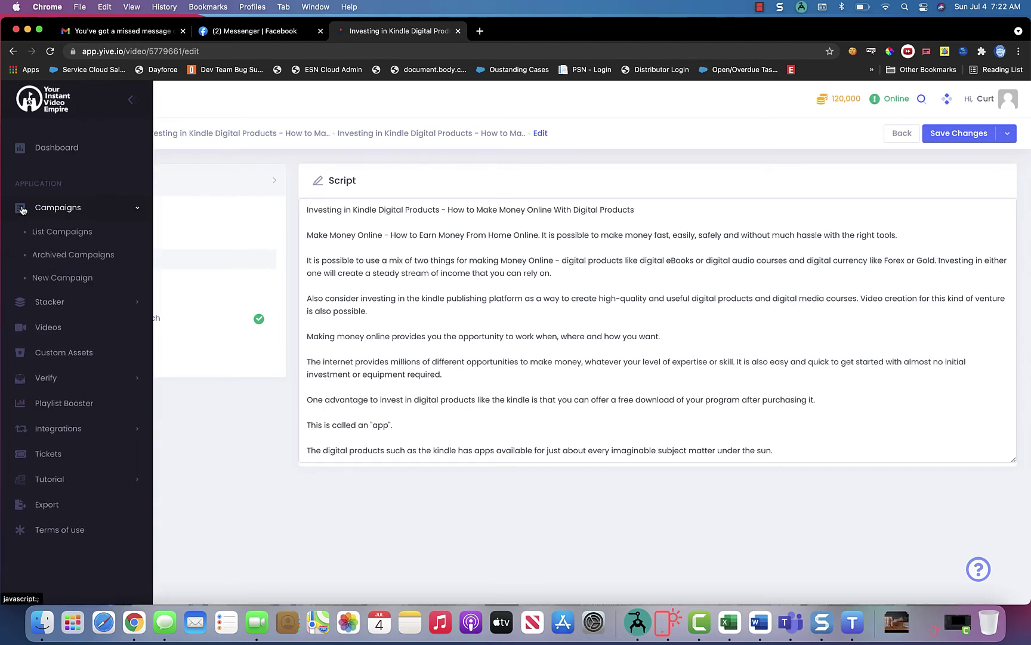
pyautogui.click(58, 240)
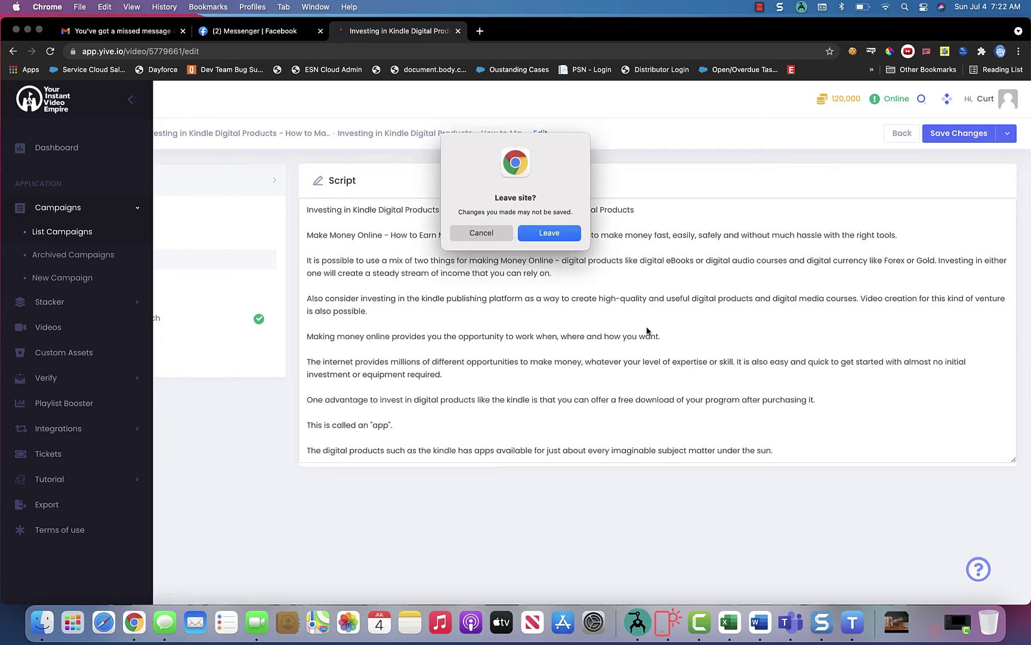
pyautogui.click(475, 233)
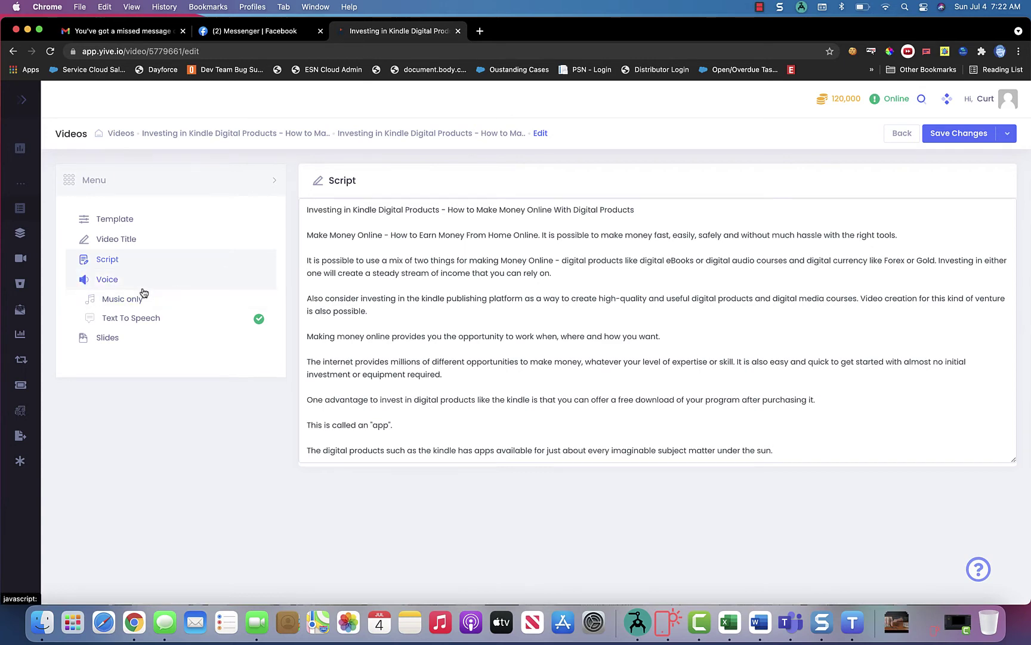
pyautogui.click(122, 226)
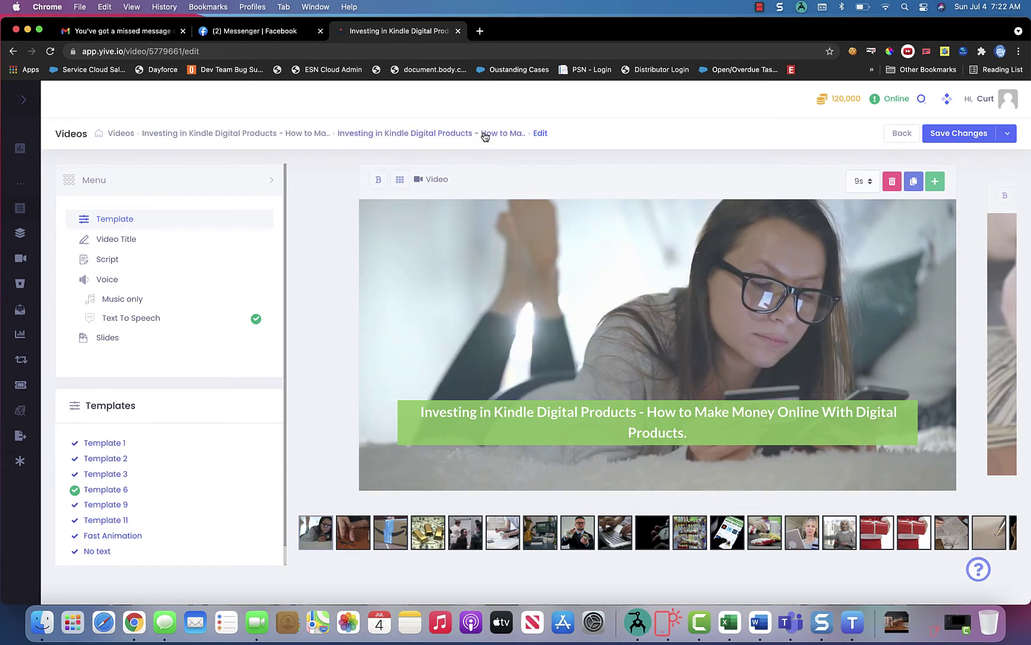
# - Try several Text Position cells for the opening title, ending bottom-left
pyautogui.click(395, 182)
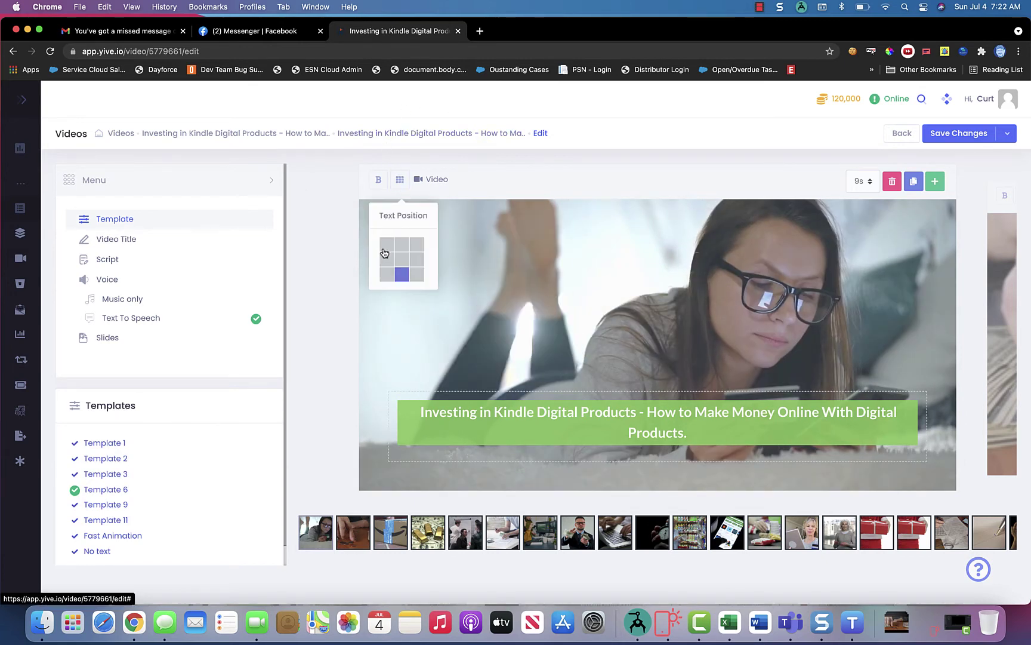
pyautogui.click(385, 247)
pyautogui.click(417, 245)
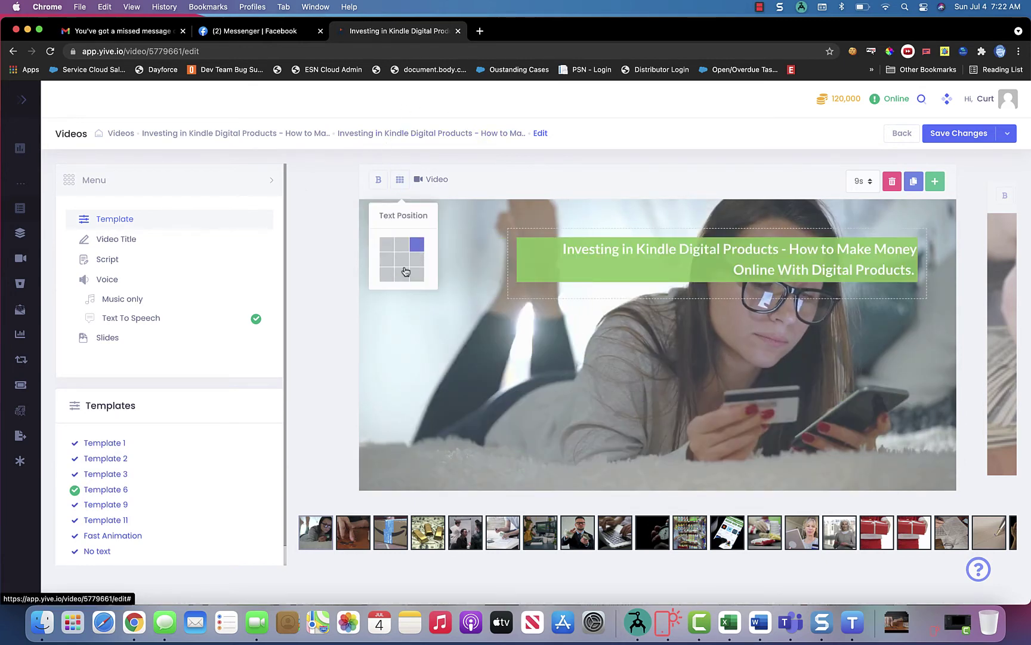
pyautogui.click(388, 275)
pyautogui.click(403, 278)
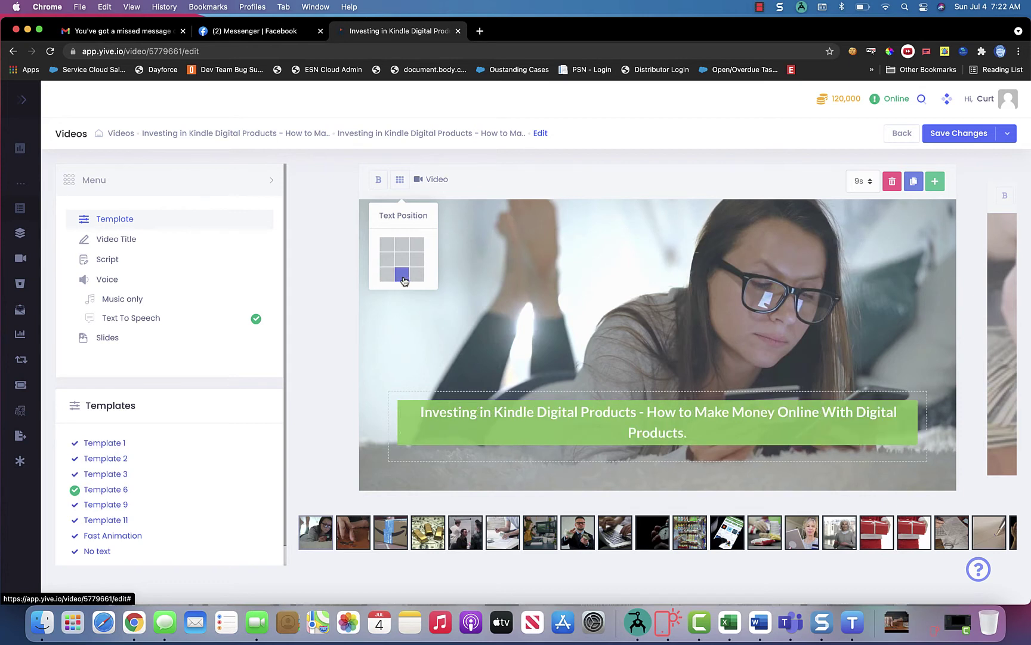
pyautogui.click(417, 276)
pyautogui.click(388, 282)
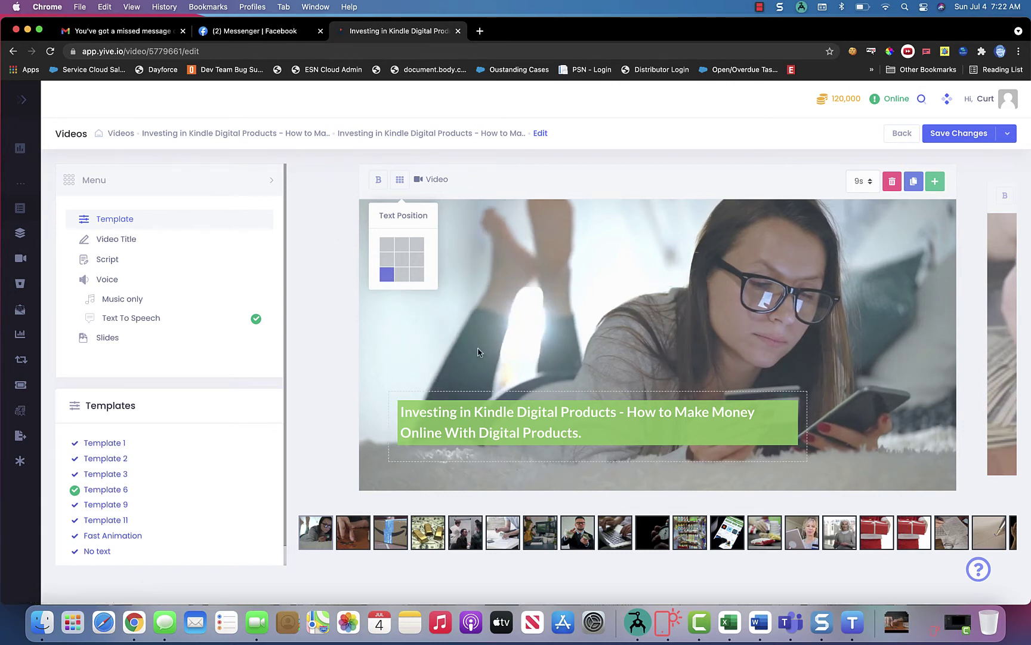
# - Bold 'Kindle Digital Products' in the title and advance to the second slide
pyautogui.moveTo(474, 412); pyautogui.dragTo(616, 411)
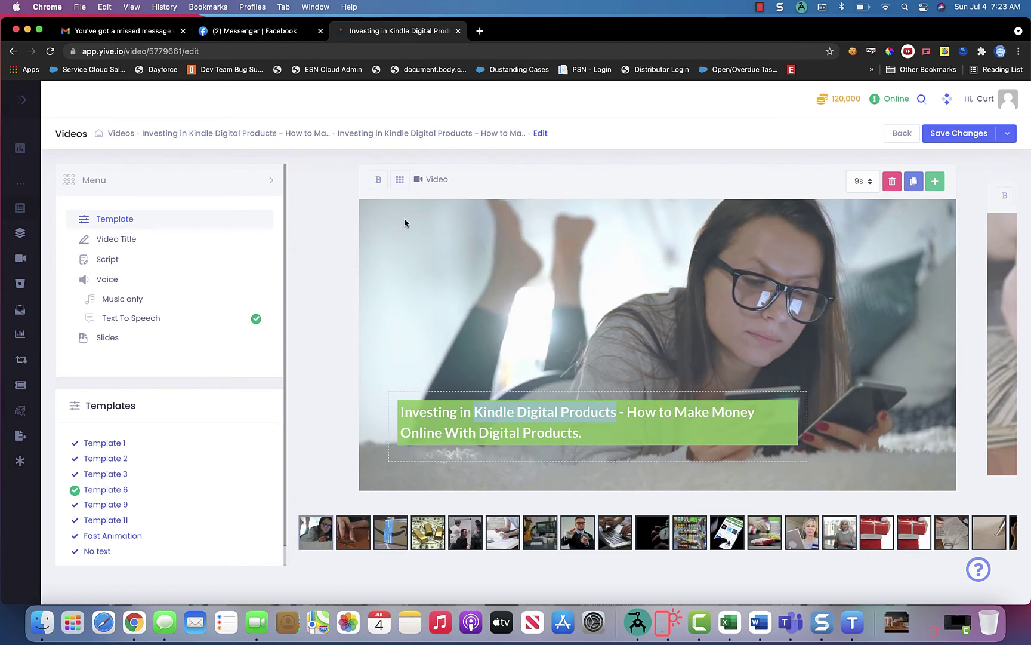
pyautogui.click(377, 182)
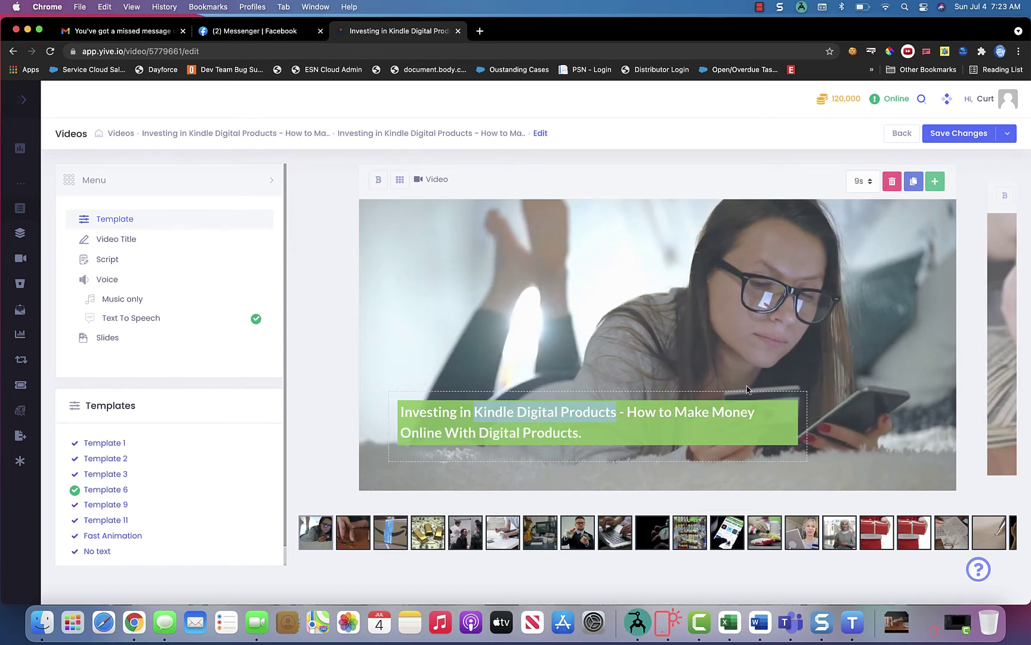
pyautogui.click(1003, 367)
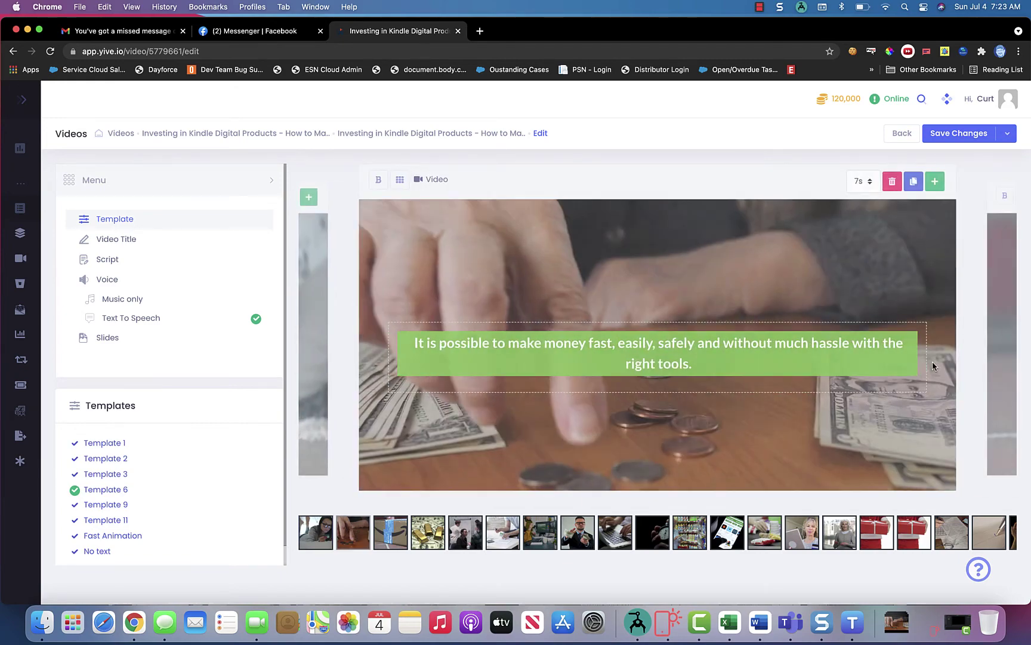
# - Step through the later slides, then leave the editor for the Videos list
pyautogui.press('Right')
pyautogui.press('Right')
pyautogui.press('Right')
pyautogui.press('Right')
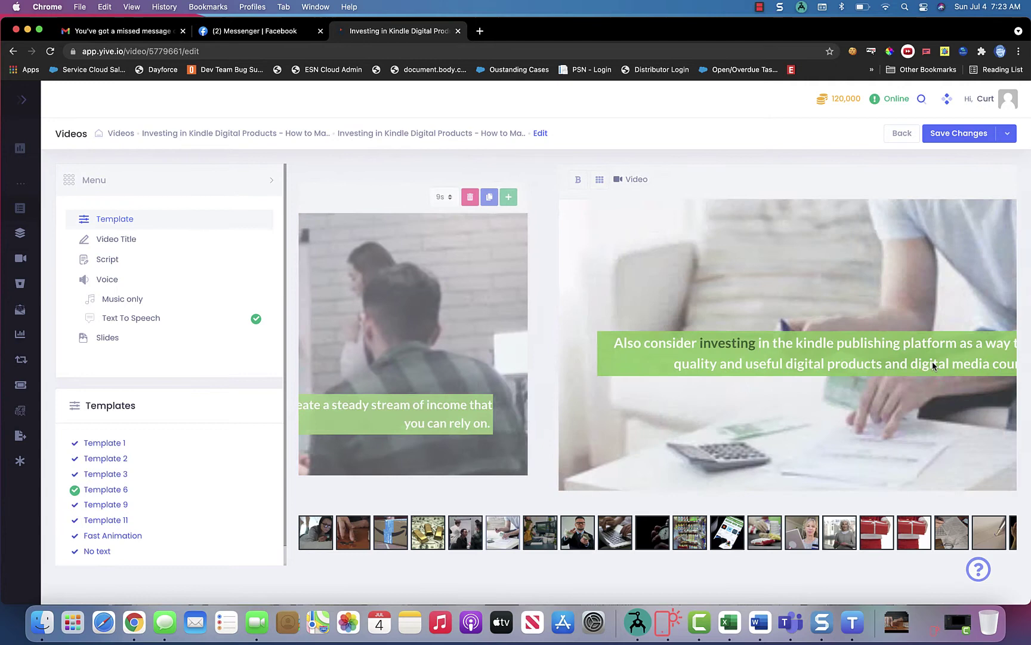
pyautogui.press('Right')
pyautogui.press('Right')
pyautogui.press('Right')
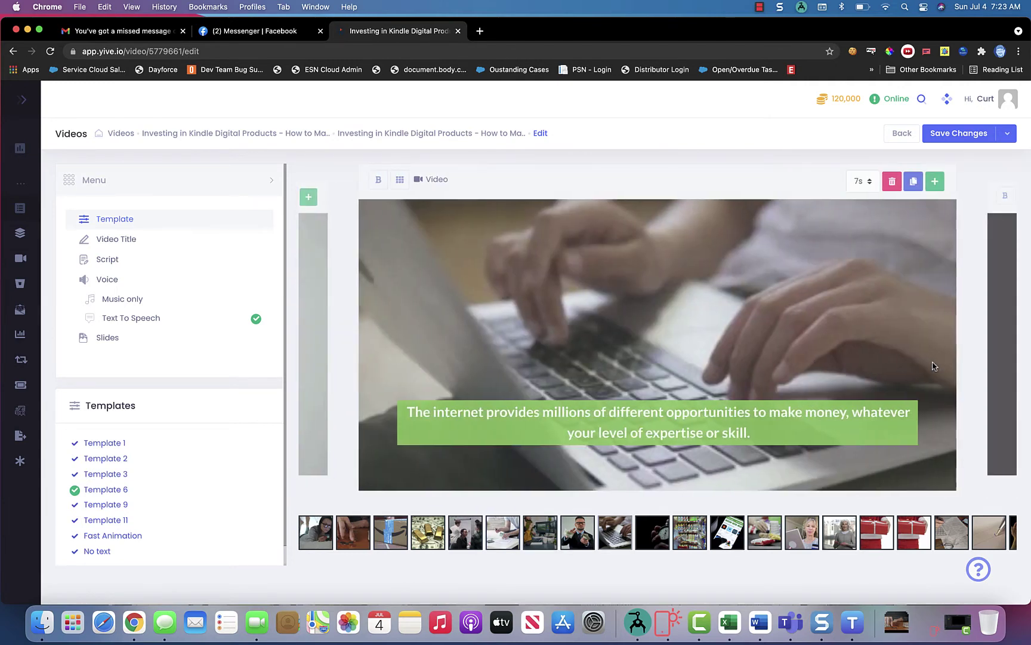
pyautogui.press('Right')
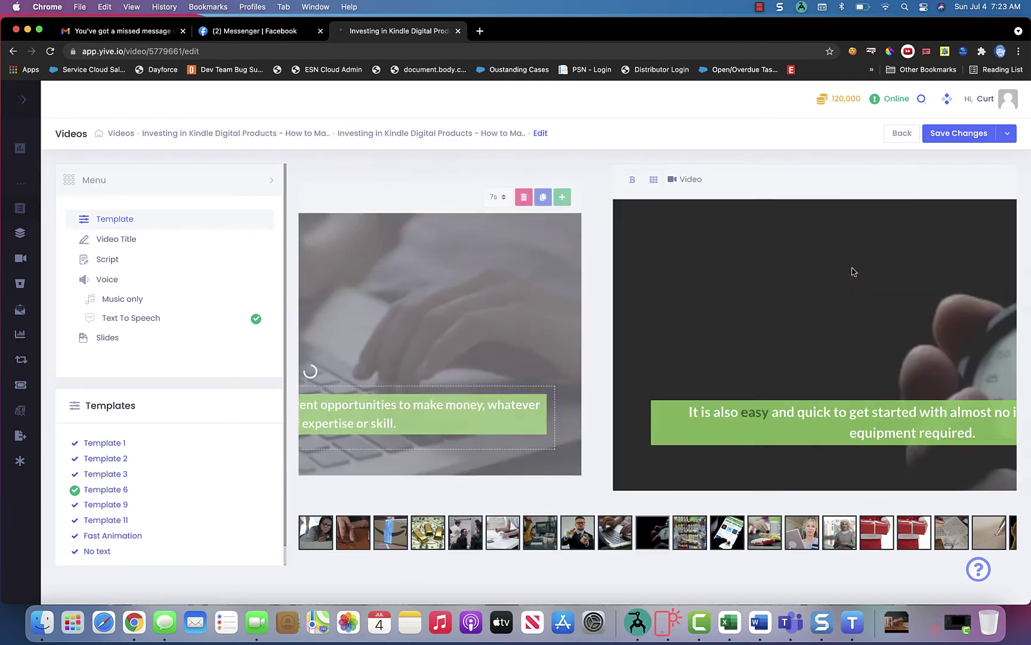
pyautogui.press('Right')
pyautogui.press('Right')
pyautogui.press('Right')
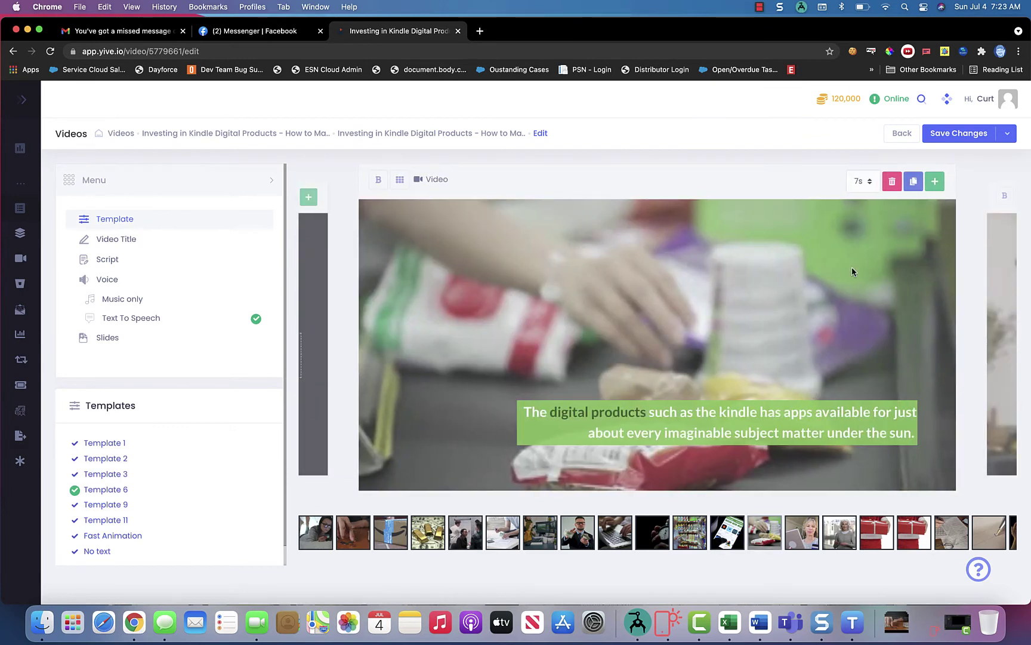
pyautogui.press('Right')
pyautogui.press('Right')
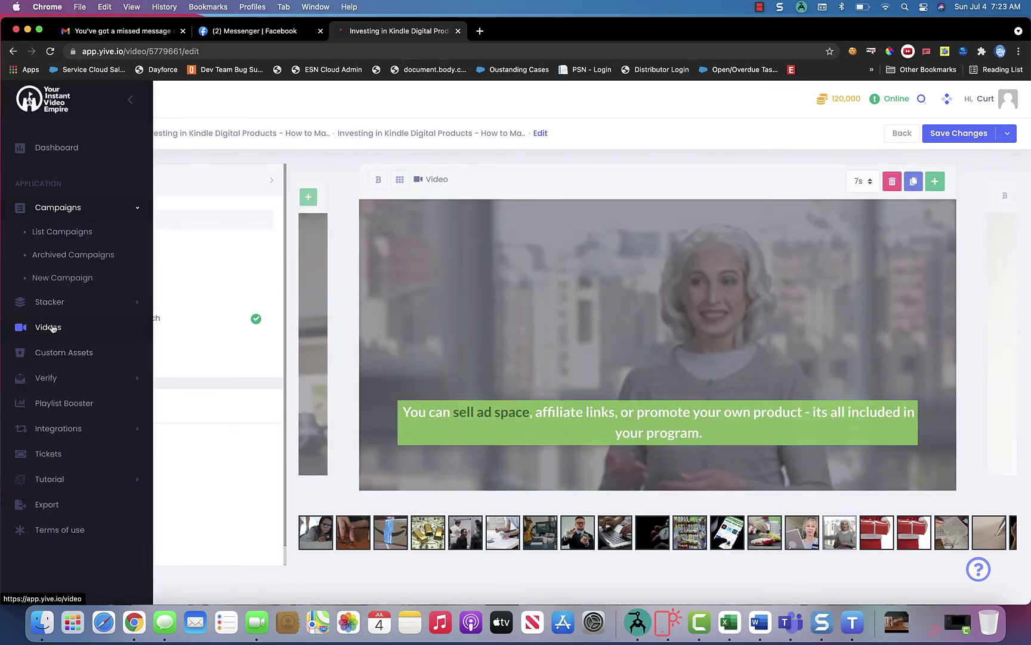
pyautogui.click(52, 328)
pyautogui.click(542, 234)
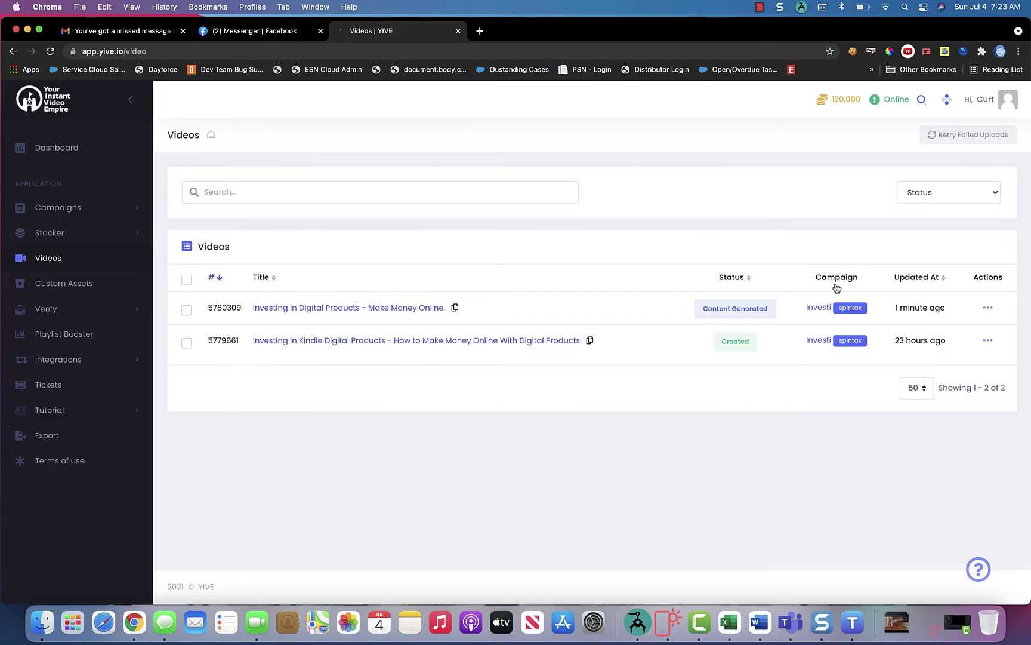
# - View the Investing in Digital Products video's details, then choose Actions > Edit
pyautogui.click(989, 309)
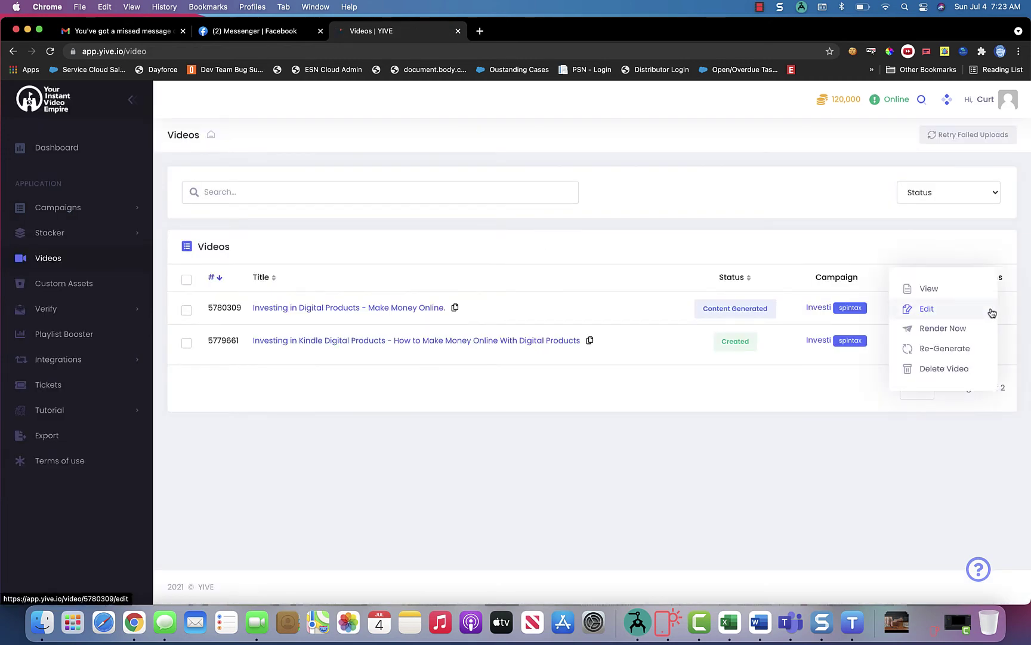
pyautogui.click(957, 292)
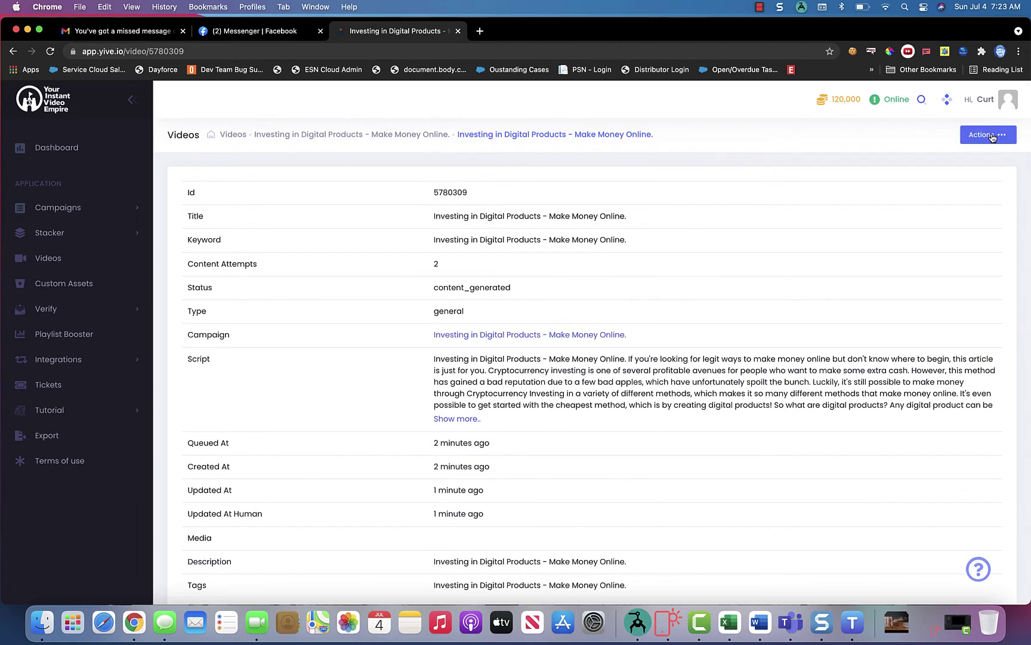
pyautogui.click(993, 137)
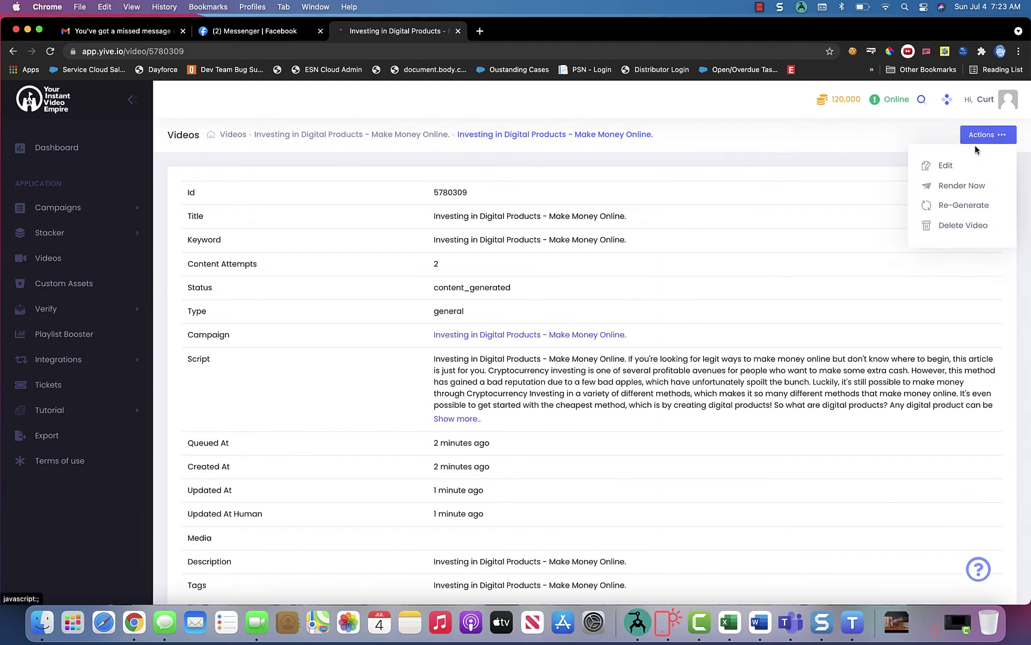
pyautogui.click(956, 165)
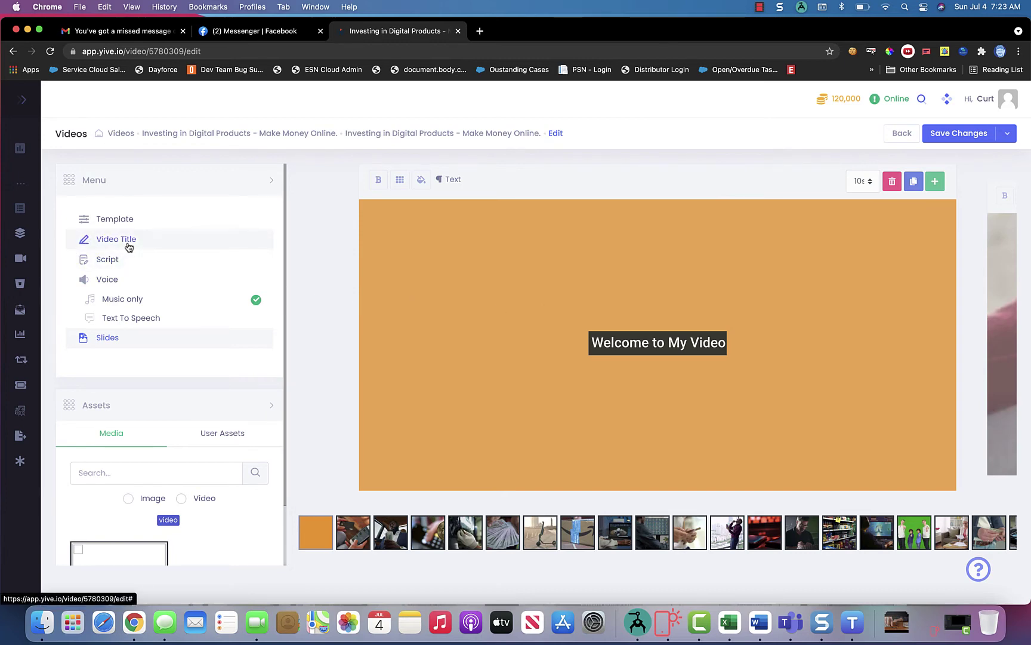
# - Review the script and voice settings, then try Templates 6, 11 and 9
pyautogui.click(120, 265)
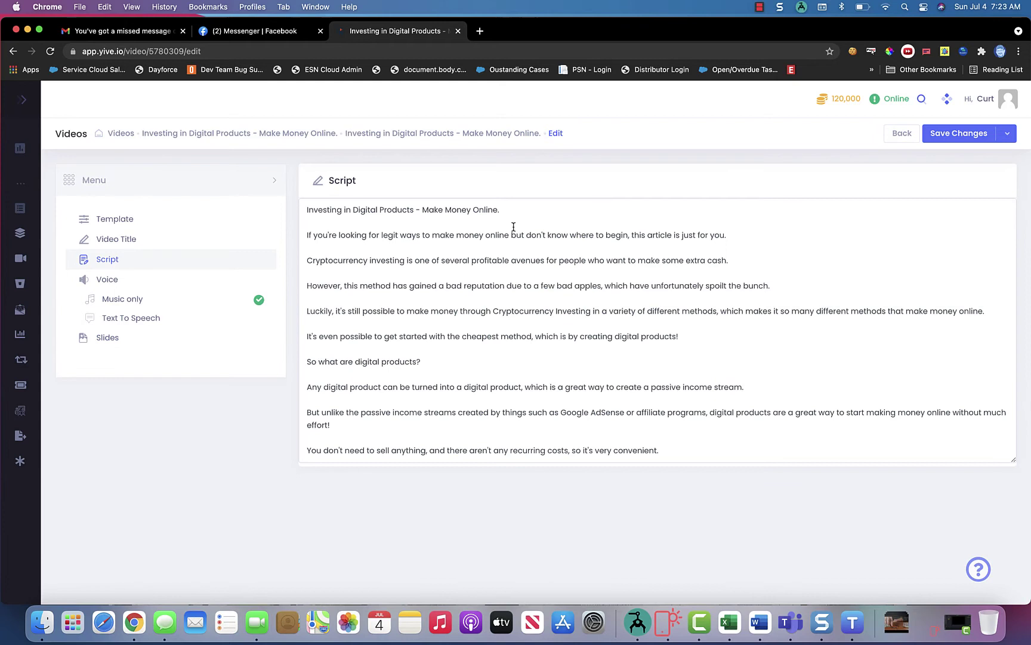
pyautogui.click(123, 278)
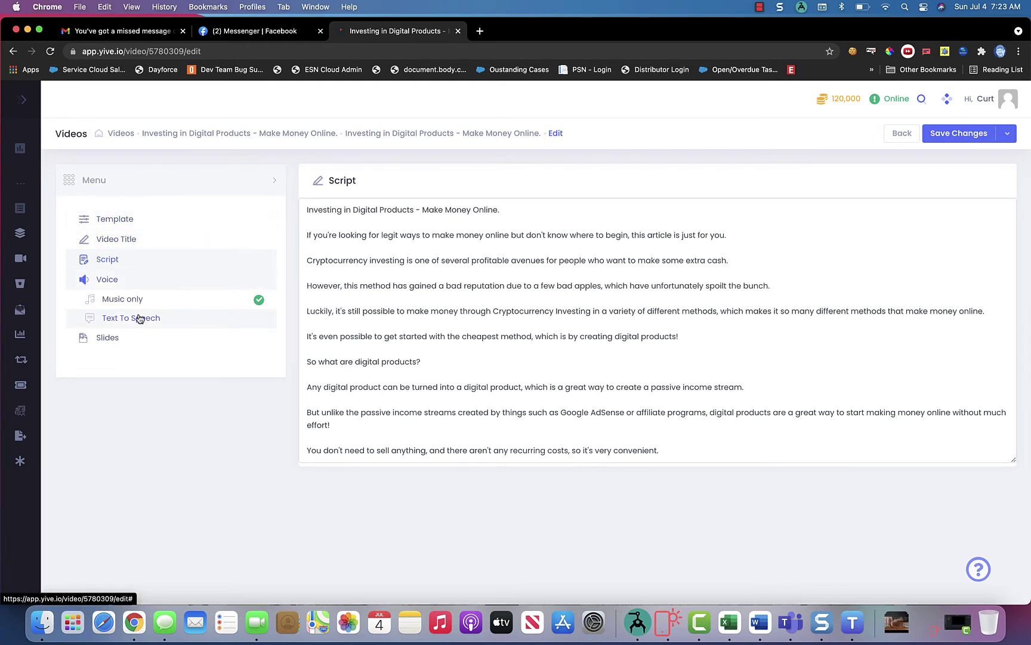
pyautogui.click(131, 225)
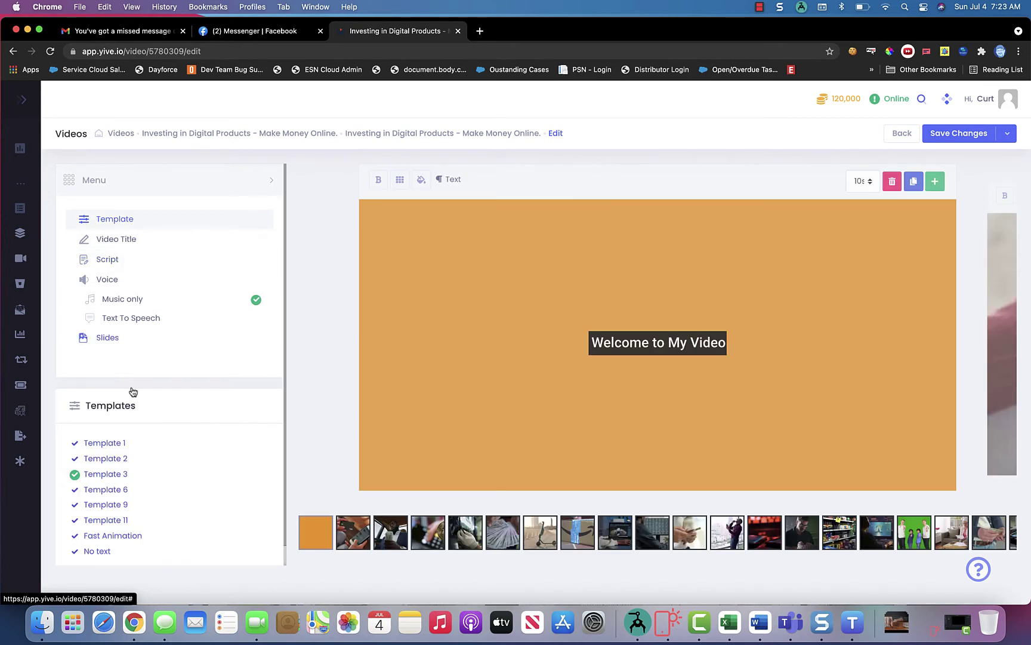
pyautogui.click(105, 490)
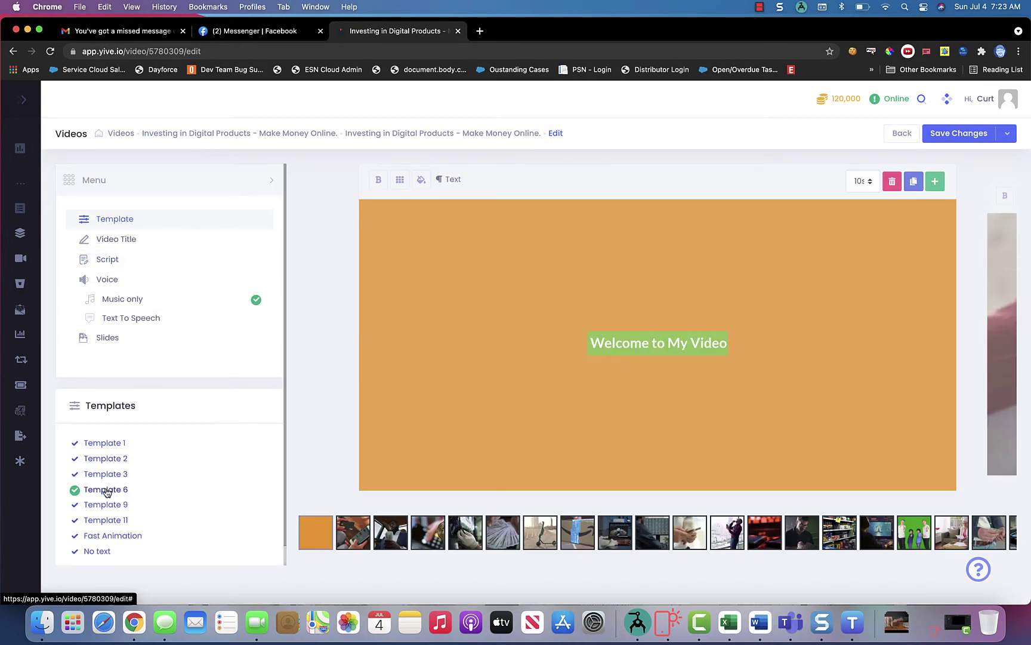
pyautogui.click(106, 519)
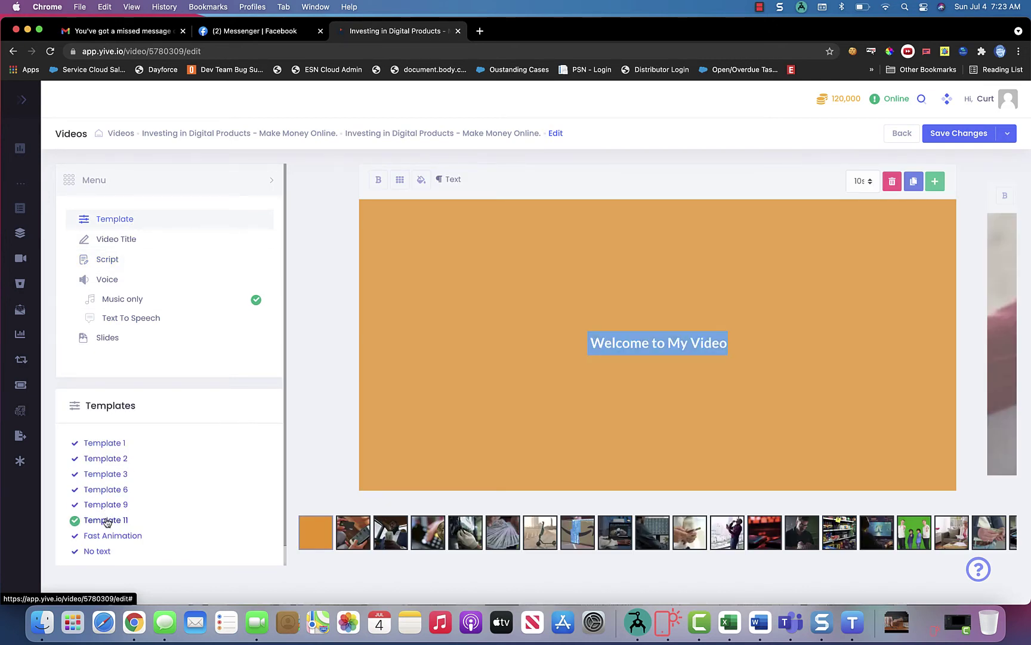
pyautogui.click(105, 505)
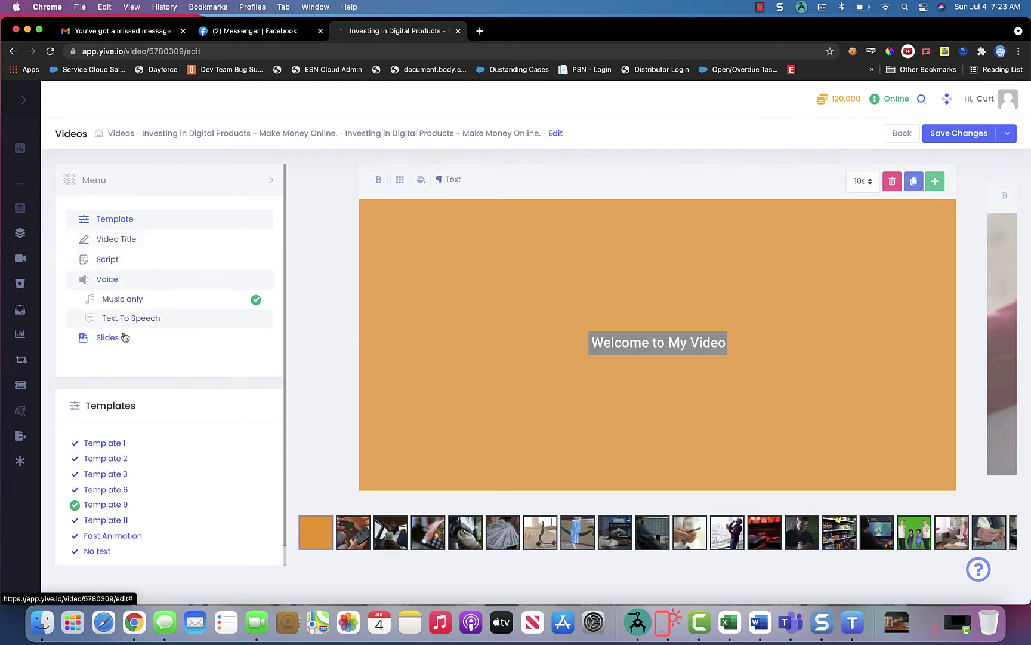
# - Recheck the script, then edit the title 'Investing in Digital Products - Make Money Online'
pyautogui.click(107, 260)
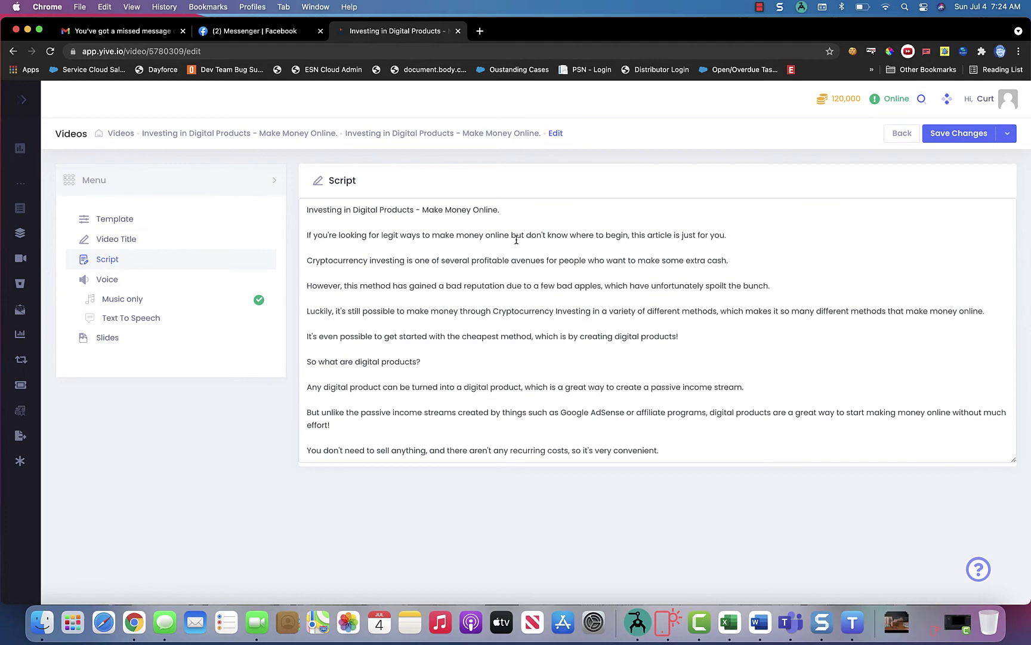
pyautogui.scroll(-2, 626, 237)
pyautogui.scroll(-1, 626, 236)
pyautogui.scroll(-2, 626, 238)
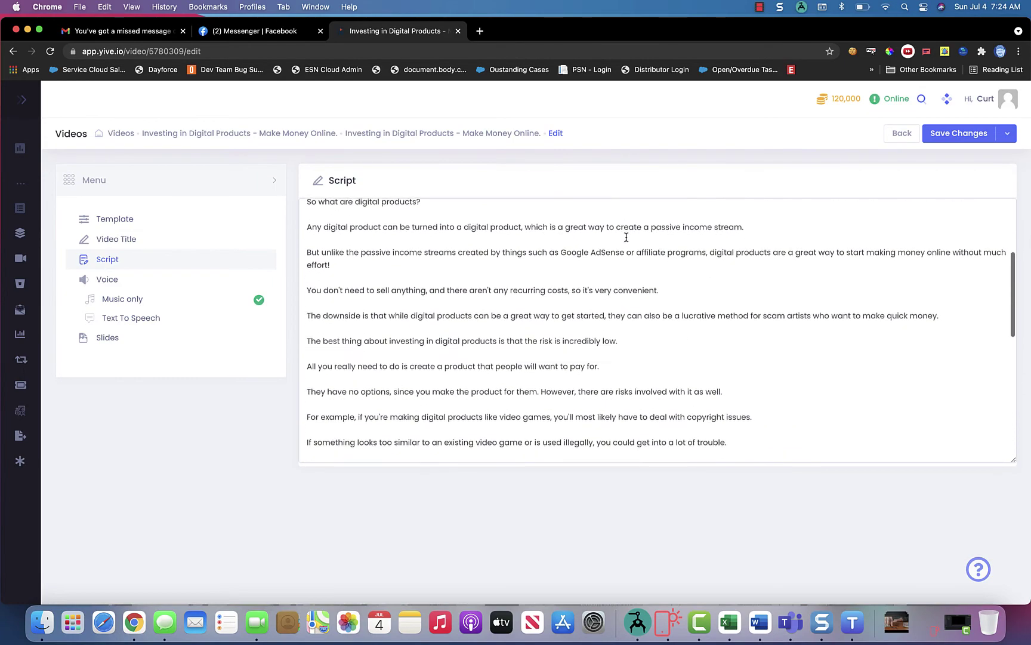
pyautogui.scroll(-1, 626, 237)
pyautogui.scroll(-3, 626, 236)
pyautogui.scroll(-3, 625, 237)
pyautogui.scroll(-4, 625, 236)
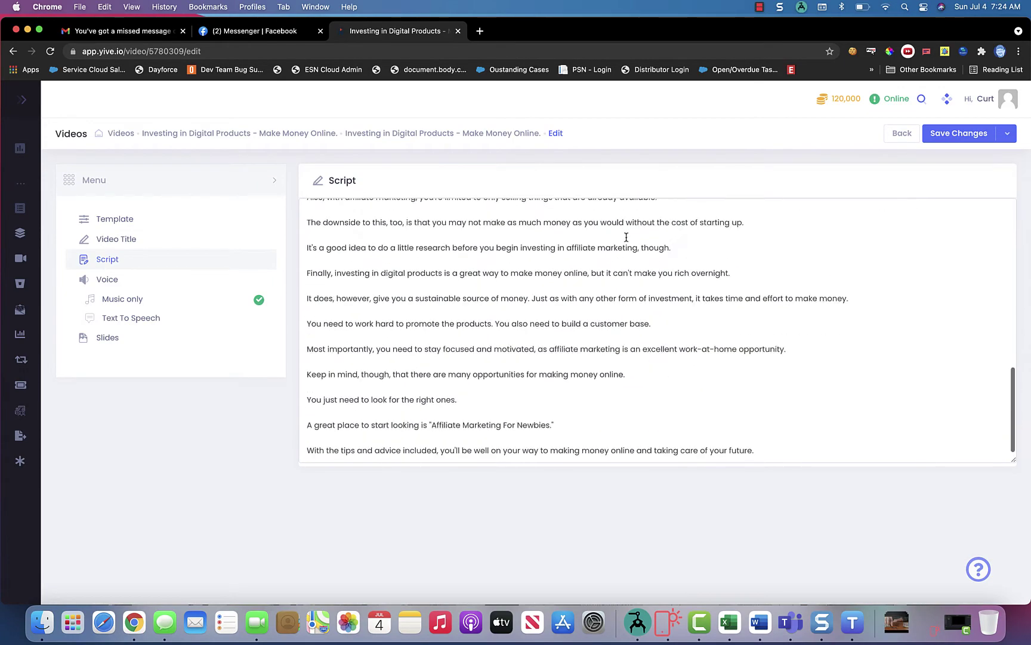
pyautogui.scroll(15, 626, 237)
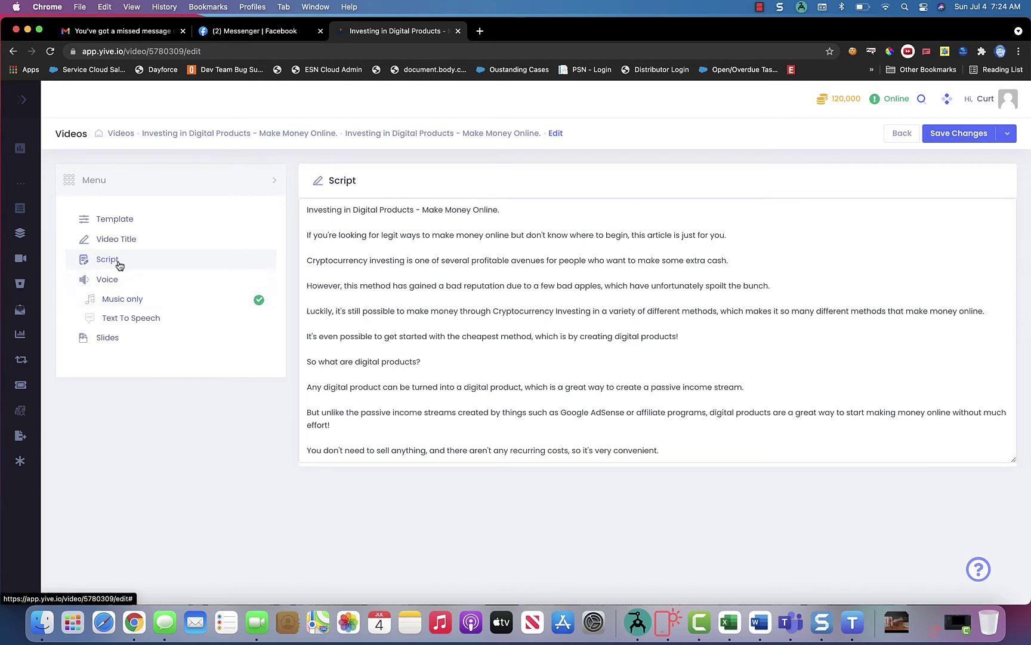
pyautogui.click(113, 239)
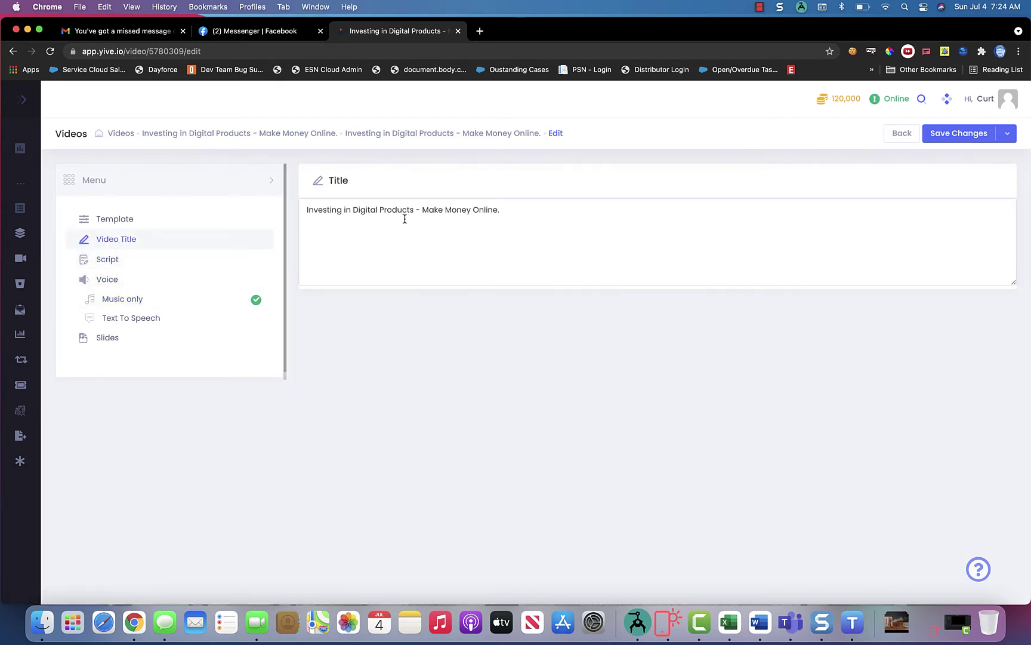
pyautogui.click(524, 214)
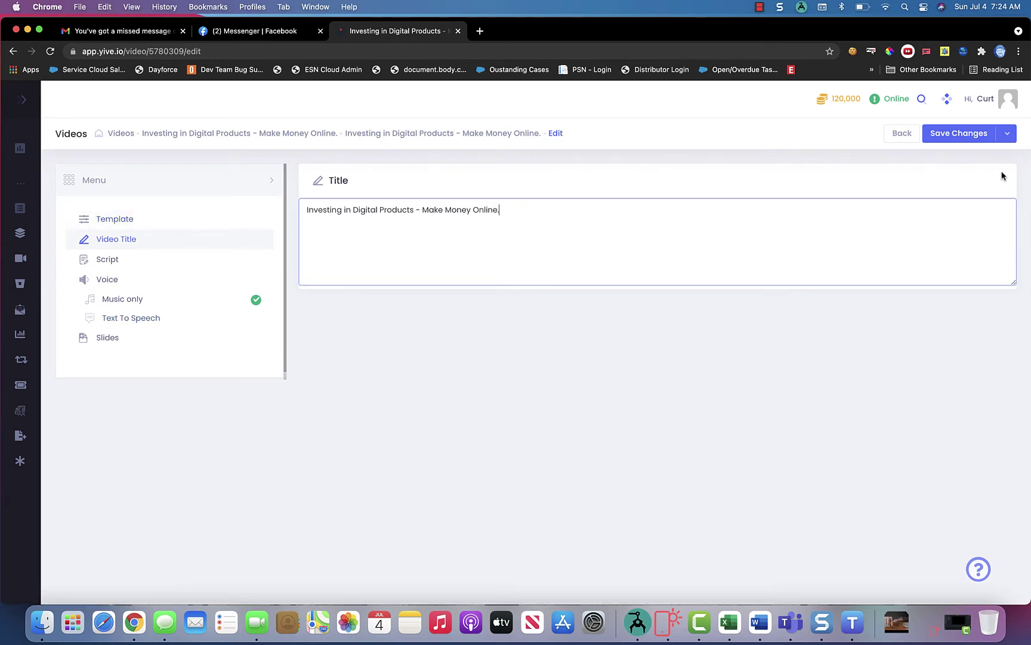
# - Save the Investing in Digital Products video edits with Save & Render to start rendering
pyautogui.click(1008, 137)
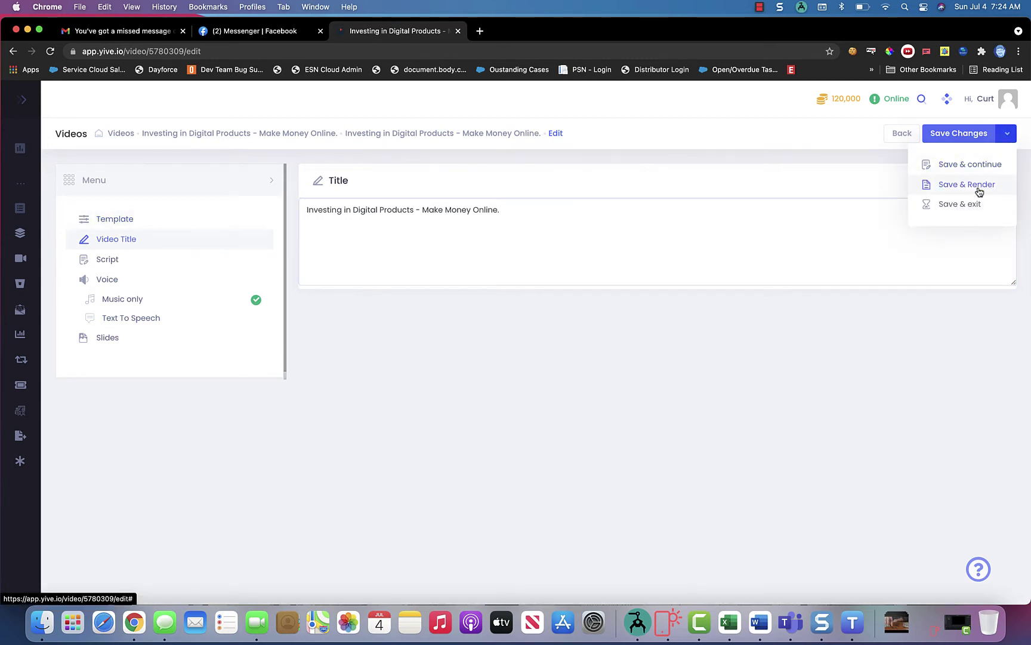
pyautogui.click(979, 191)
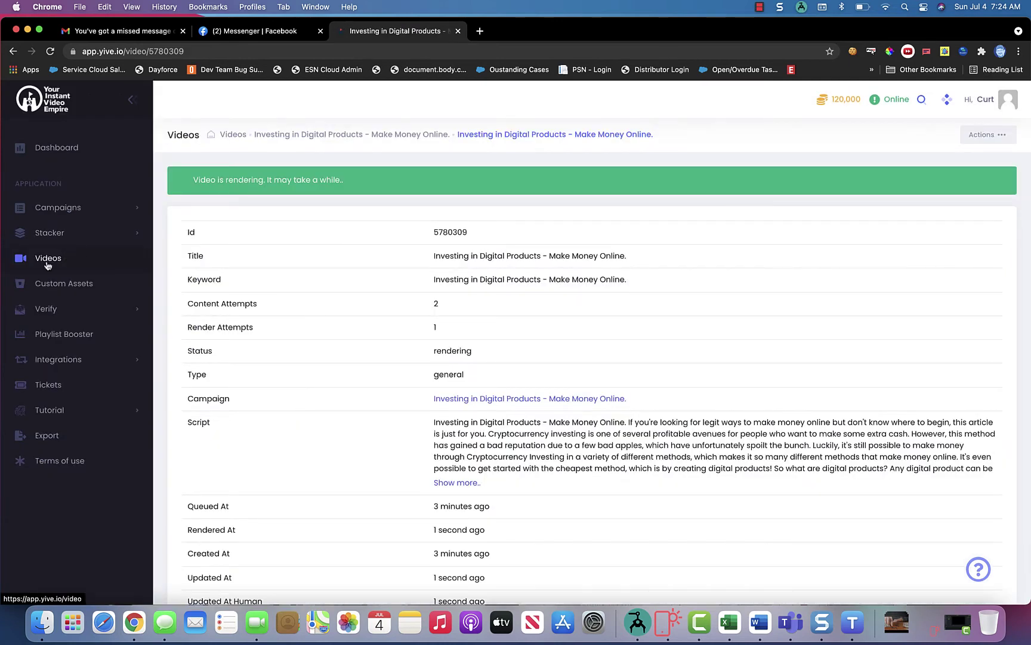
# - Go to the Videos list, where Investing in Digital Products shows rendering at 2%
pyautogui.click(46, 261)
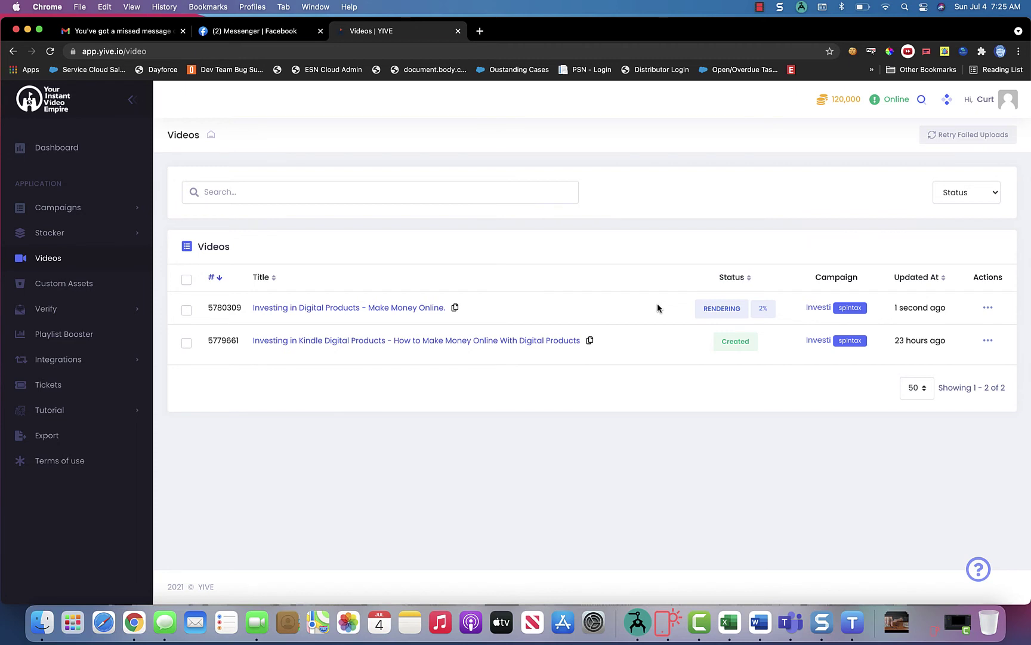
# - Reload the Videos page until the Investing in Digital Products video's status reads Created
pyautogui.press('super+l')
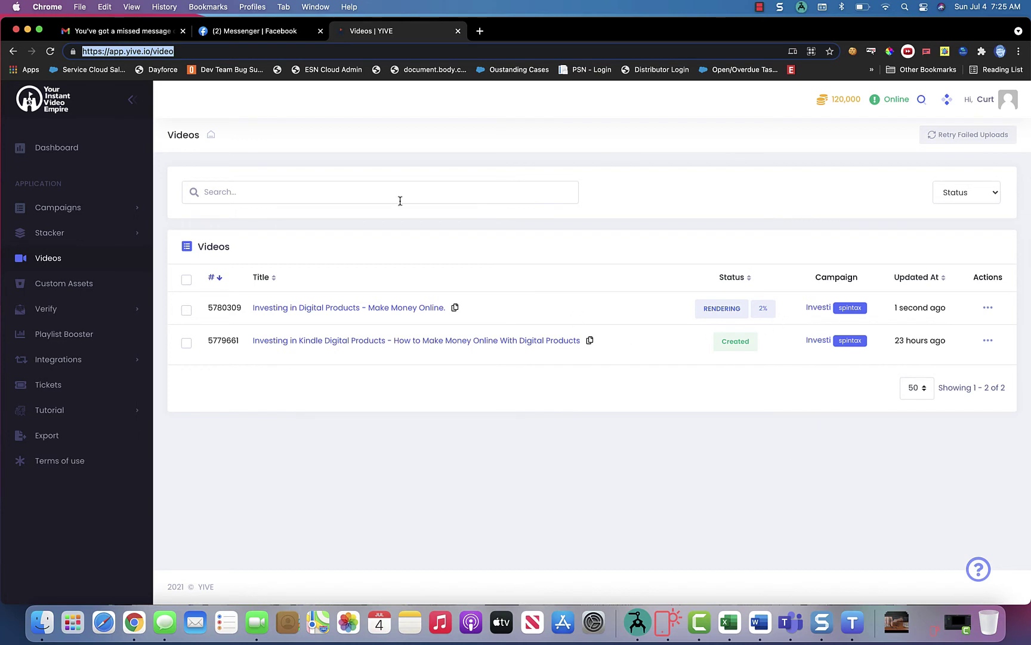
pyautogui.click(49, 51)
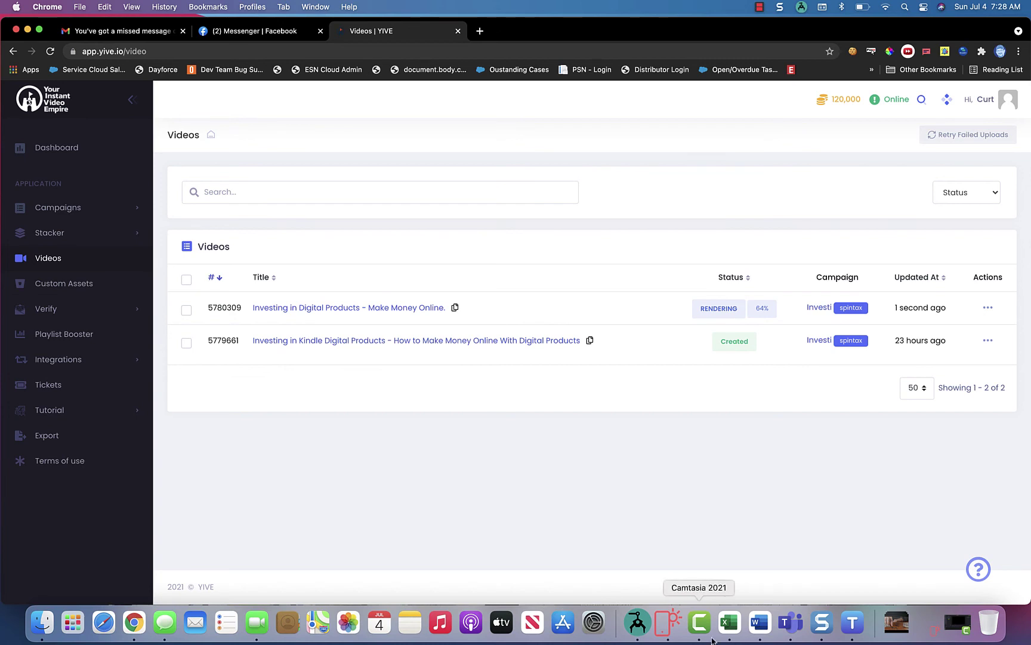
pyautogui.click(50, 51)
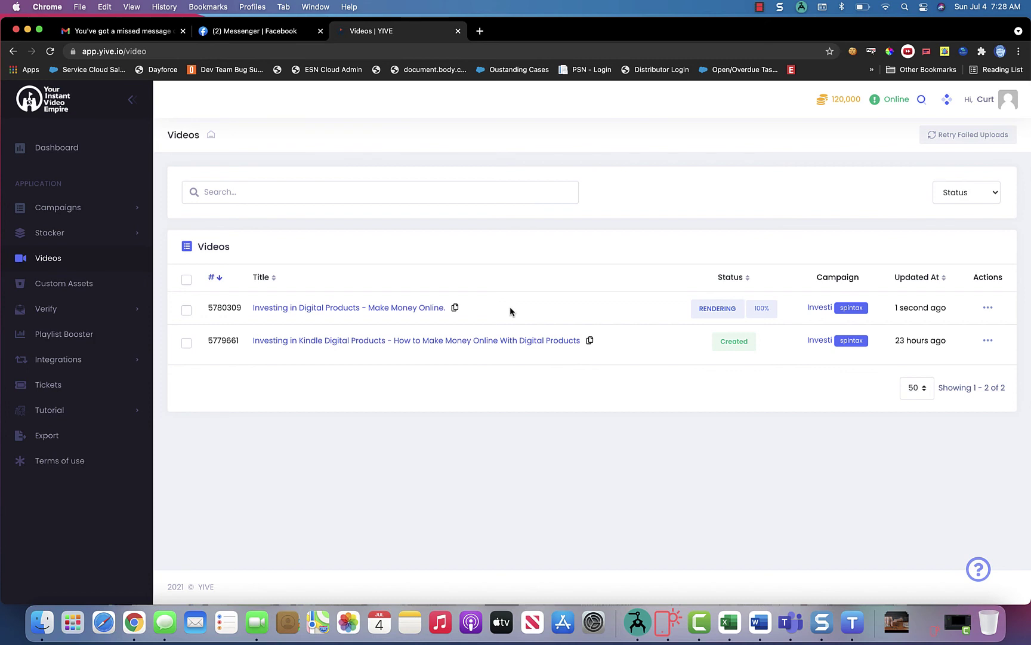
pyautogui.click(50, 52)
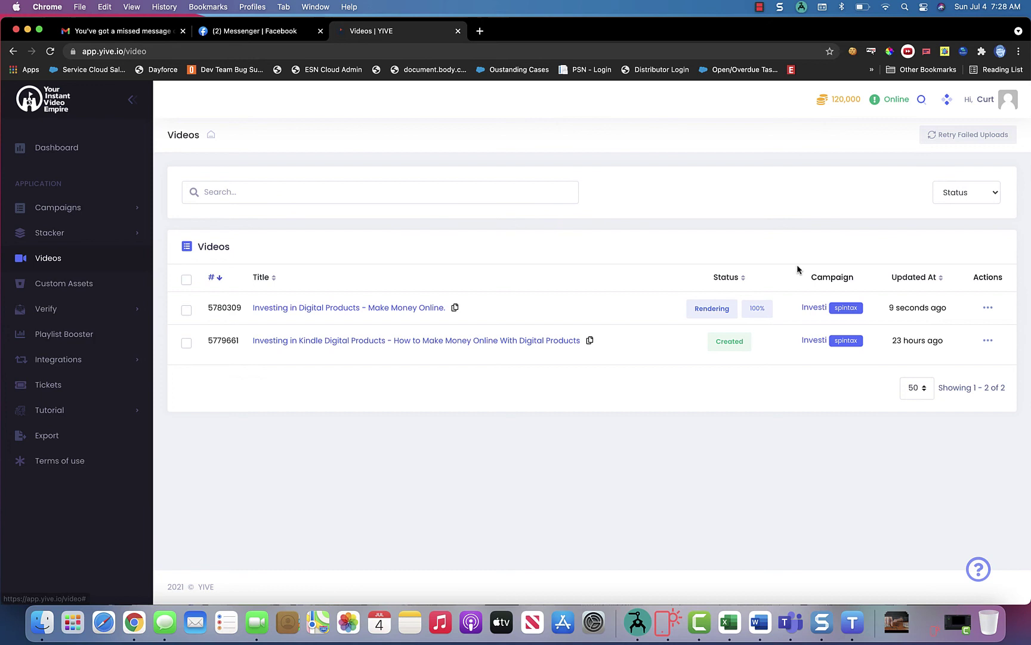
# - Open the View details page of the finished Investing in Digital Products video
pyautogui.click(990, 309)
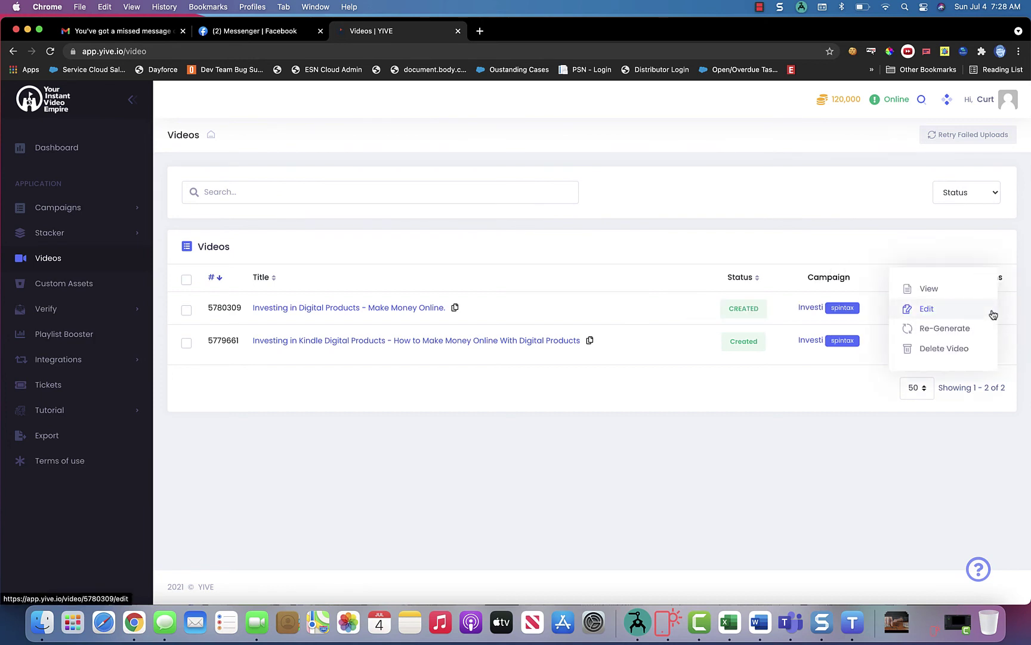
pyautogui.click(947, 292)
pyautogui.scroll(-1, 724, 230)
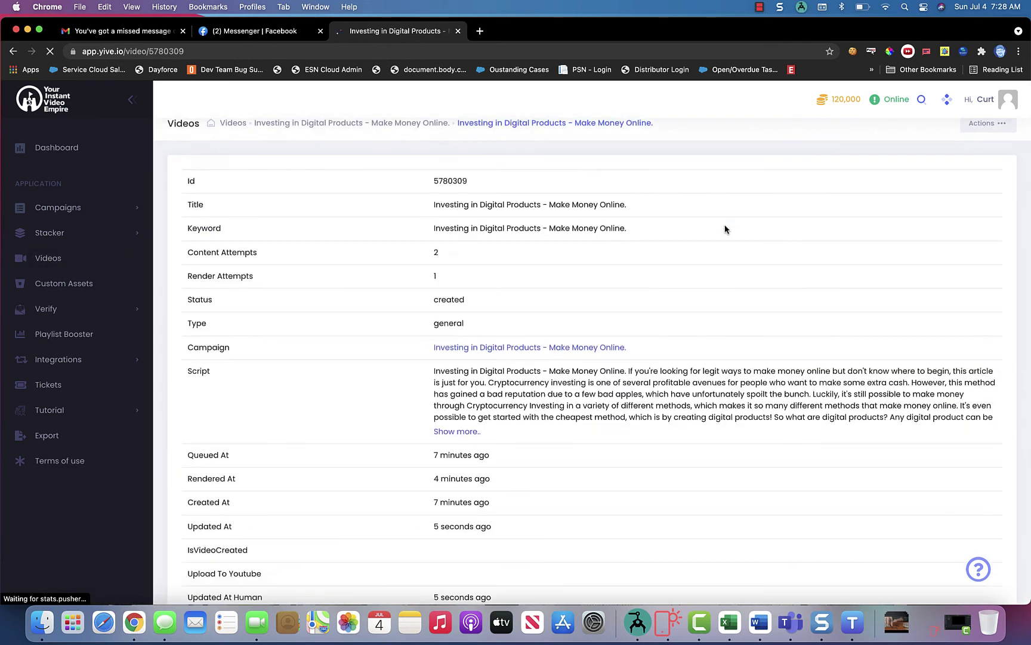
pyautogui.scroll(-5, 724, 229)
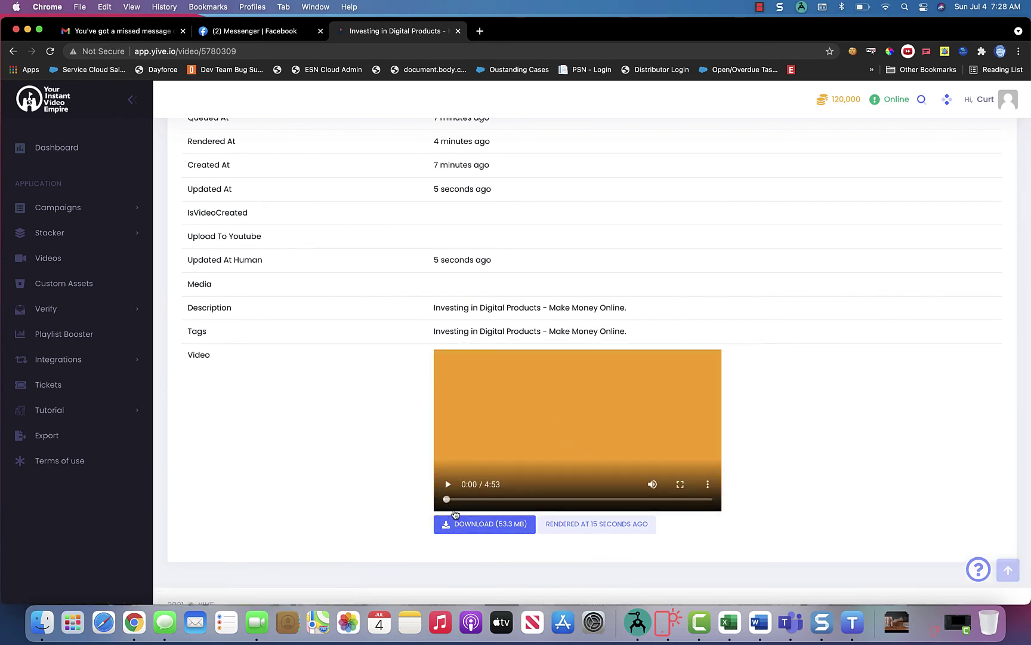
# - Preview the rendered 4:53 video, then download it as MP4 and pause its new tab
pyautogui.click(448, 485)
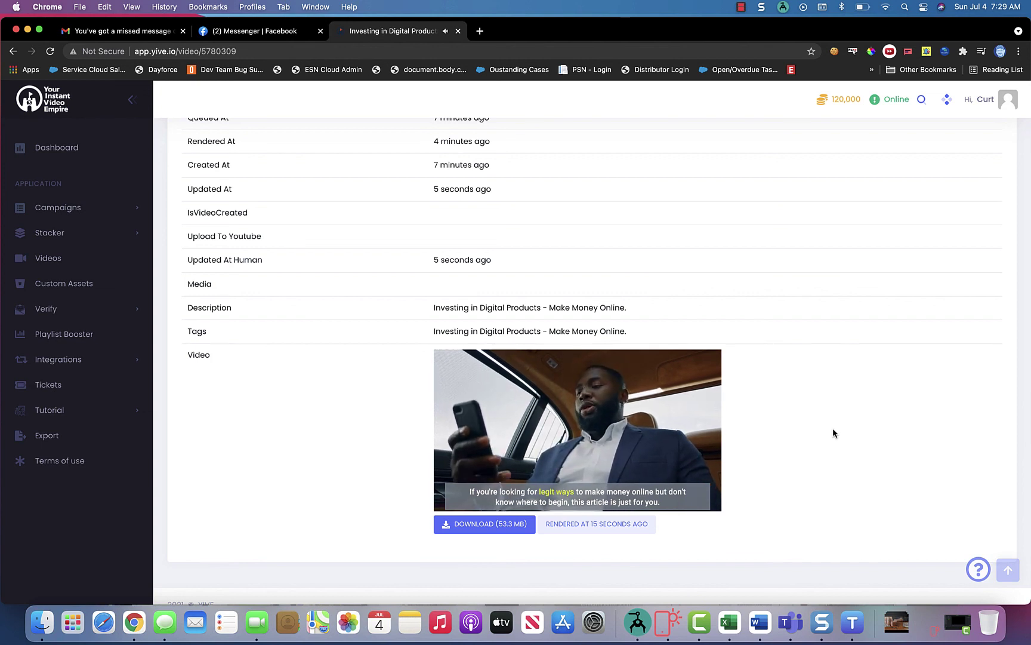
pyautogui.click(441, 507)
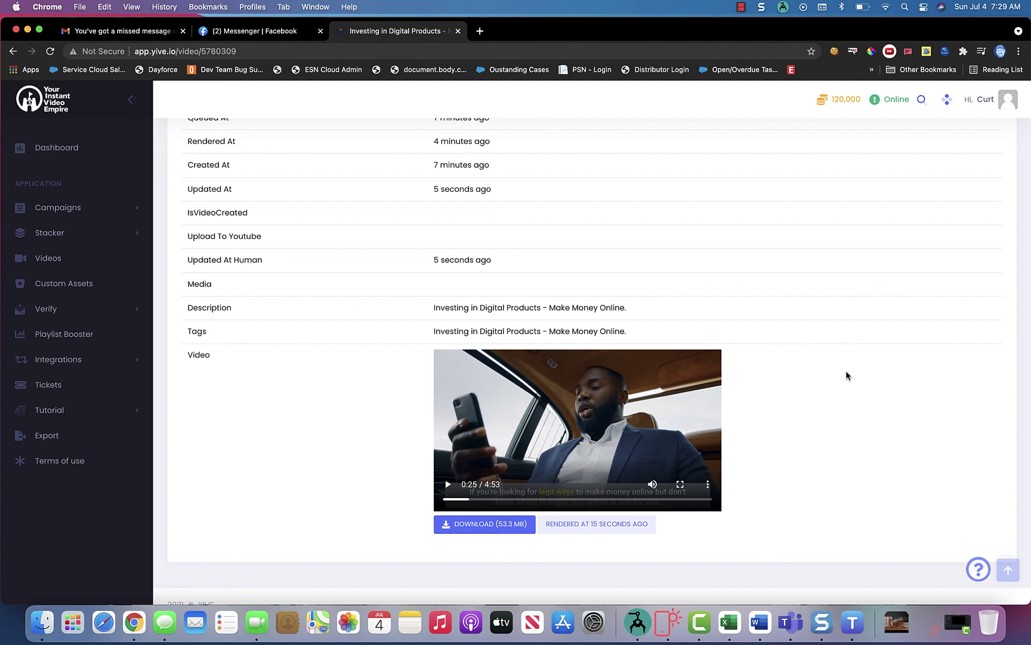
pyautogui.click(485, 533)
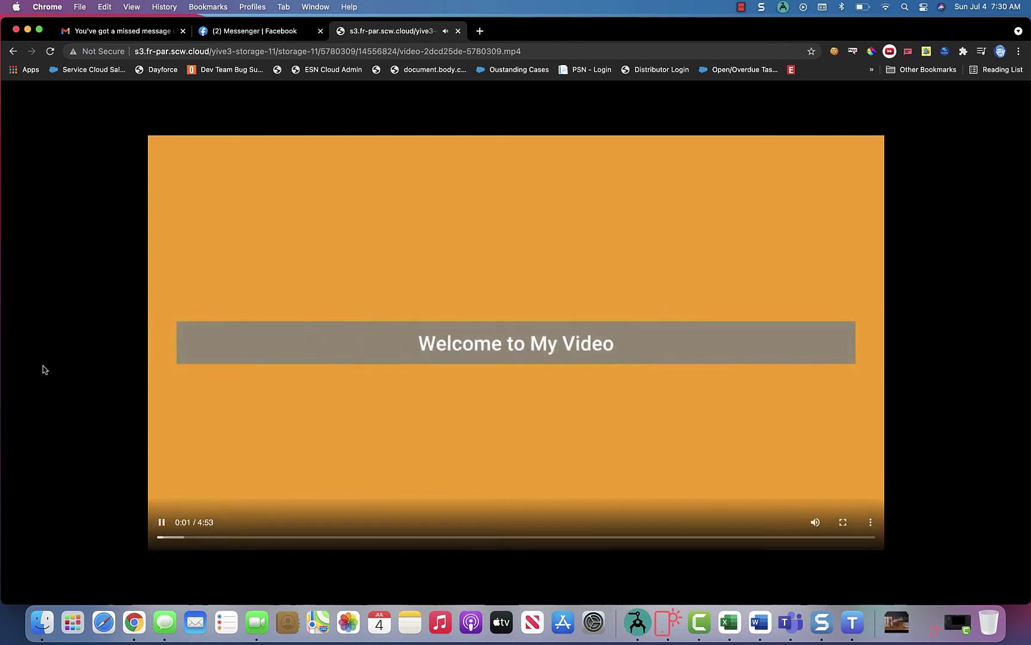
pyautogui.click(163, 522)
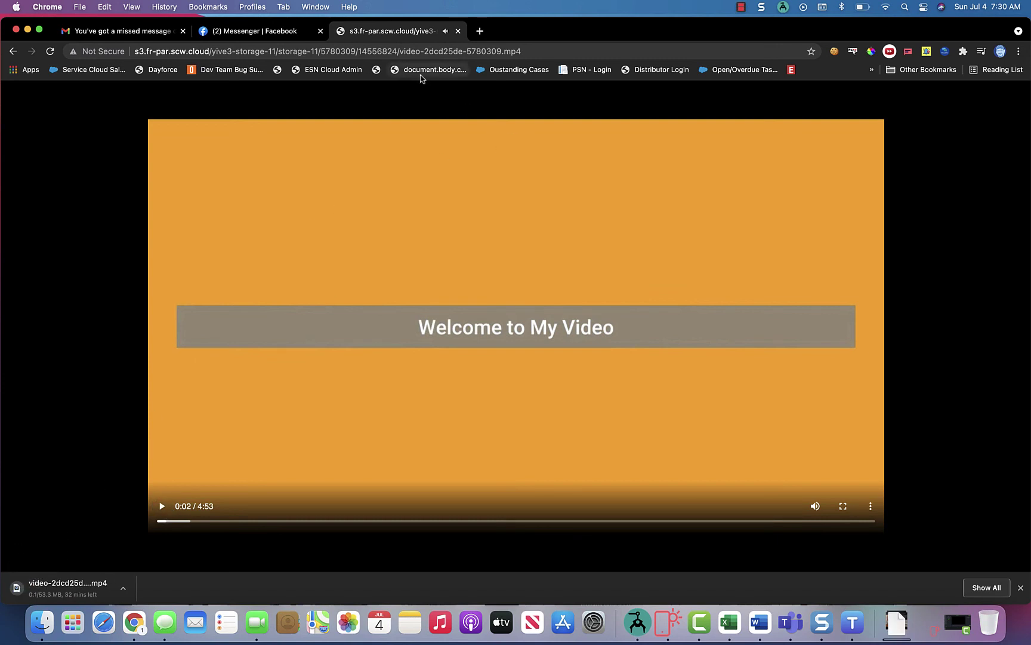
# - Close the video tab, load app.yive.io/video in a new tab, then bring Textastic forward
pyautogui.click(458, 32)
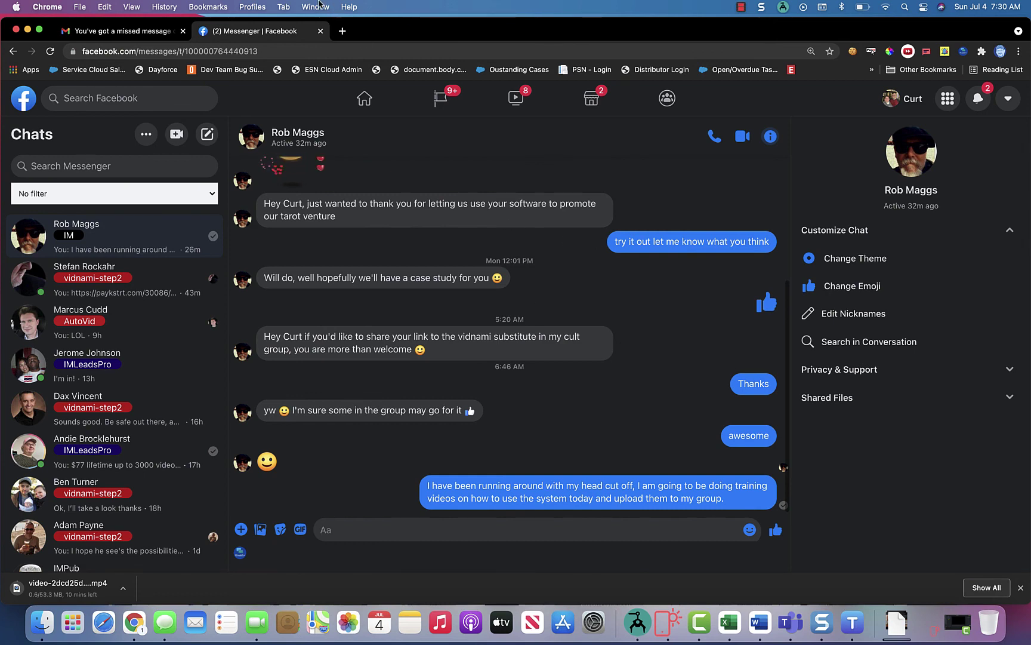
pyautogui.click(342, 31)
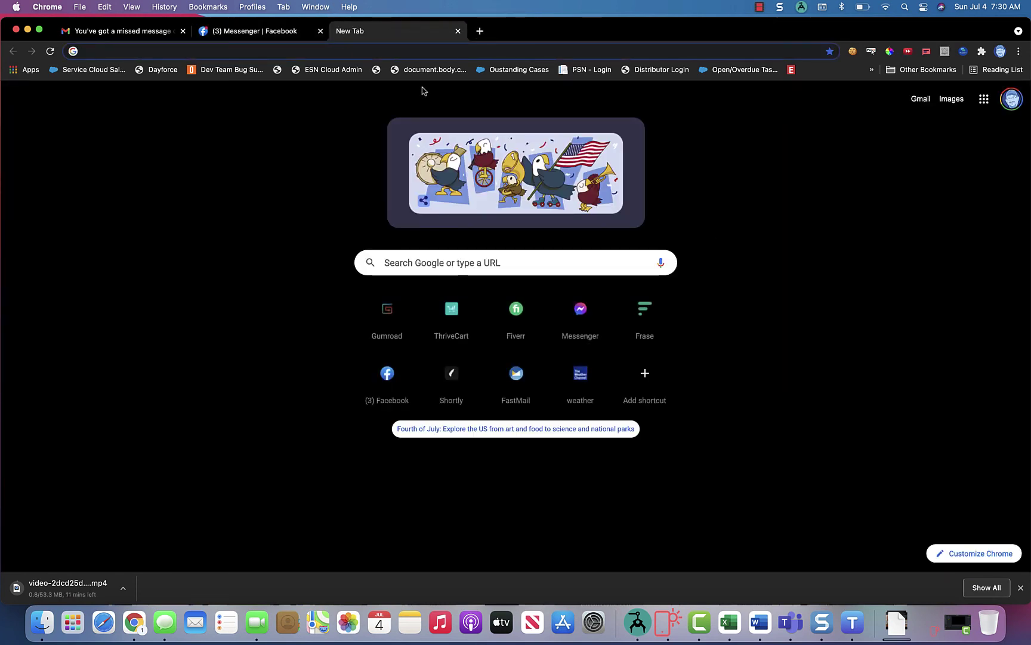
pyautogui.write('app.y')
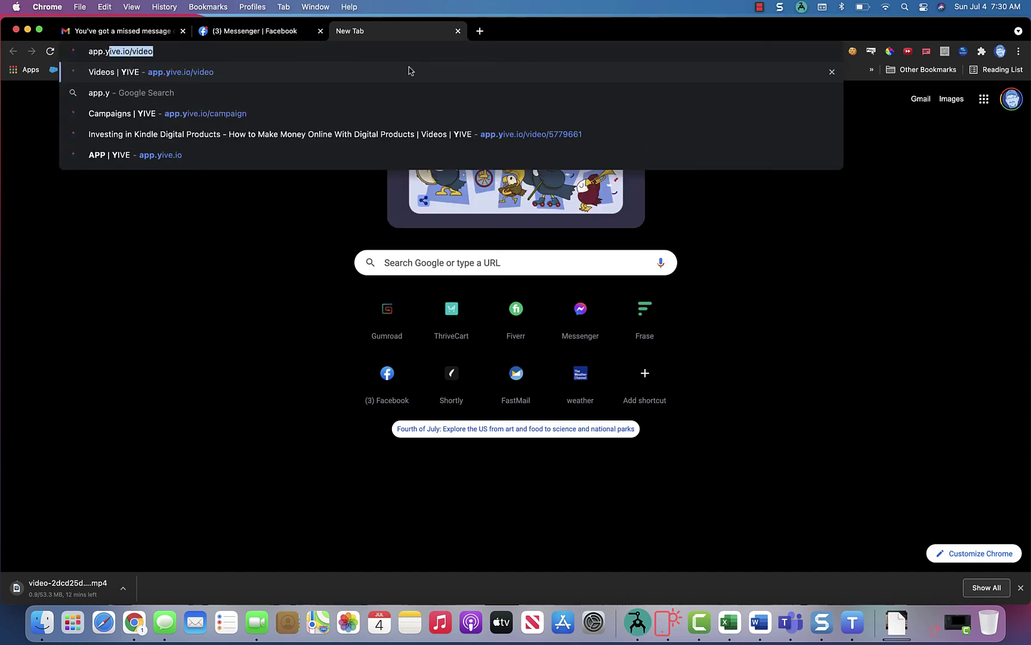
pyautogui.press('Return')
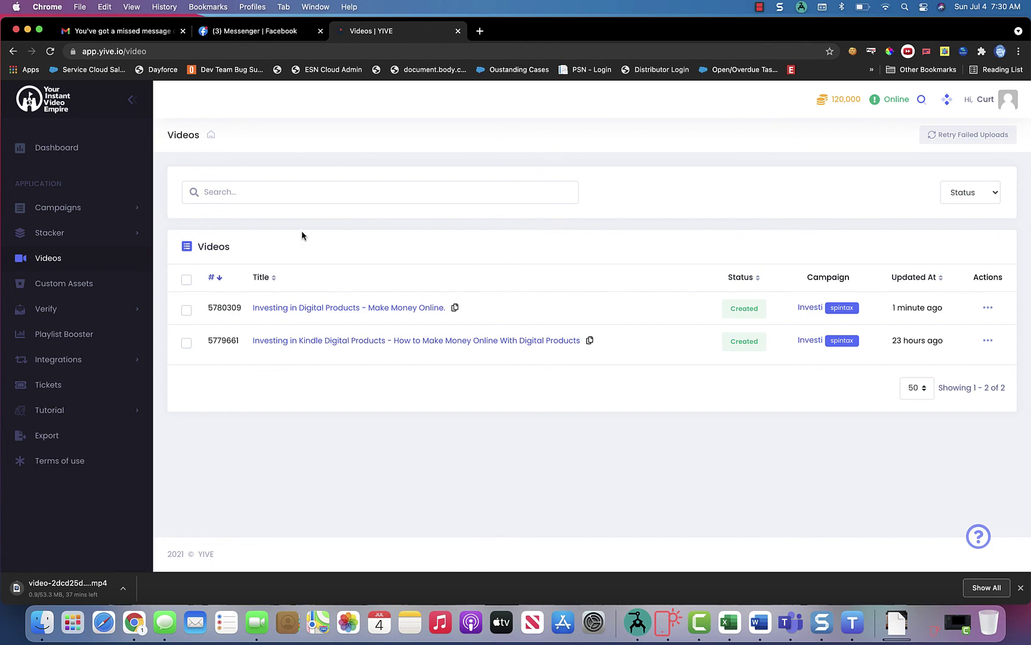
pyautogui.click(852, 622)
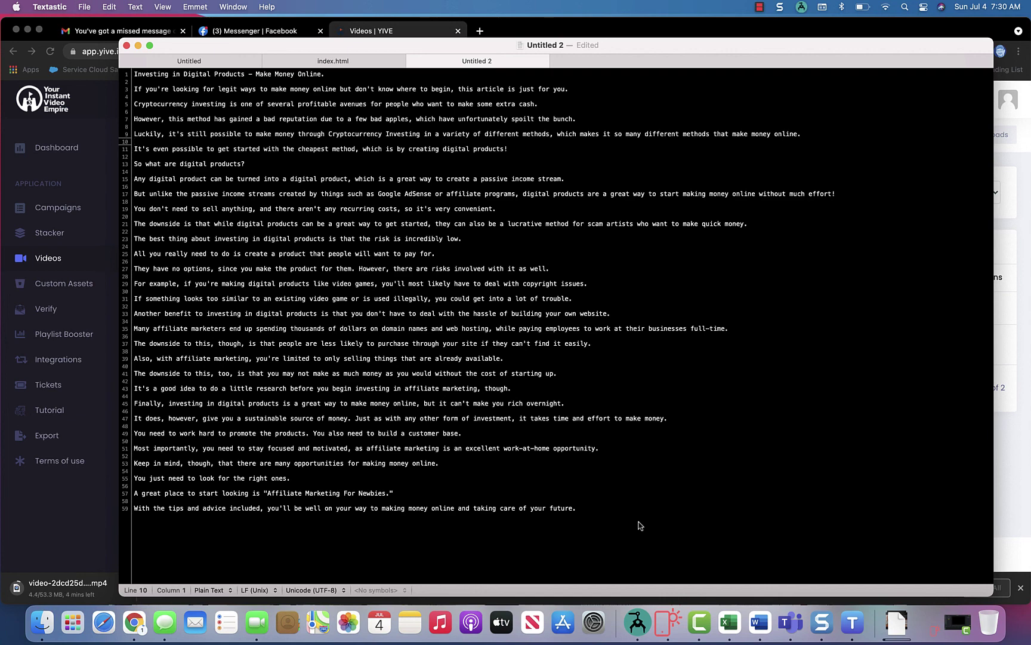
# - Switch from Textastic's digital products script to Camtasia 2021
pyautogui.click(704, 622)
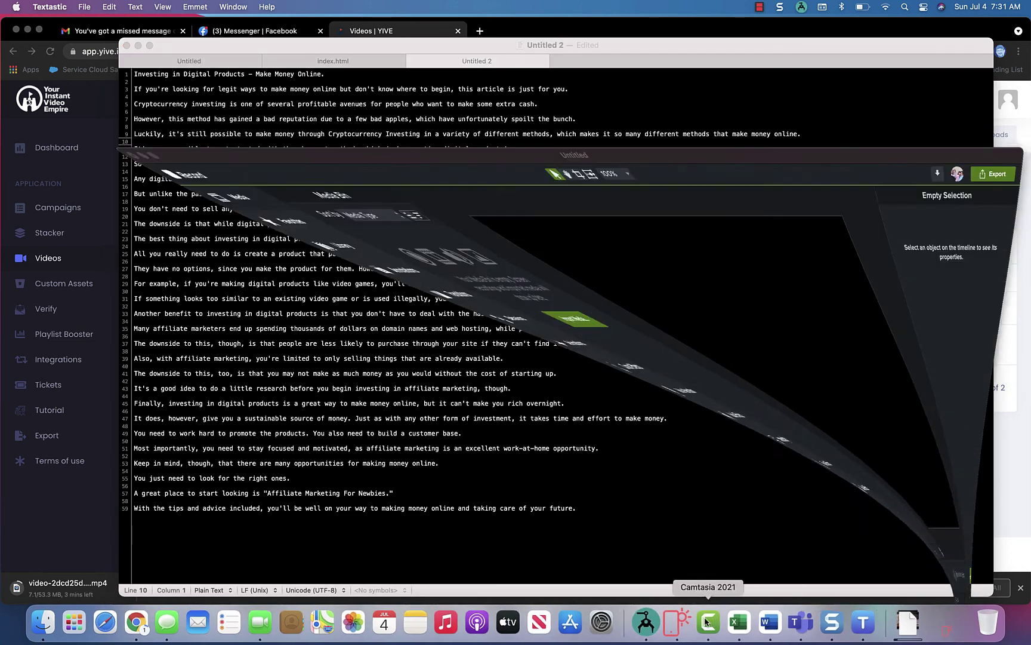